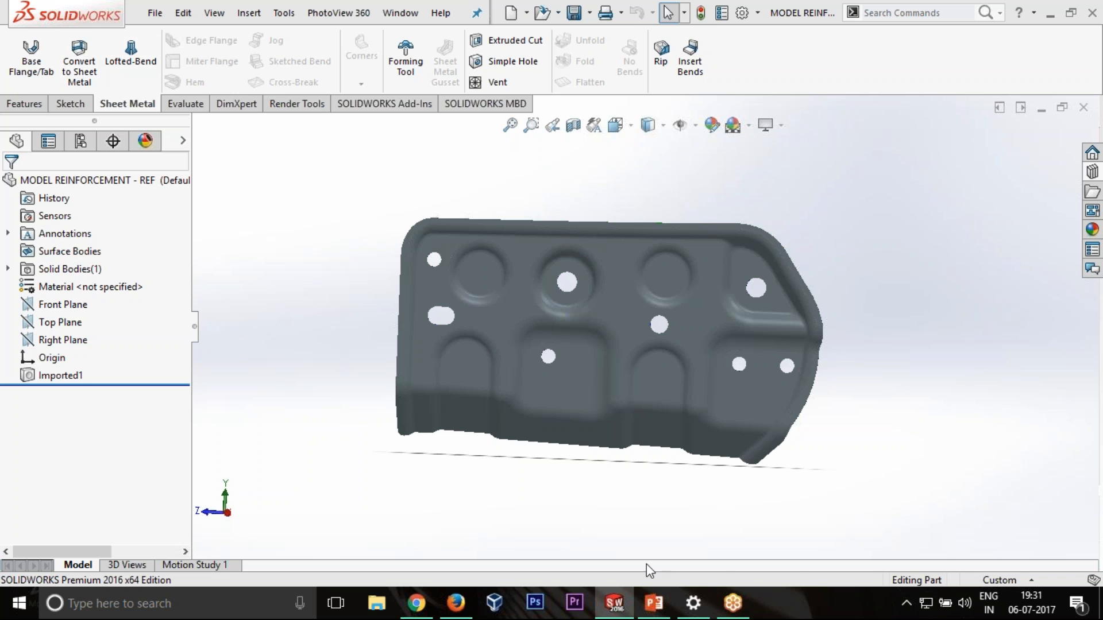
- Switch to PowerPoint and review the demo class slides on surface, solid and sheet metal modelling, including the drip plate picture
left_click(653, 603)
left_click(91, 333)
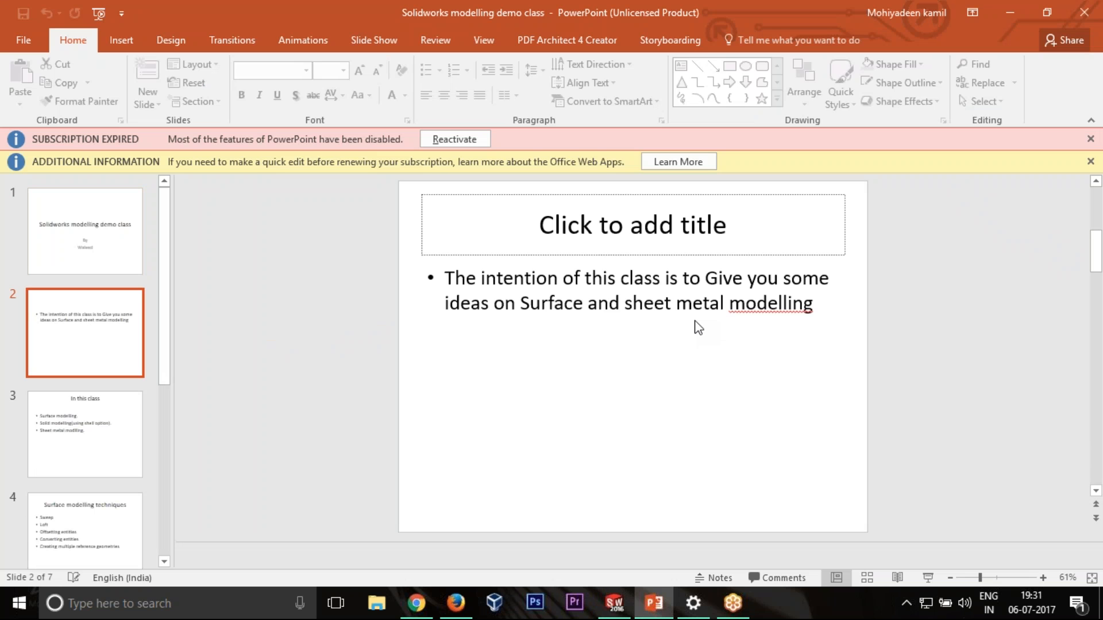
left_click(74, 397)
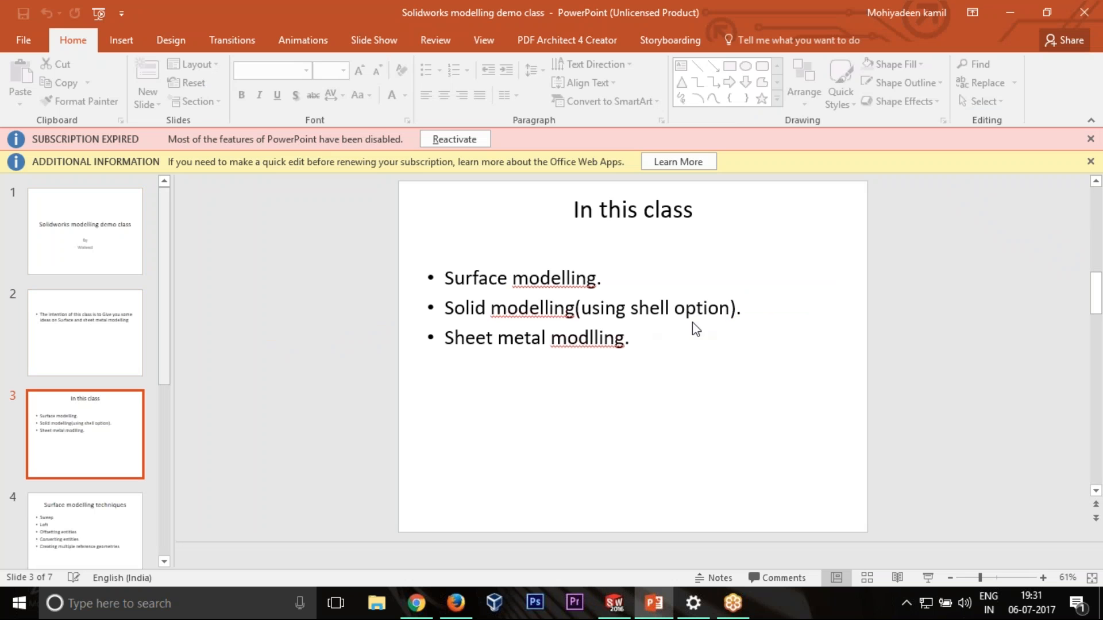
left_click(99, 541)
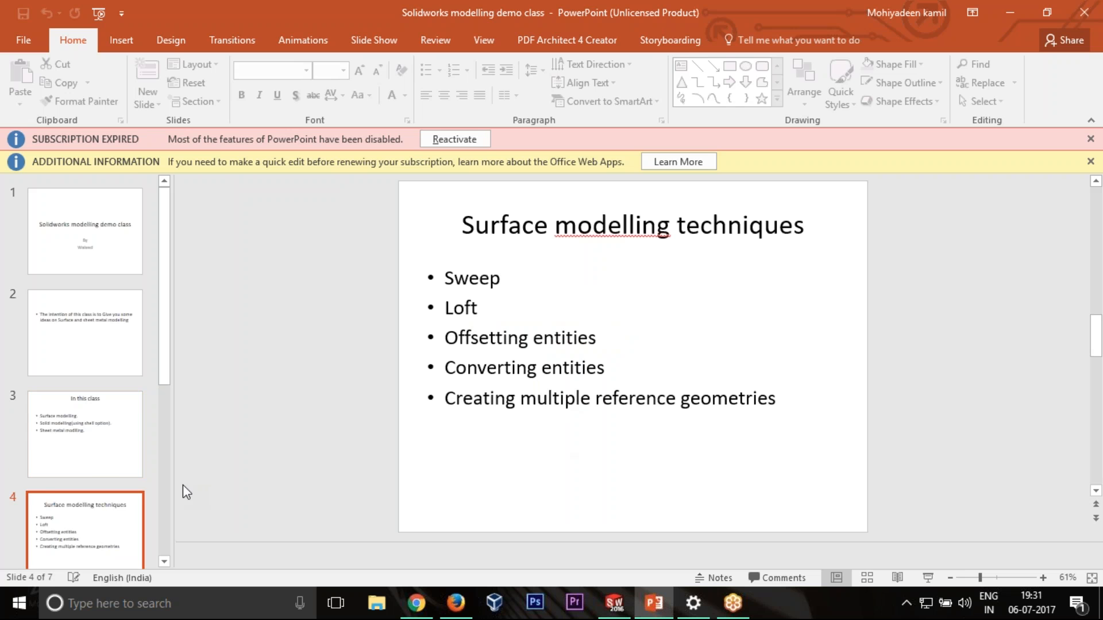
scroll(136, 480, "down", 3)
left_click(91, 444)
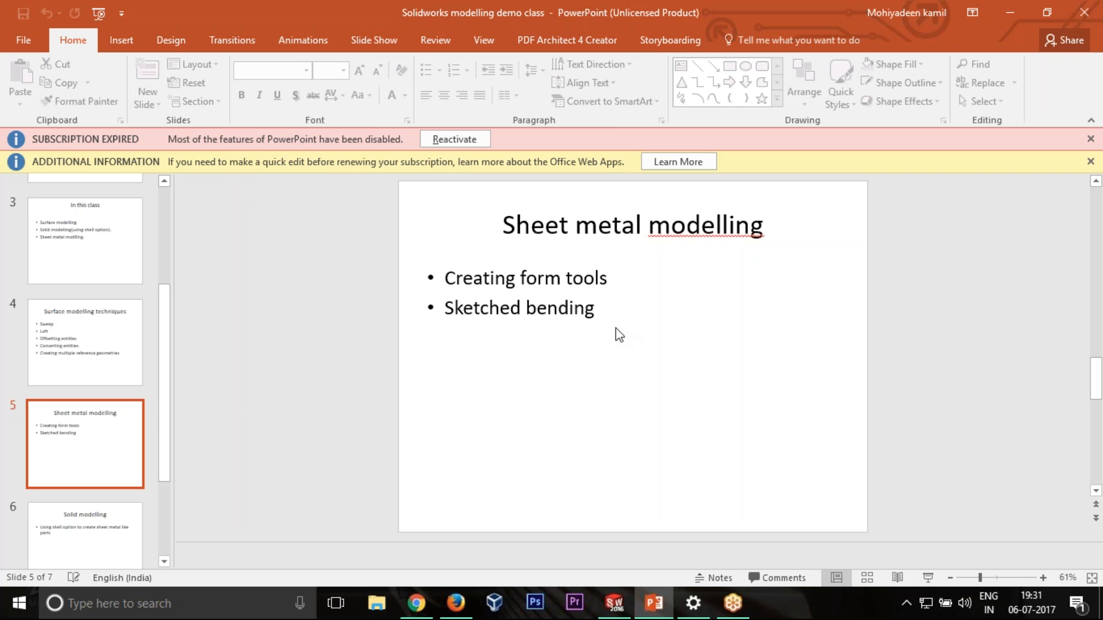
scroll(105, 468, "down", 1)
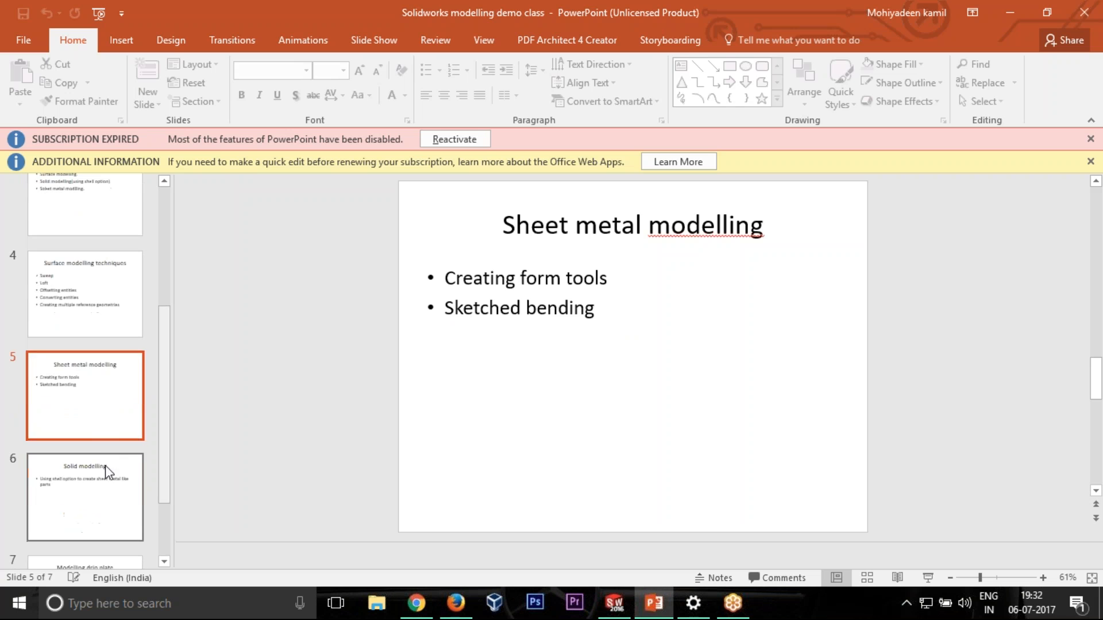
left_click(105, 462)
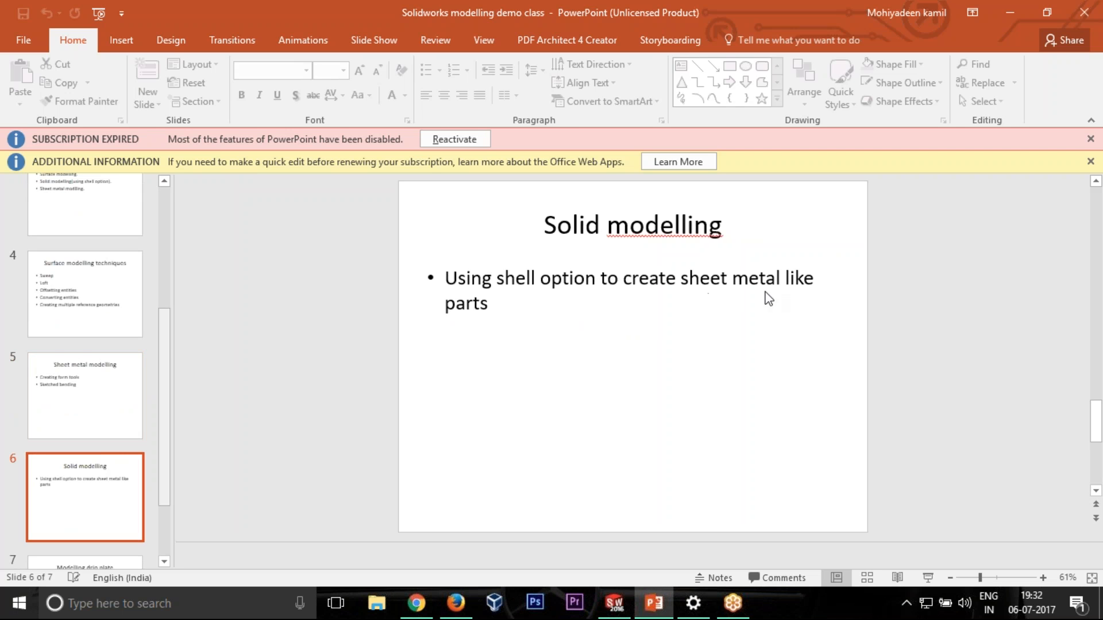
scroll(345, 382, "down", 1)
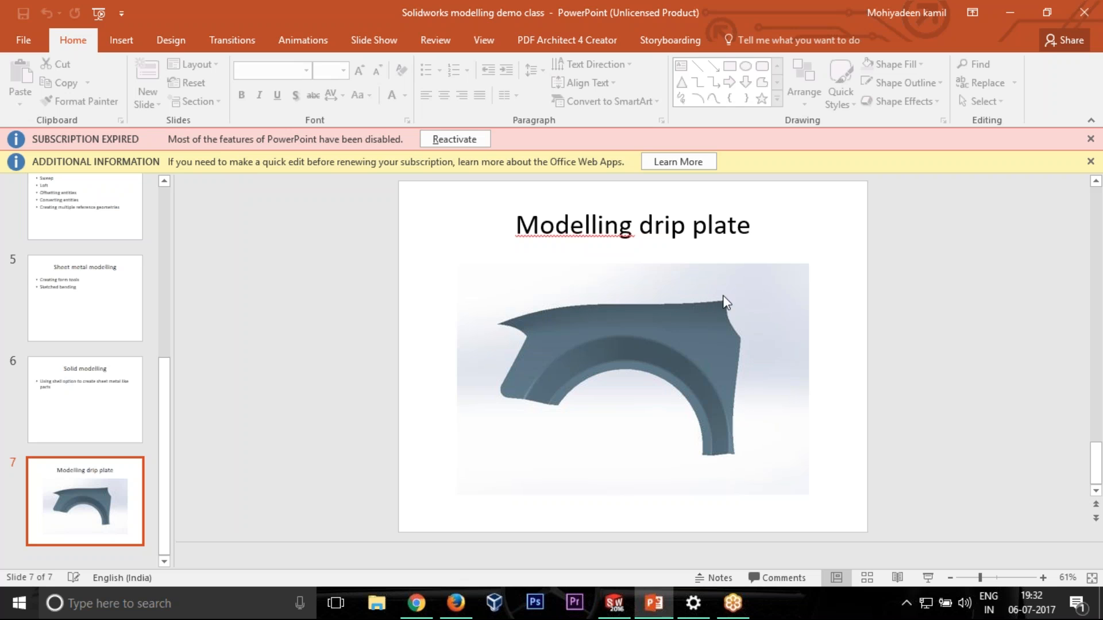
scroll(744, 309, "up", 6)
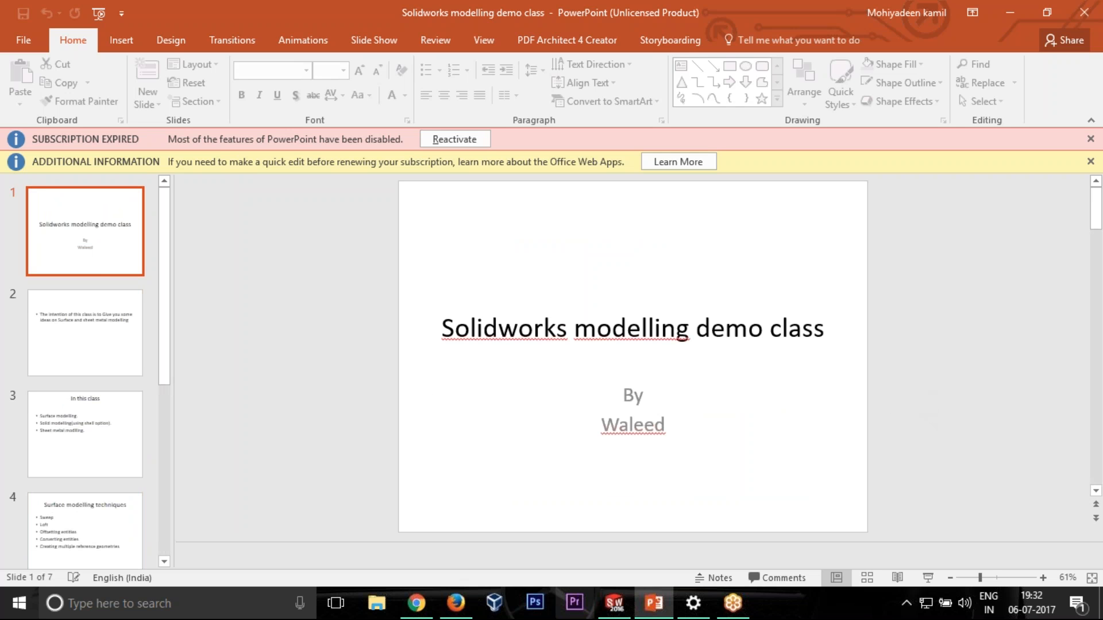
- Switch to SOLIDWORKS and create a new Part document, continuing despite the low-memory warning
mouse_move(614, 606)
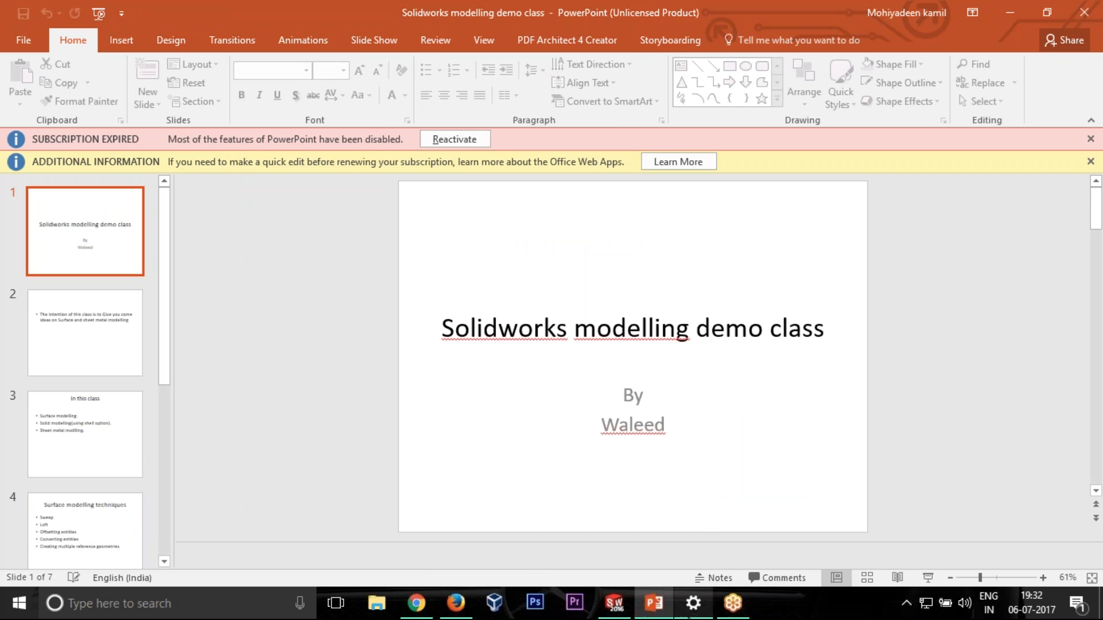
left_click(614, 603)
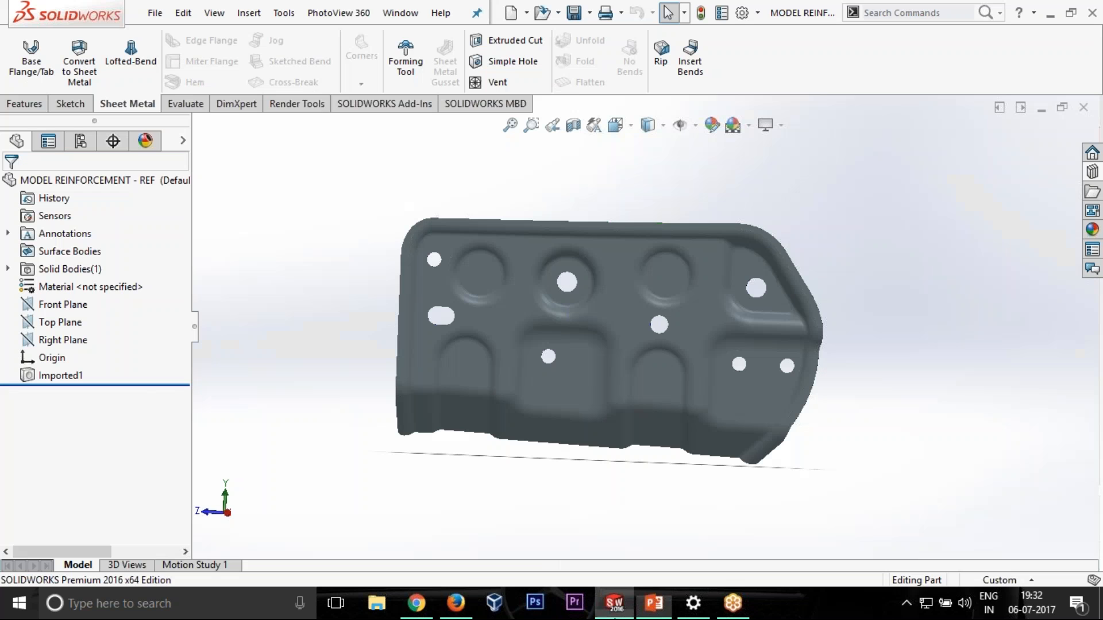
left_click(154, 12)
left_click(183, 38)
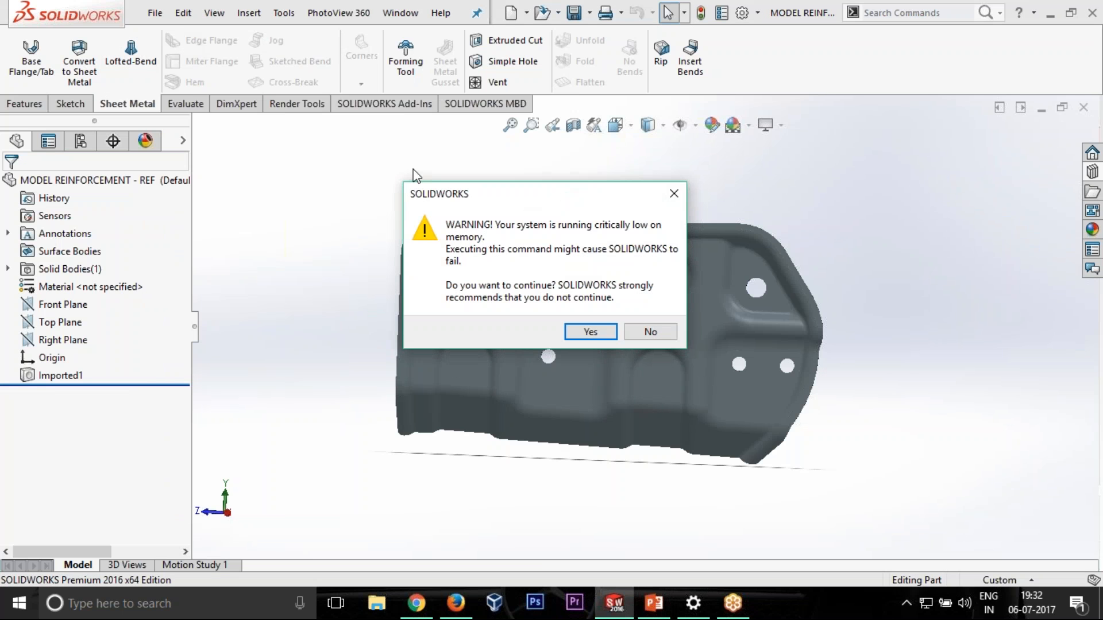
left_click(595, 336)
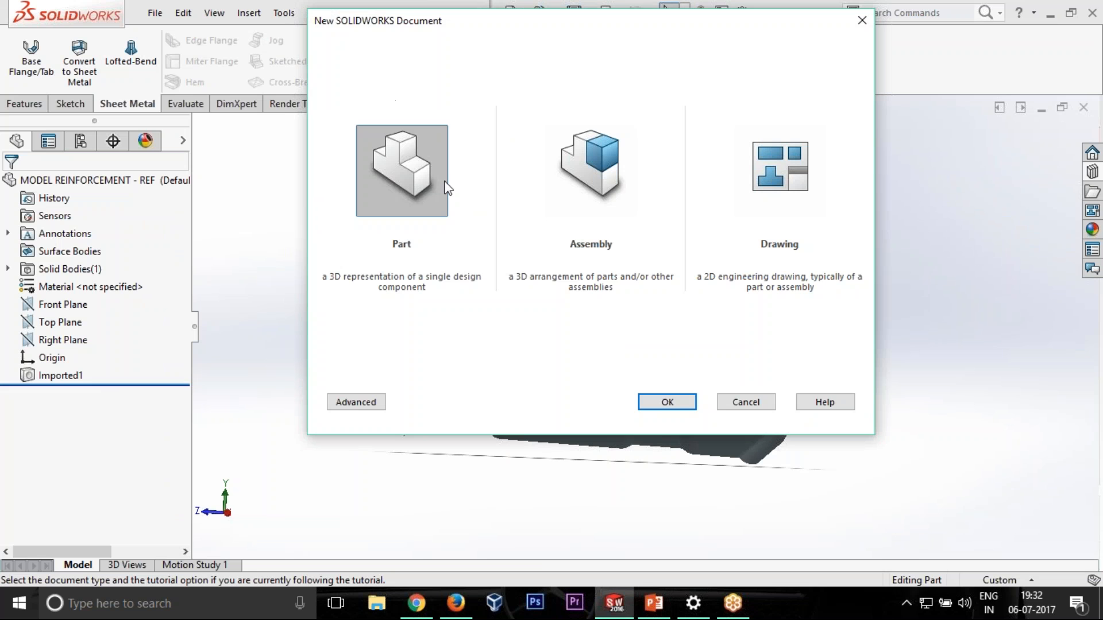
left_click(665, 401)
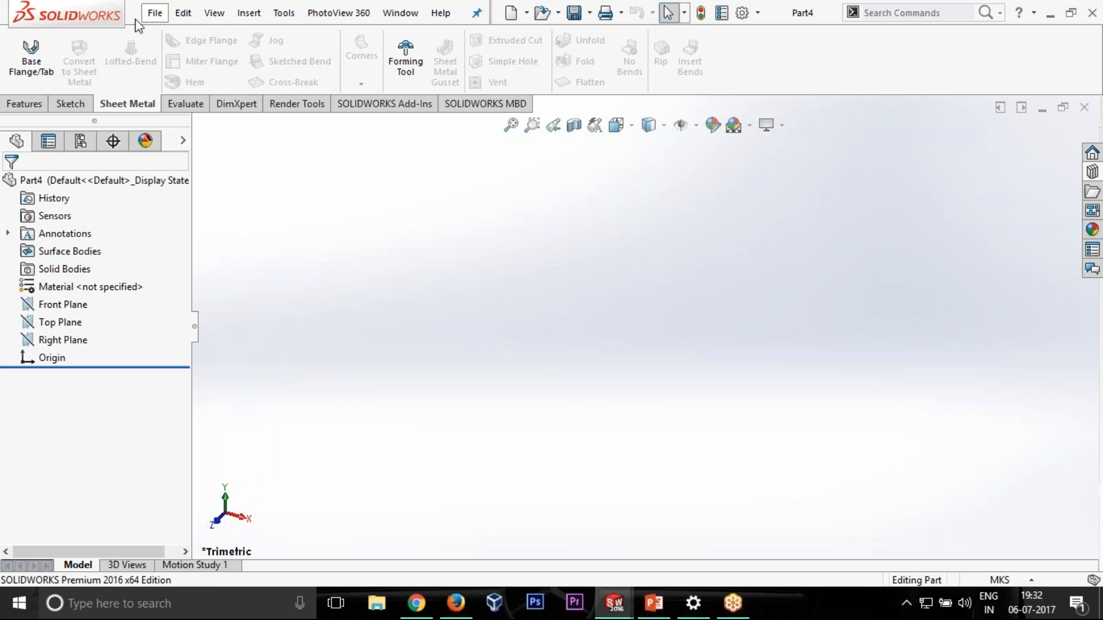
- Start a sketch on the Top Plane and insert the image assign1 as a sketch picture
left_click(64, 322)
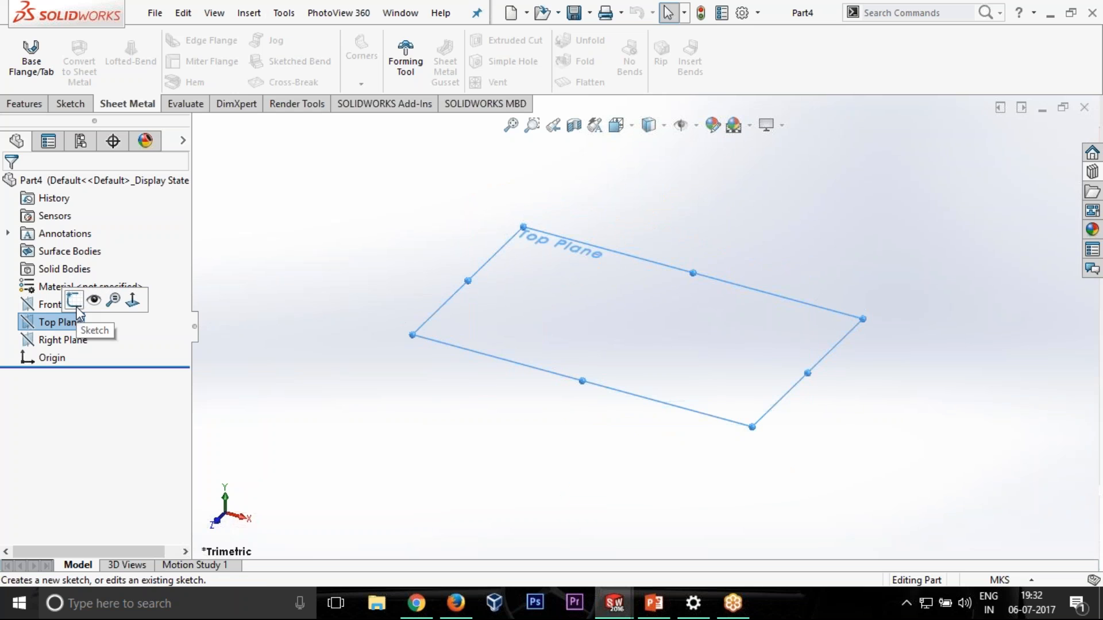
left_click(73, 300)
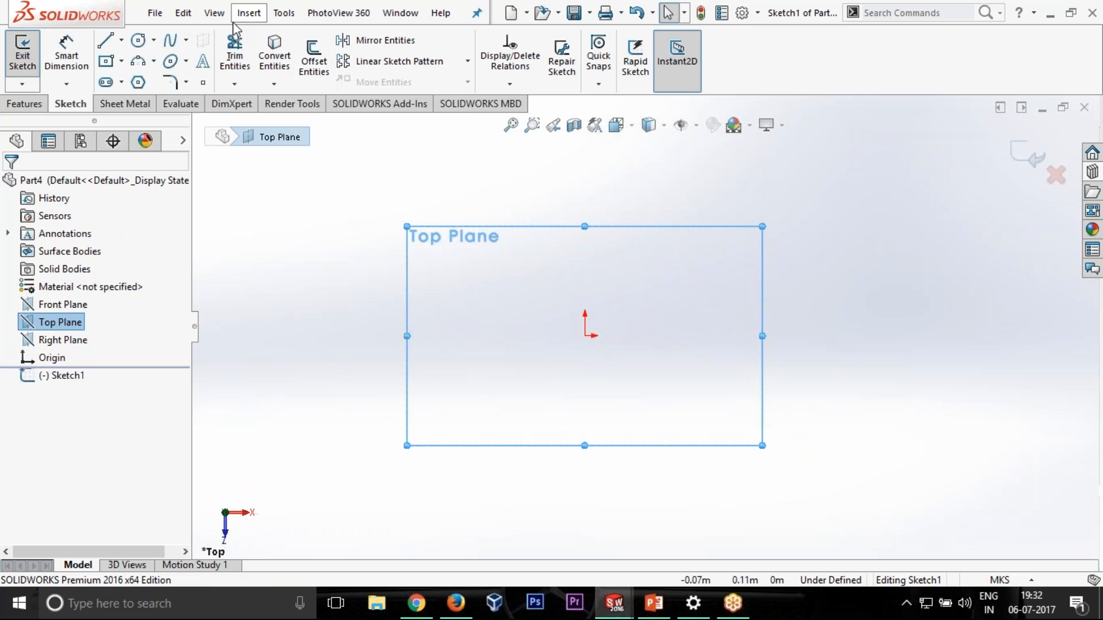
left_click(277, 15)
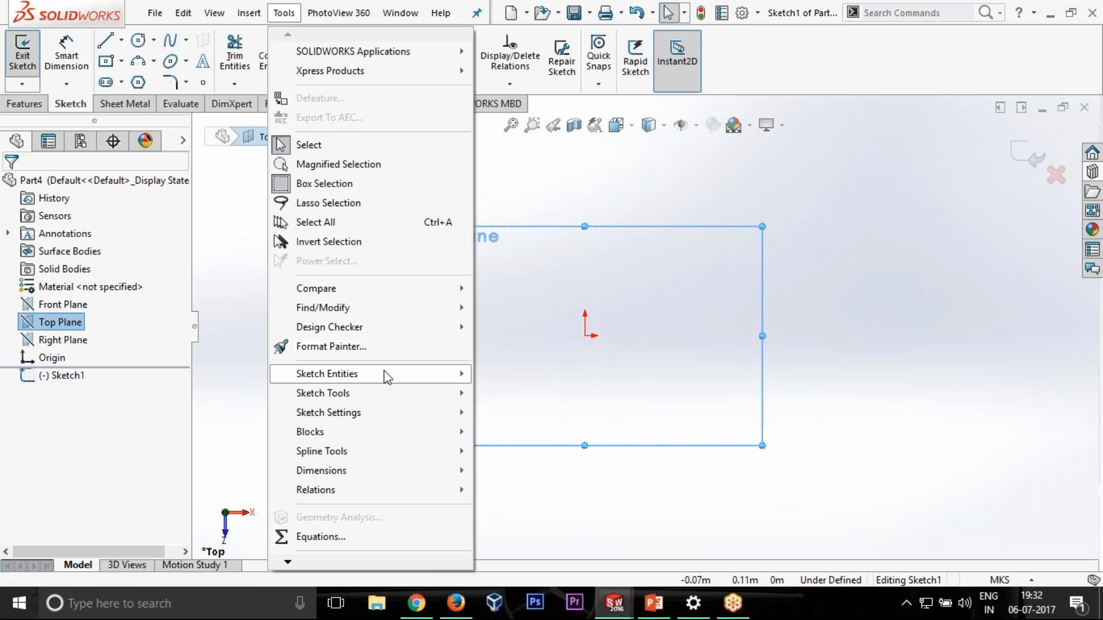
mouse_move(383, 402)
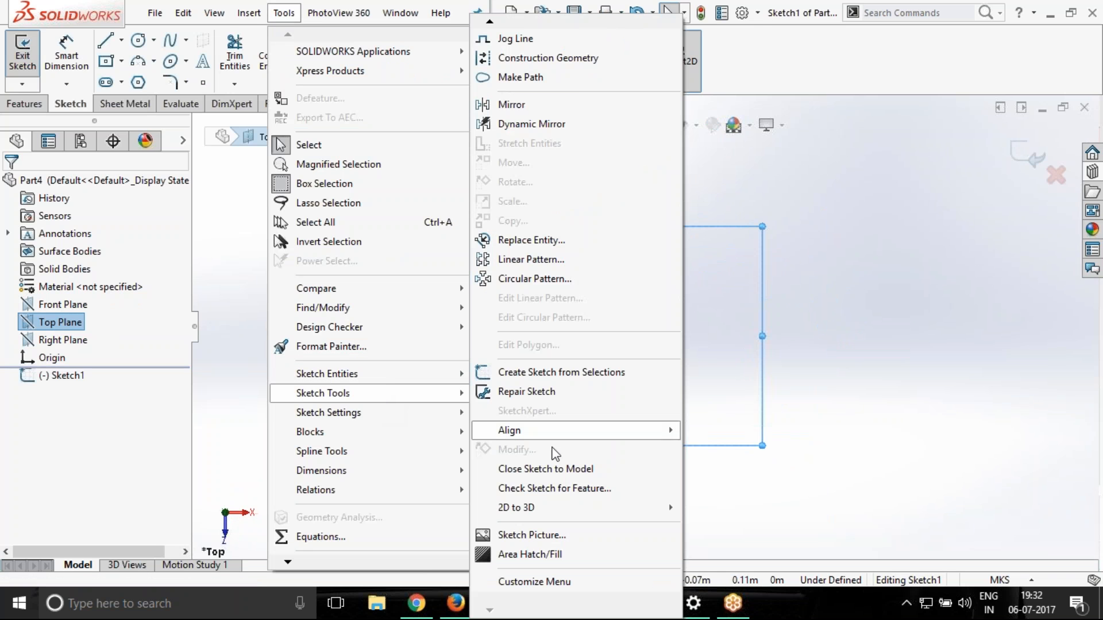
left_click(542, 535)
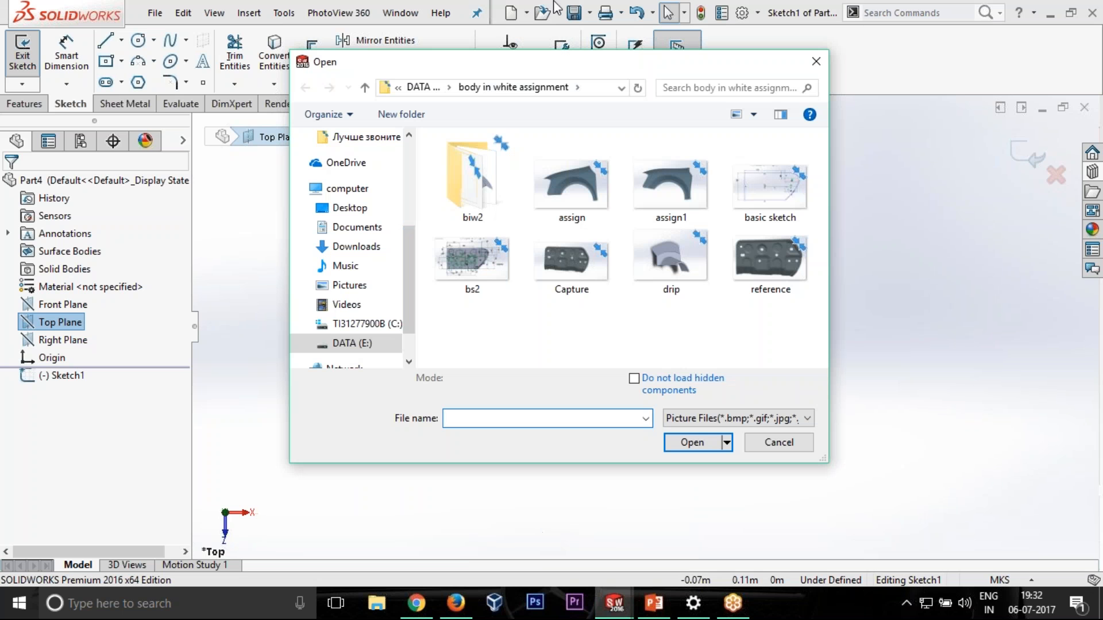
double_click(660, 199)
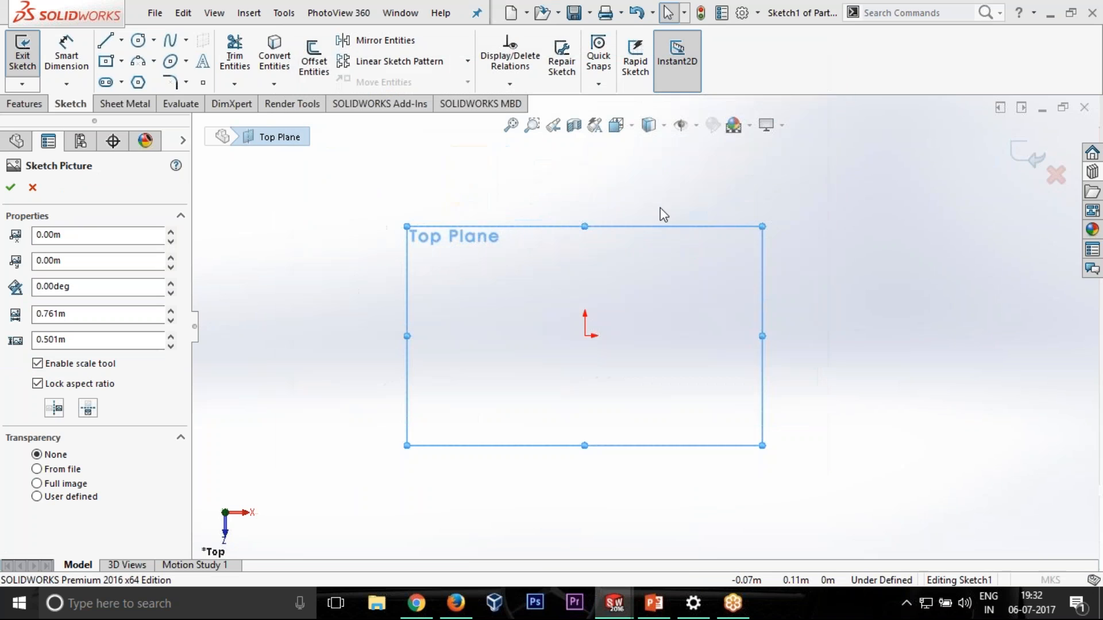
scroll(801, 222, "down", 5)
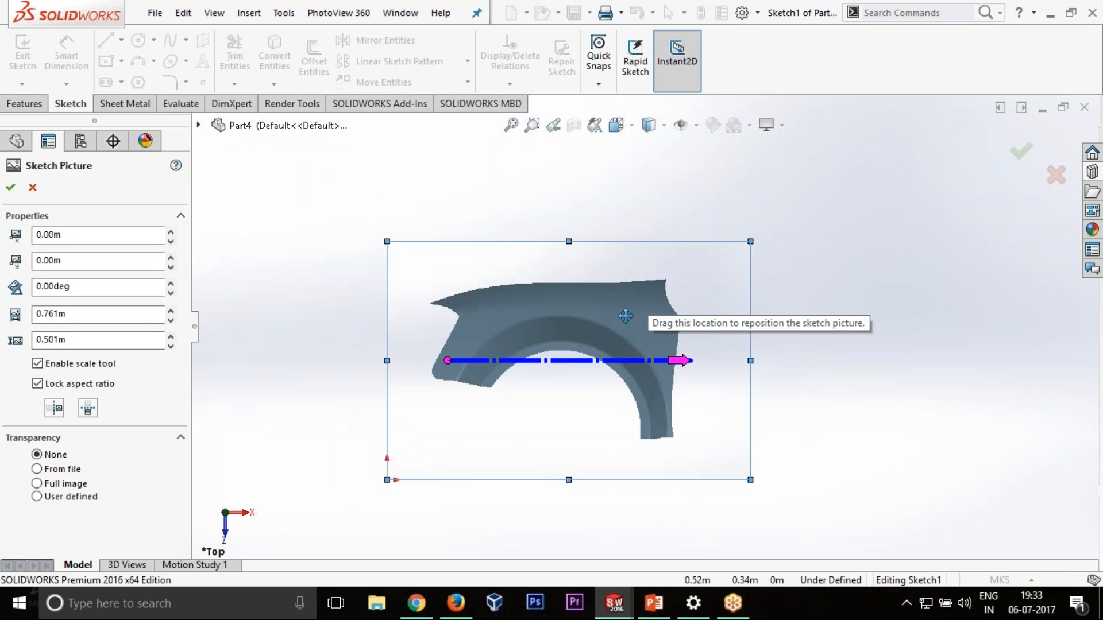
scroll(569, 380, "down", 2)
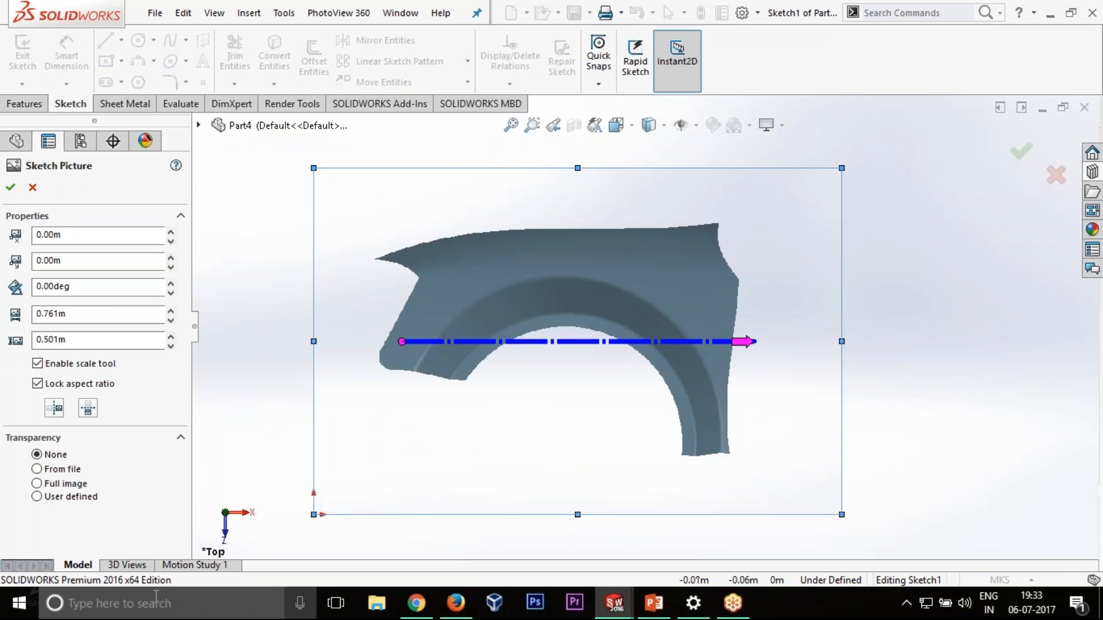
- Set the fender sketch picture's transparency to Full image at 0.60 and accept the picture
left_click(37, 485)
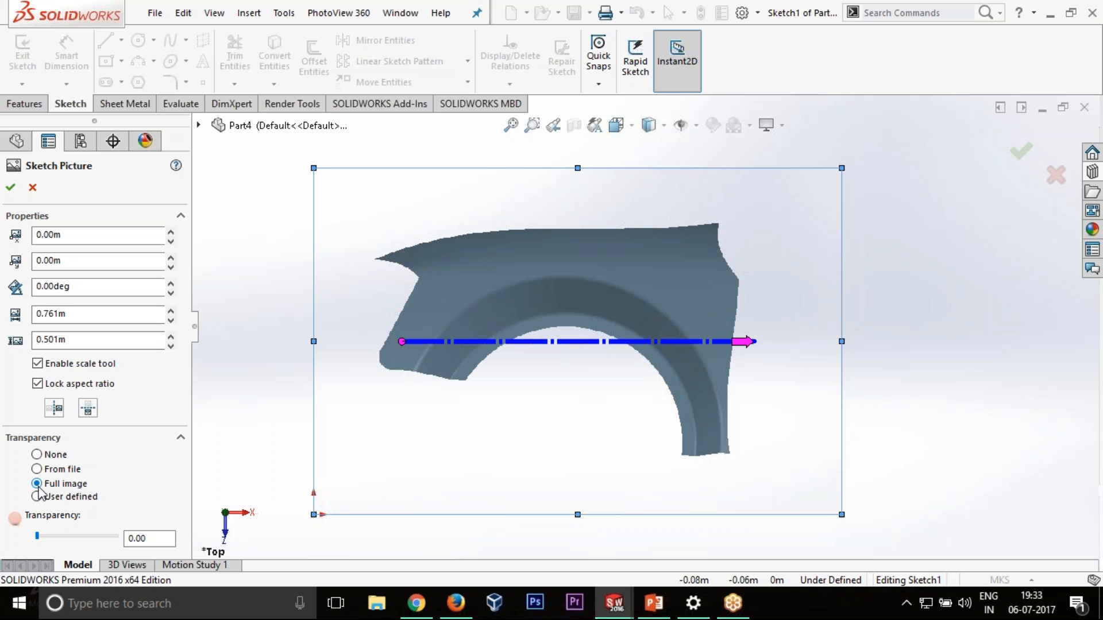
left_click(99, 536)
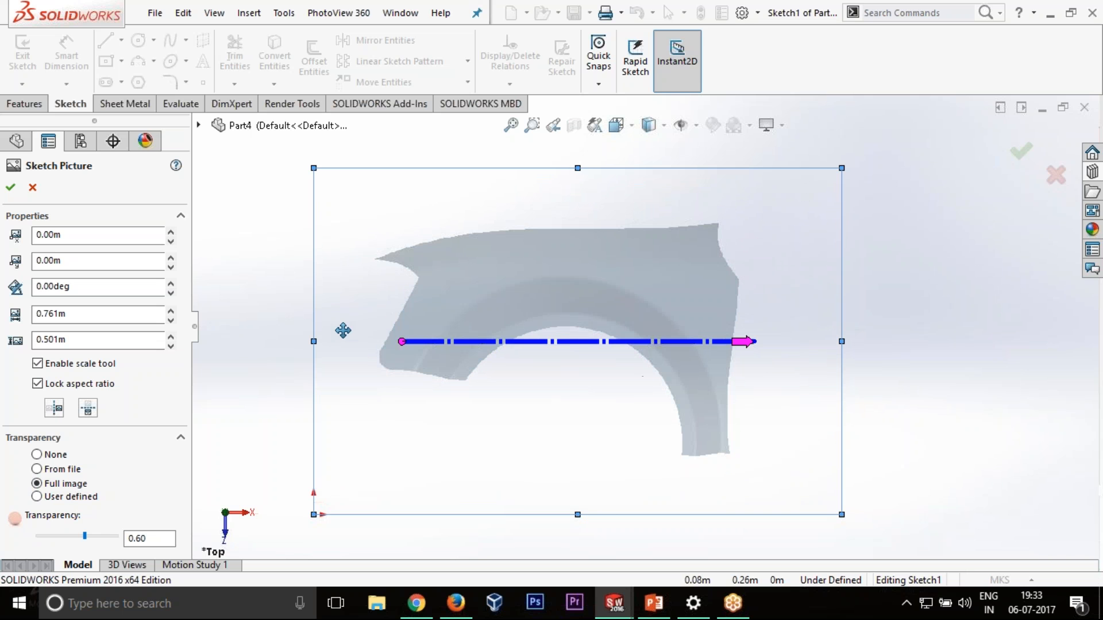
left_click(10, 187)
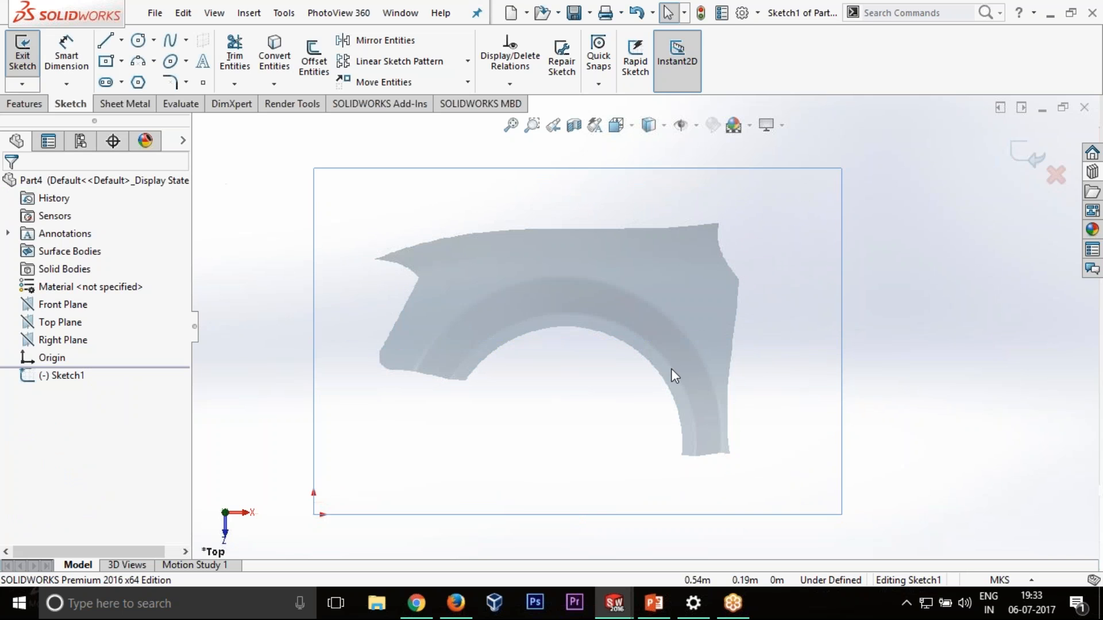
- Sketch a circle along the fender's wheel arch, shift its centre slightly down and enlarge it to about 0.33 m diameter
scroll(653, 303, "up", 2)
scroll(671, 318, "down", 1)
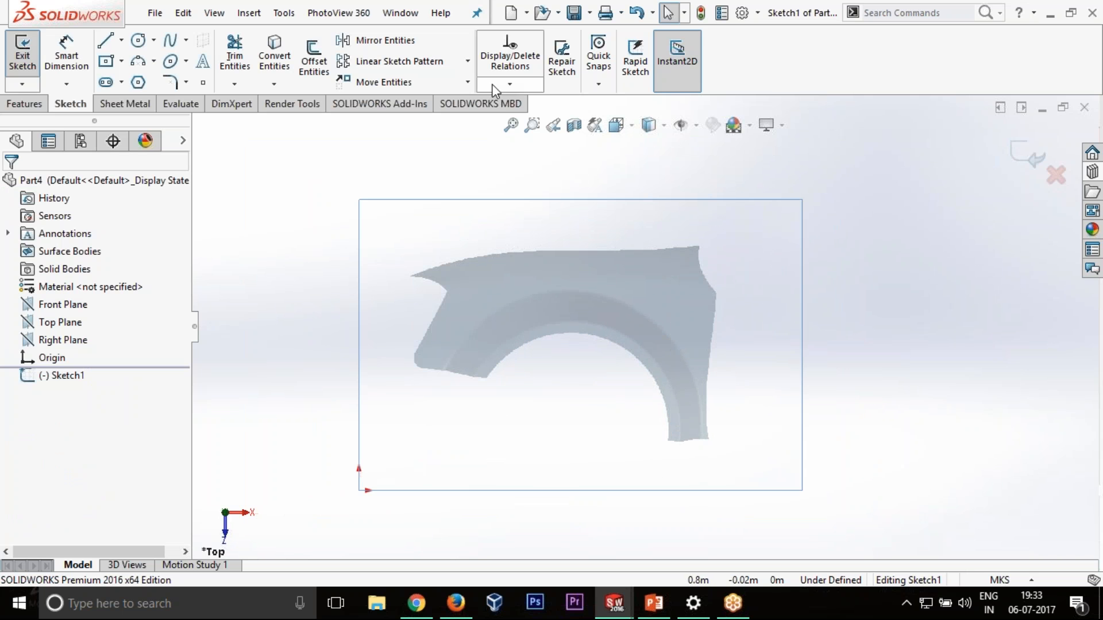
left_click(140, 41)
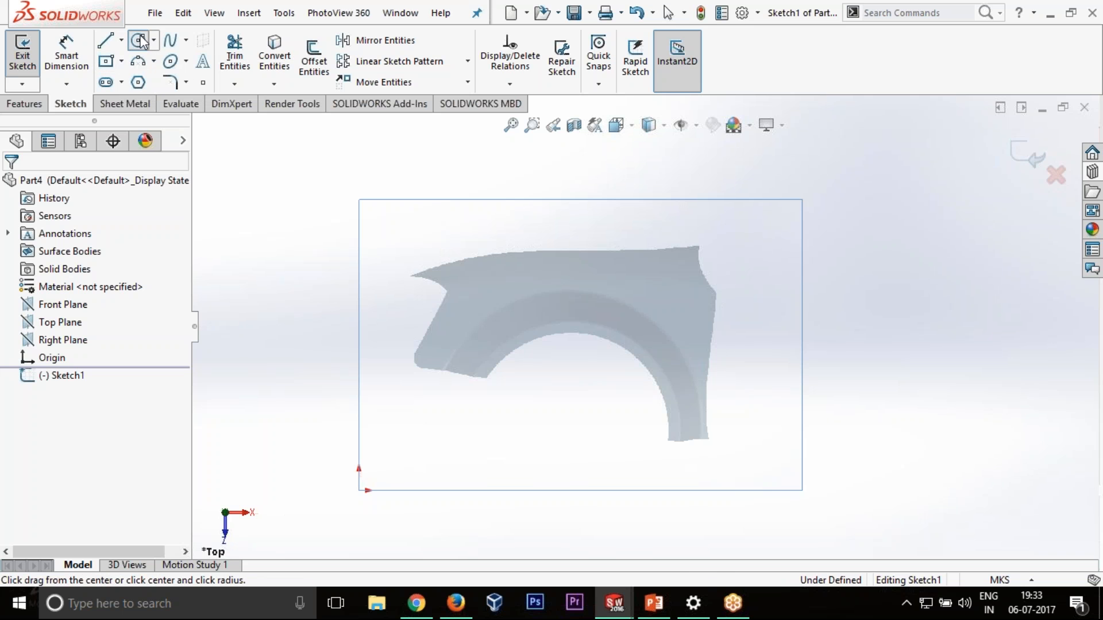
left_click(574, 421)
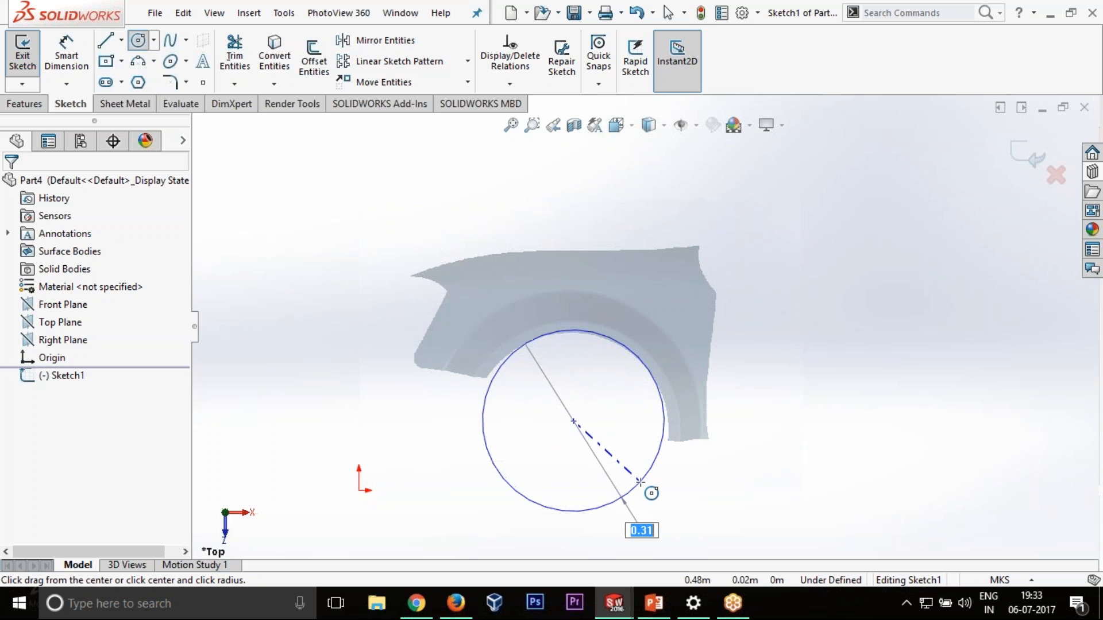
left_click(640, 482)
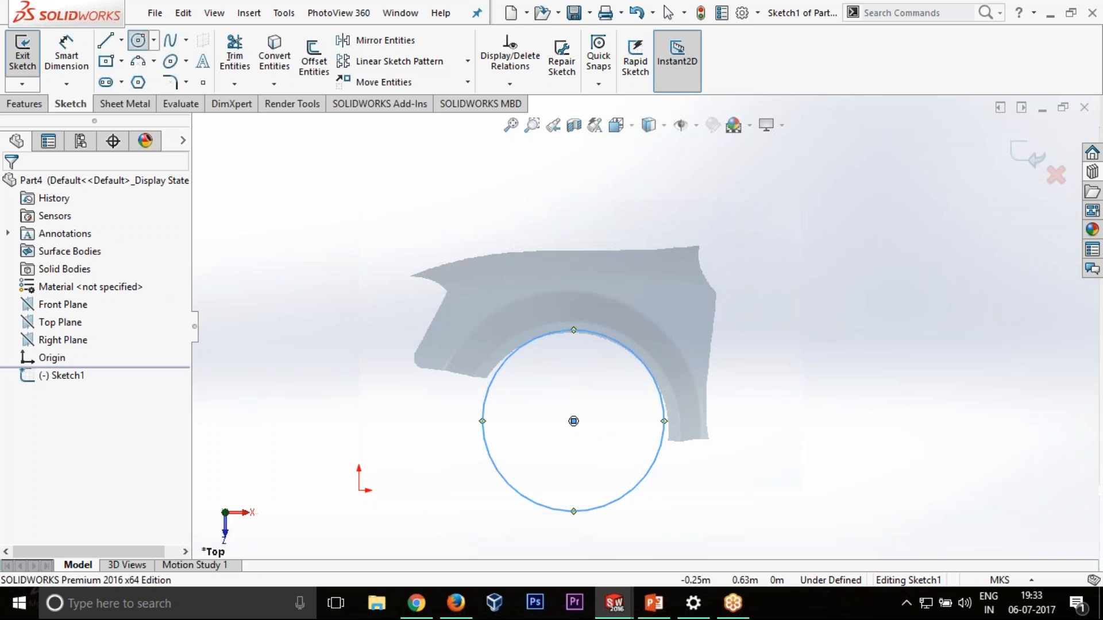
key("Escape")
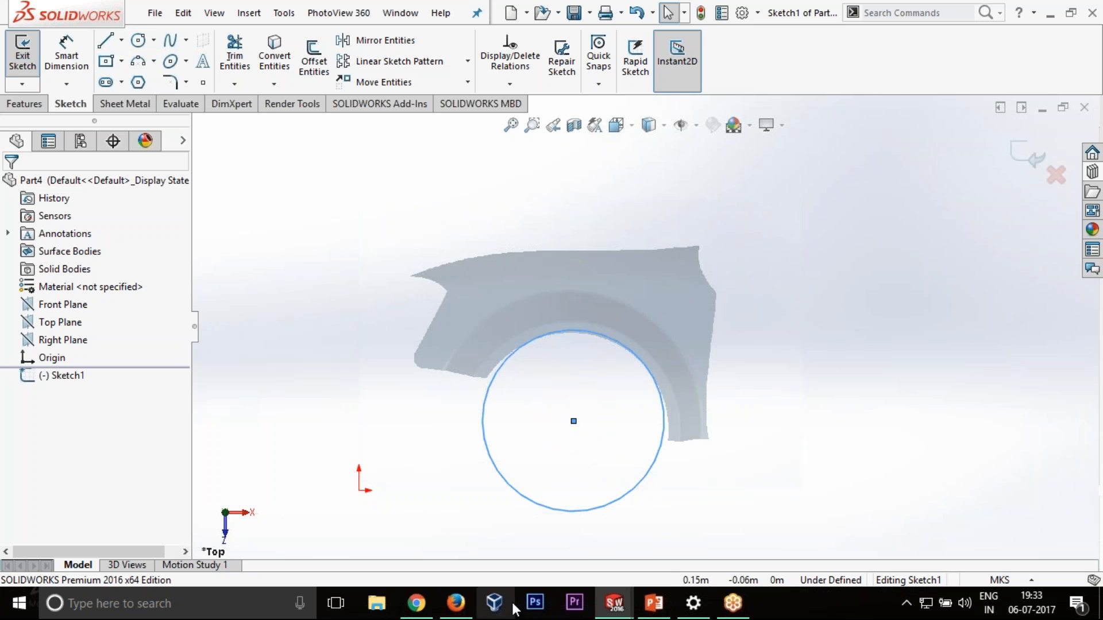
mouse_move(573, 421)
left_mouse_down()
mouse_move(565, 439)
mouse_move(573, 427)
left_mouse_up()
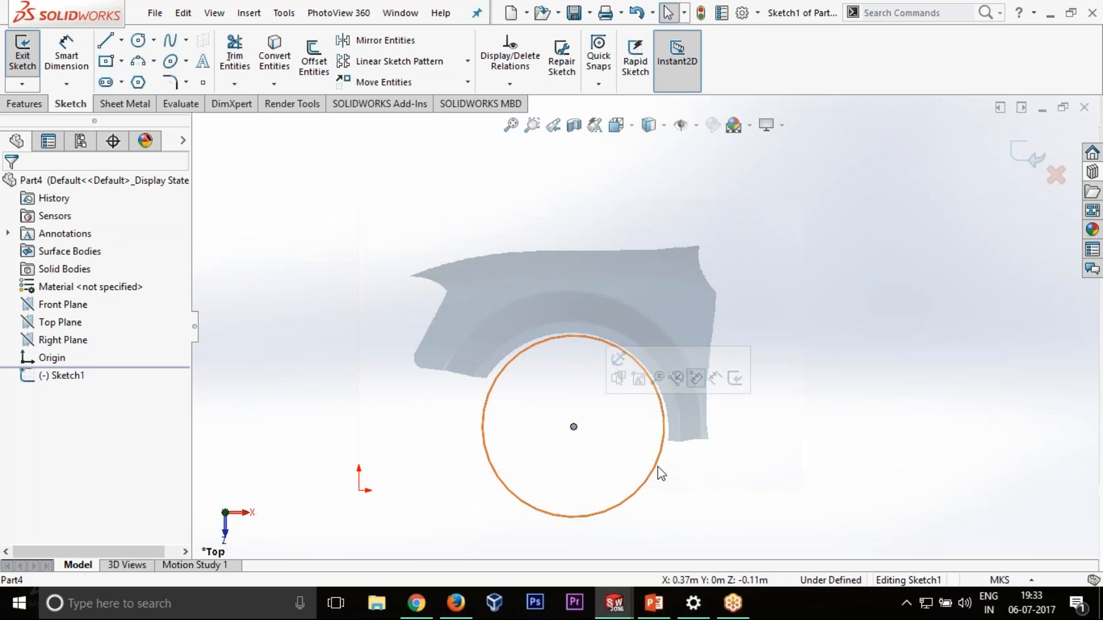
left_click_drag(666, 478, 663, 471)
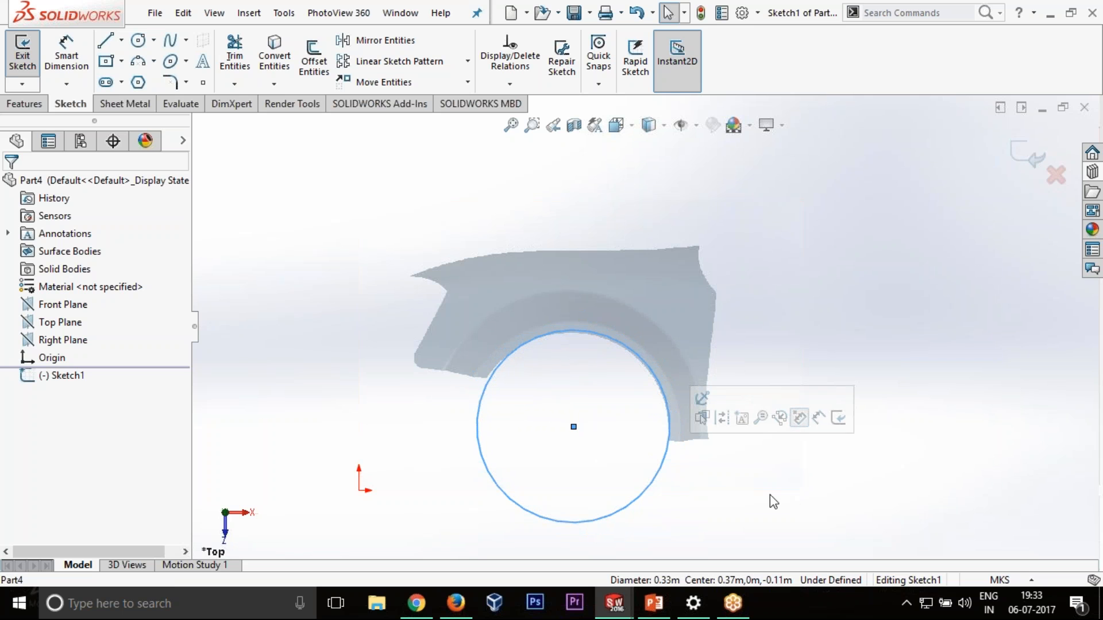
- Exit the sketch and discard all its changes, including the picture and the circle
scroll(695, 465, "up", 2)
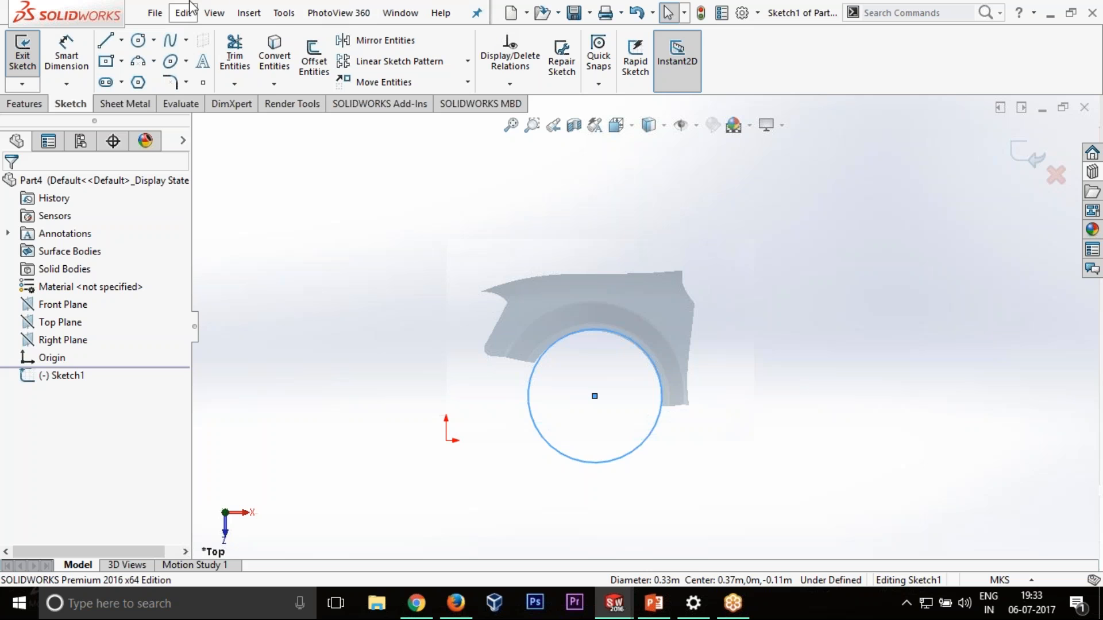
scroll(663, 266, "up", 2)
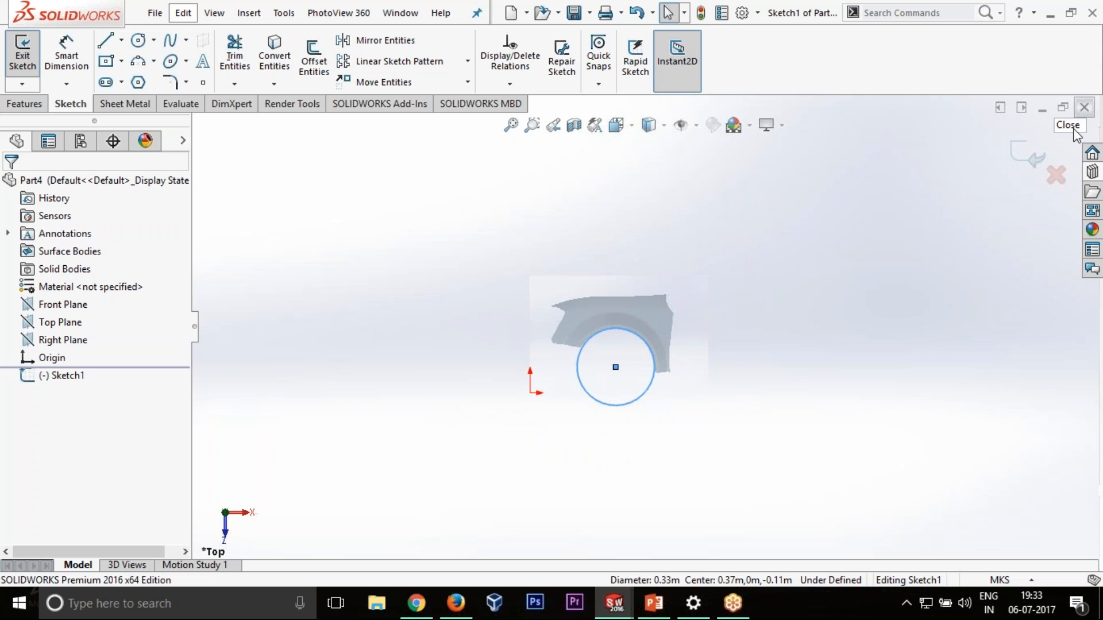
left_click(1056, 175)
left_click(619, 310)
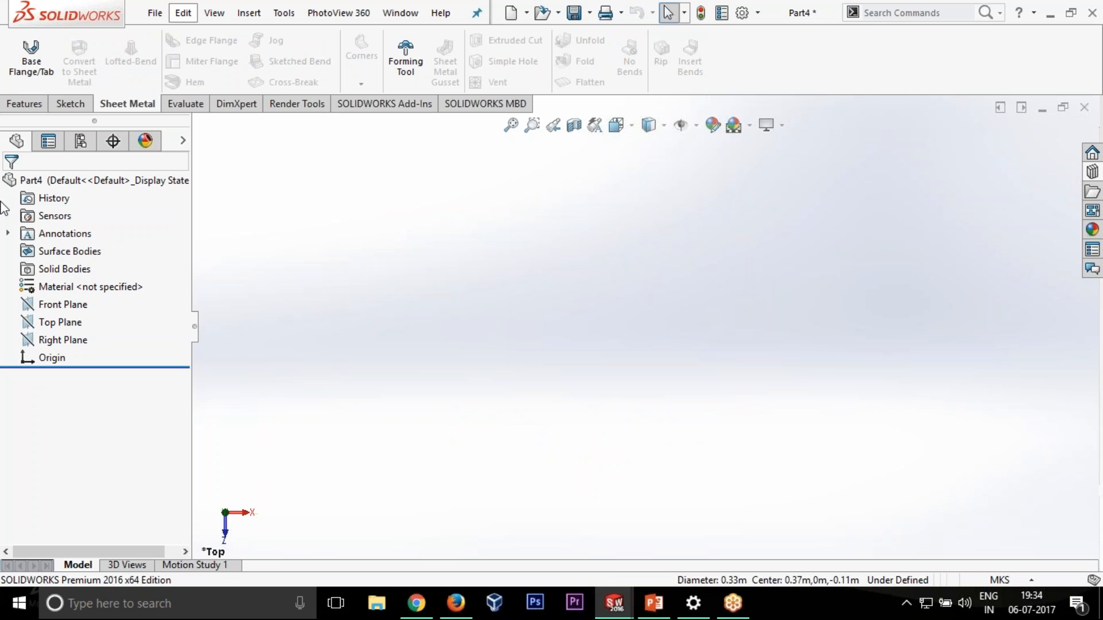
- Start a new sketch on the Top Plane and insert the image assign1 as a sketch picture
left_click(55, 322)
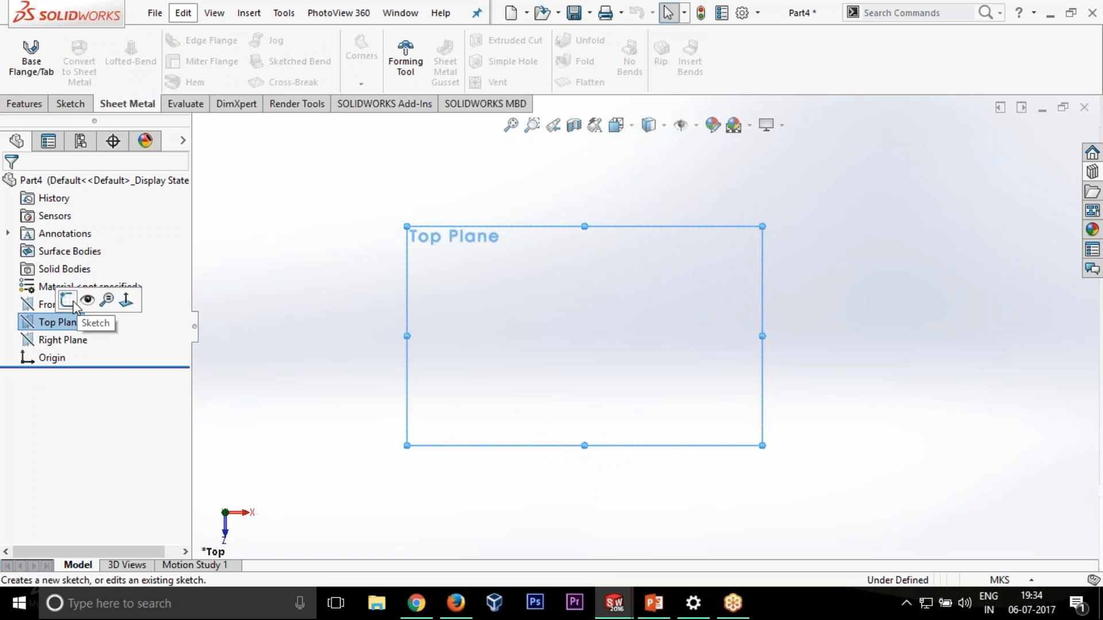
left_click(73, 304)
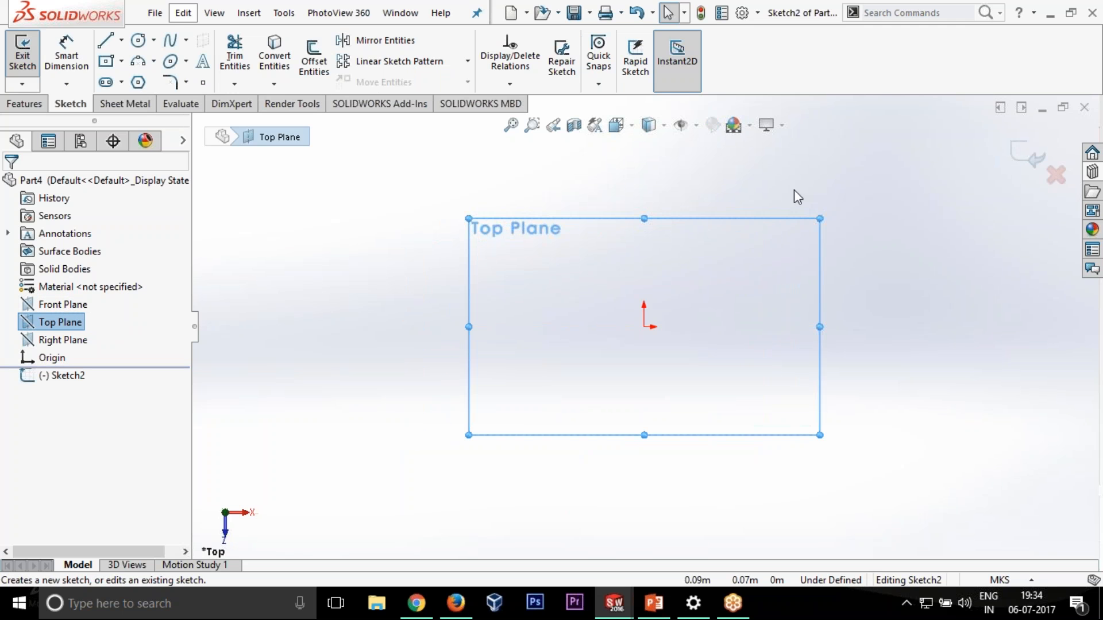
left_click(284, 13)
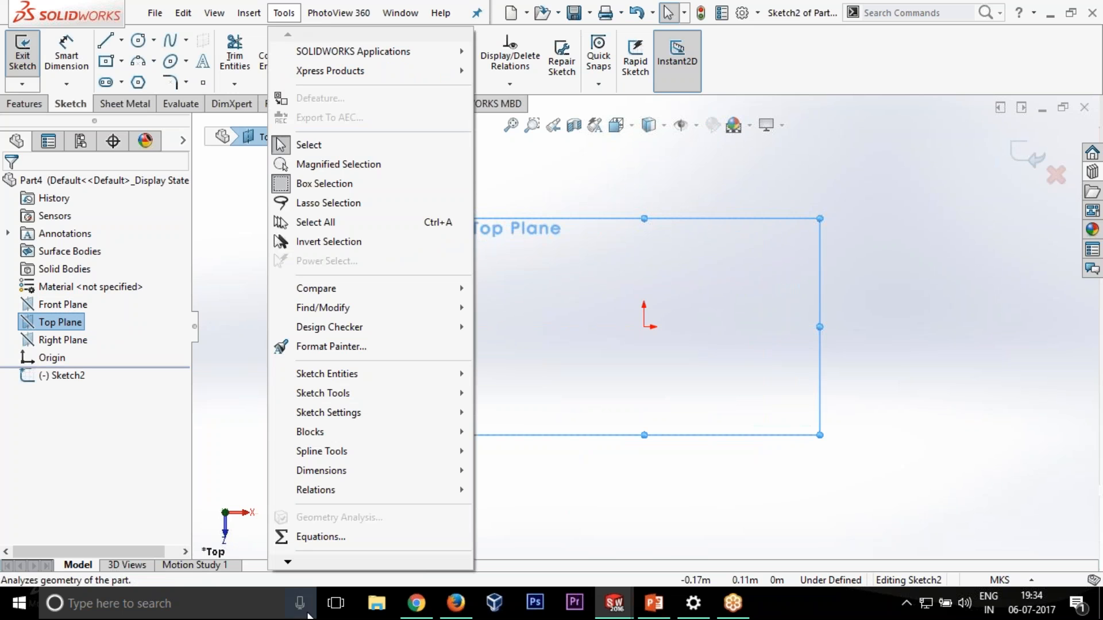
mouse_move(374, 401)
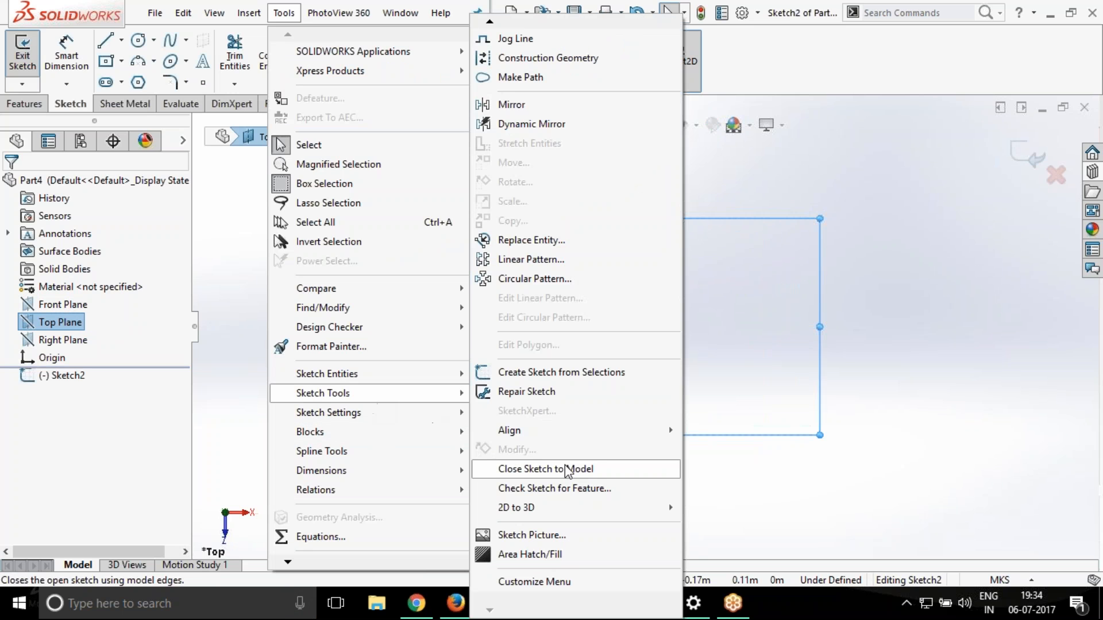
left_click(568, 537)
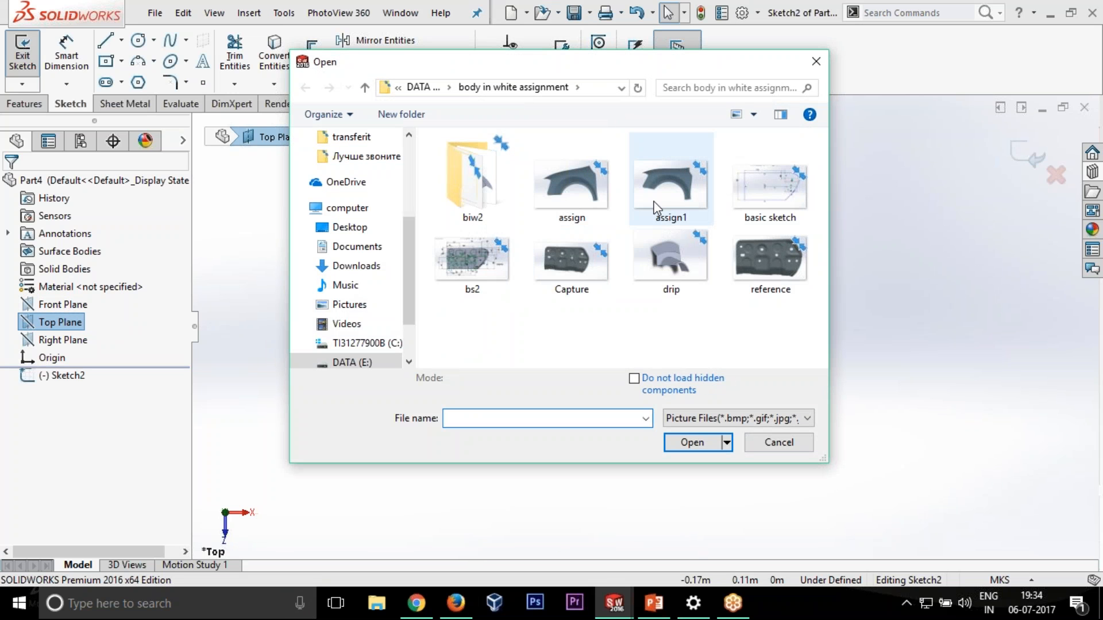
double_click(654, 208)
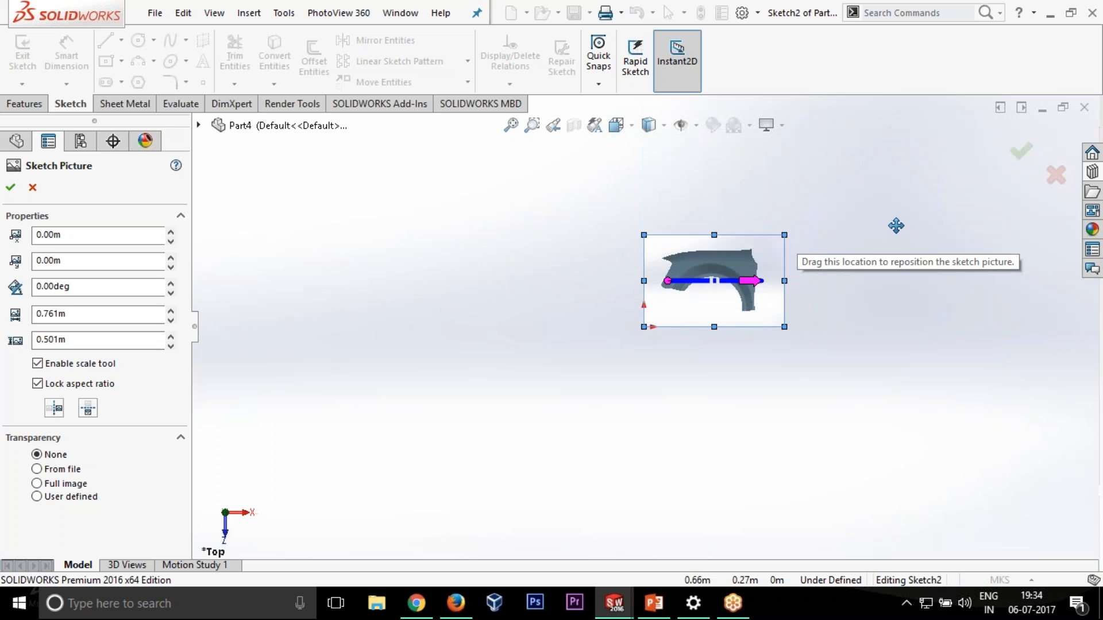
- Set the inserted fender picture's transparency to Full image at 0.60 and accept the picture
scroll(656, 441, "down", 2)
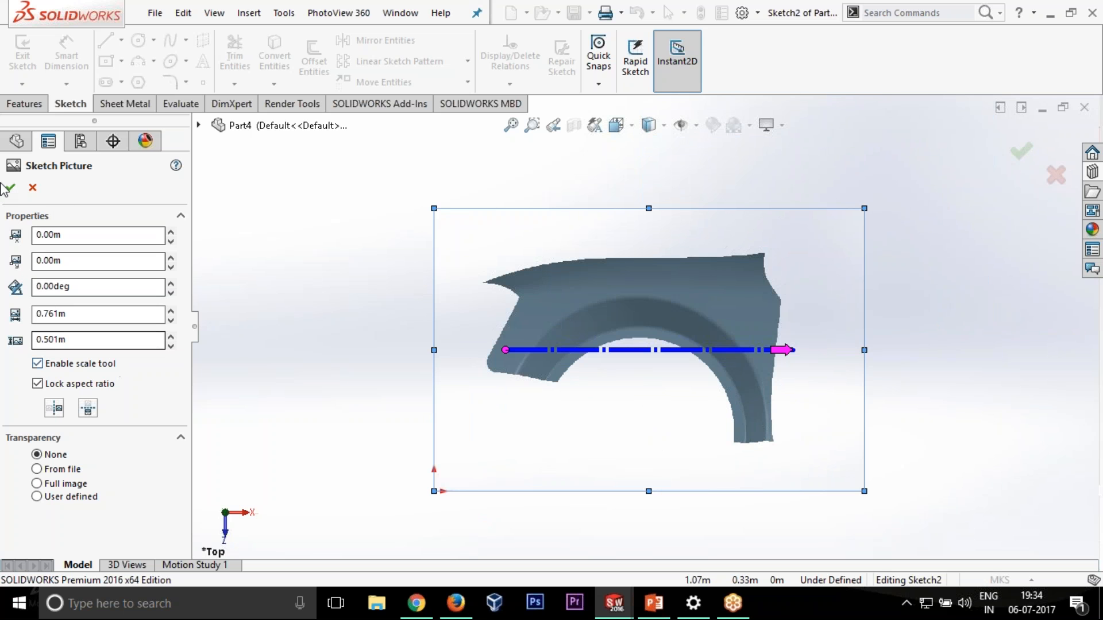
left_click(38, 483)
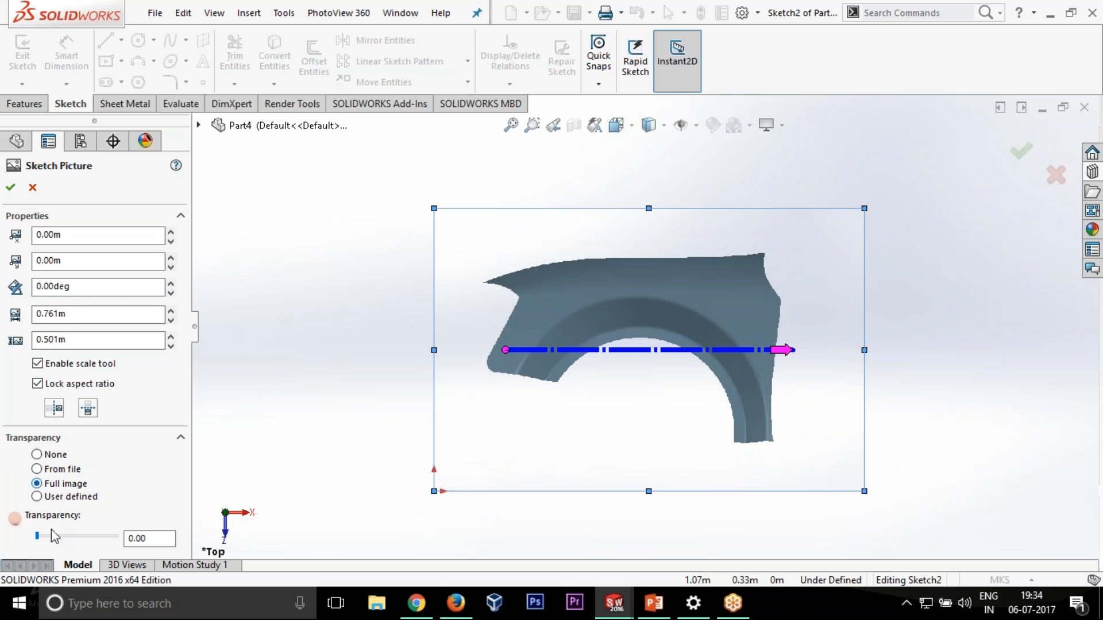
left_click(81, 536)
left_click(89, 538)
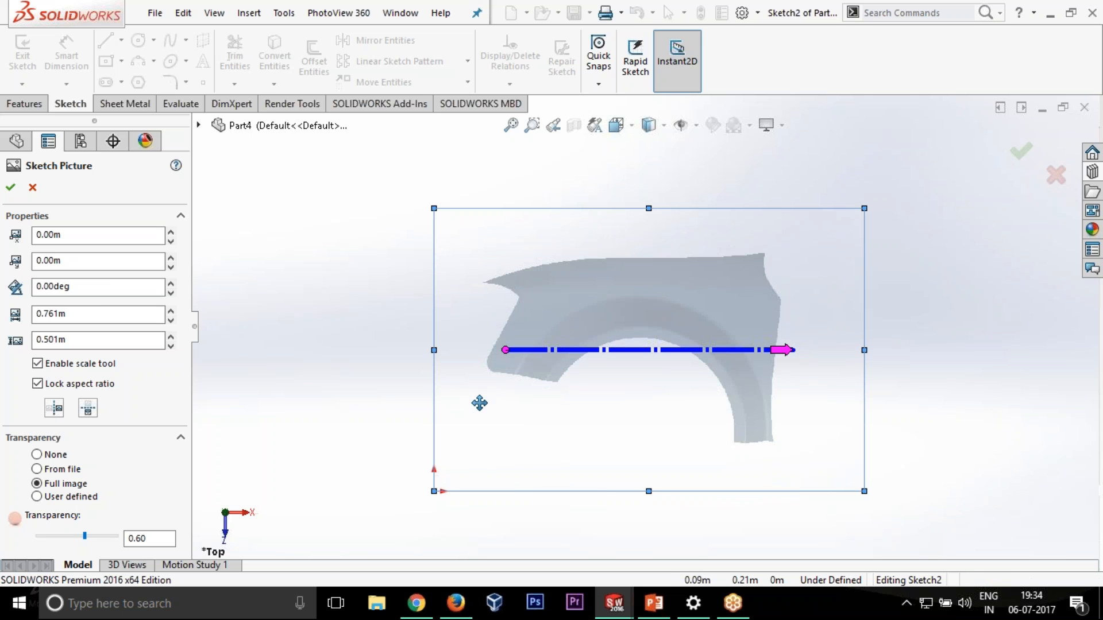
left_click(11, 187)
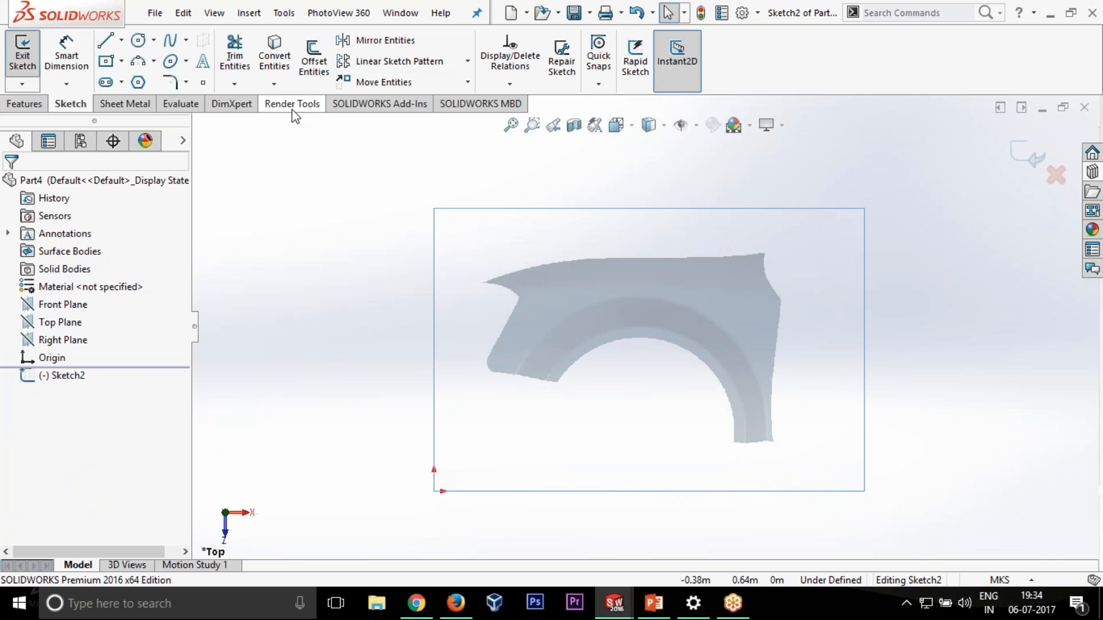
- Sketch a circle of about 0.34 m diameter following the inner edge of the fender's wheel arch
left_click(138, 41)
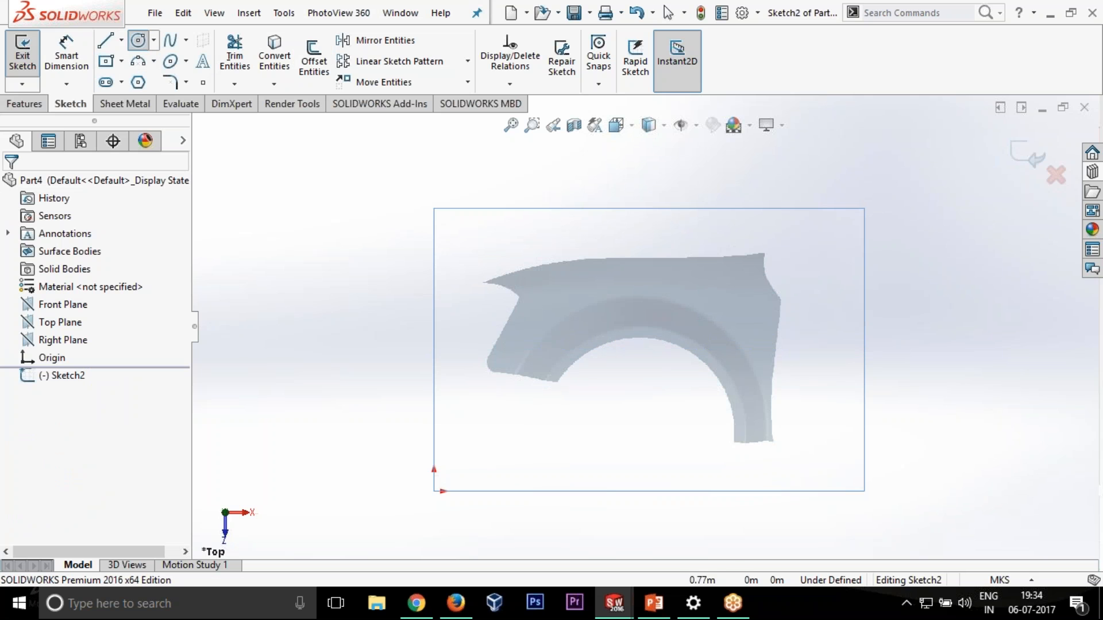
left_click(636, 430)
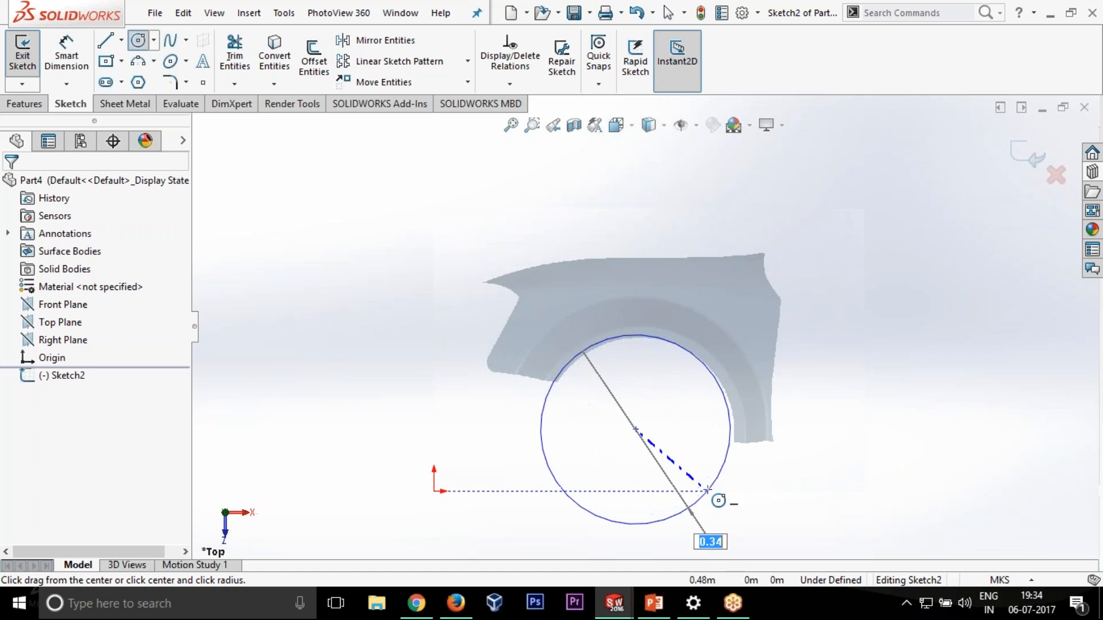
left_click(709, 490)
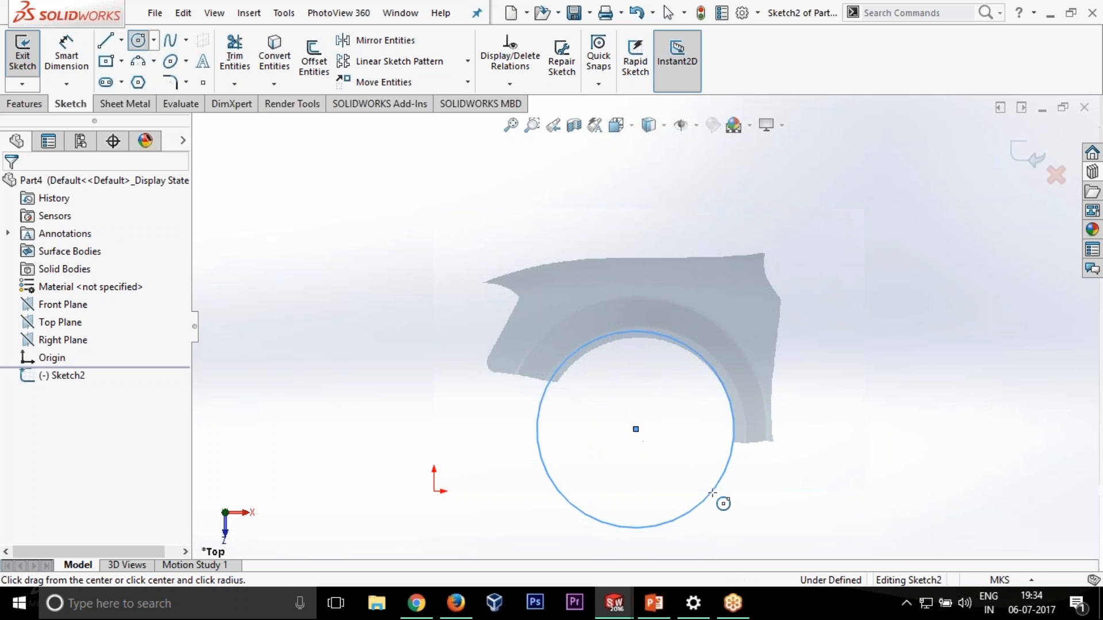
key("z")
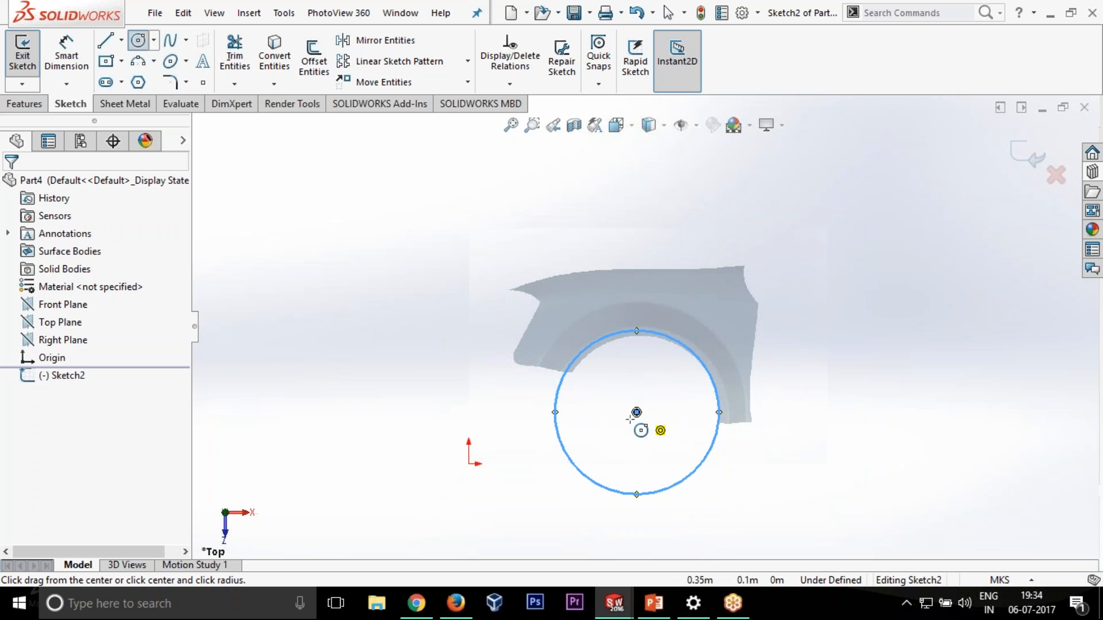
- Shift the circle's centre slightly down and to the right to match the picture's wheel arch
left_click(138, 40)
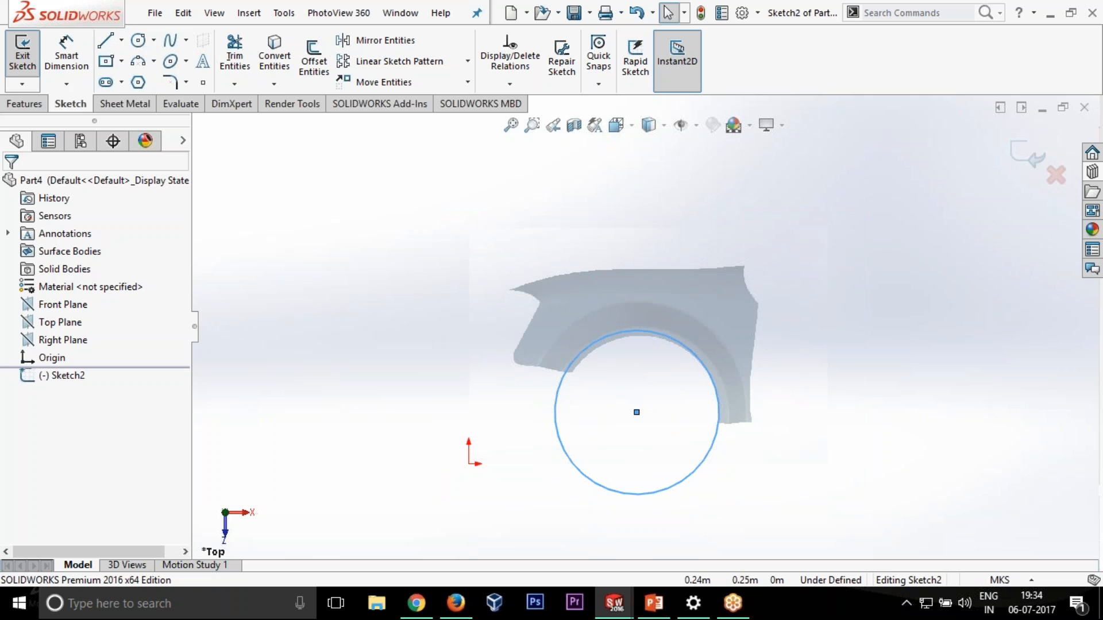
mouse_move(637, 412)
left_mouse_down()
mouse_move(656, 449)
mouse_move(640, 416)
left_mouse_up()
left_click(724, 367)
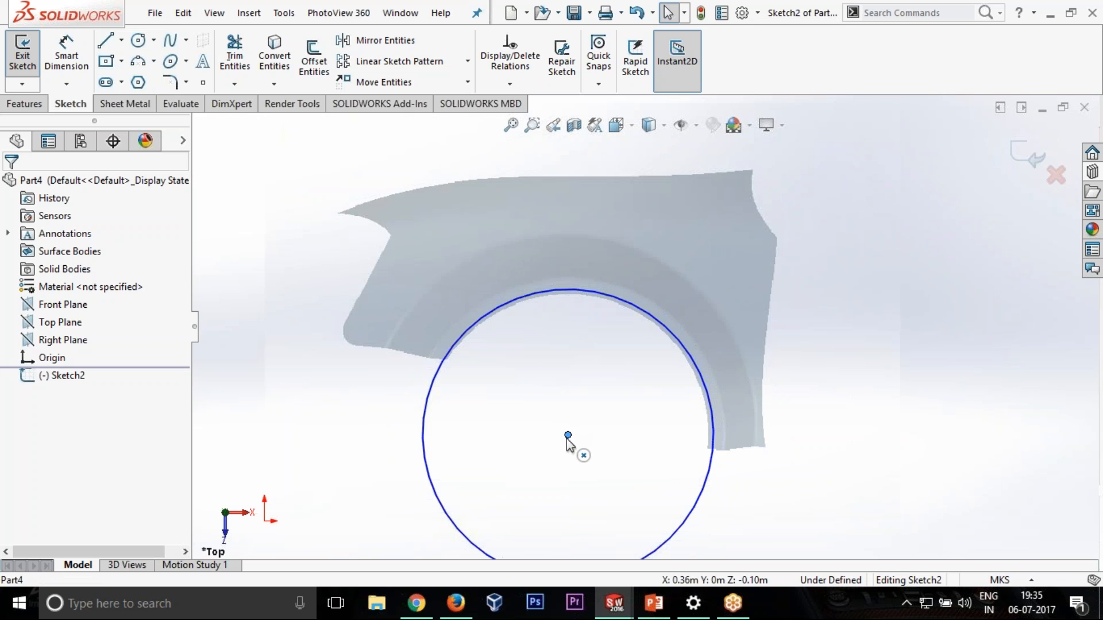
left_click_drag(568, 435, 570, 439)
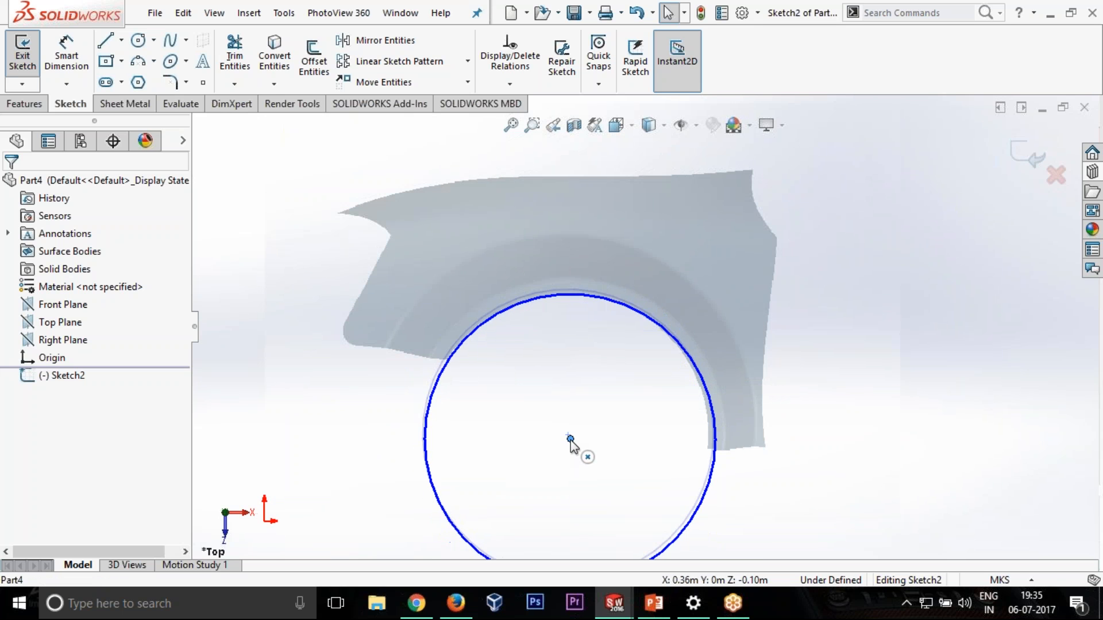
key("f")
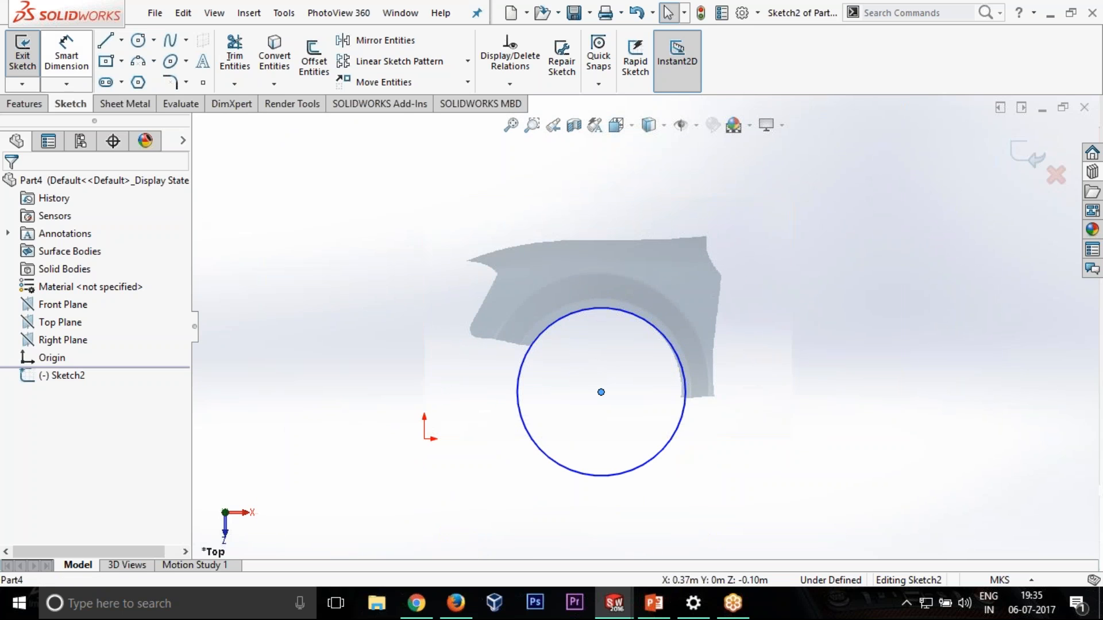
- Sketch a larger concentric circle of about 0.4 m diameter around the wheel arch circle
left_click(138, 40)
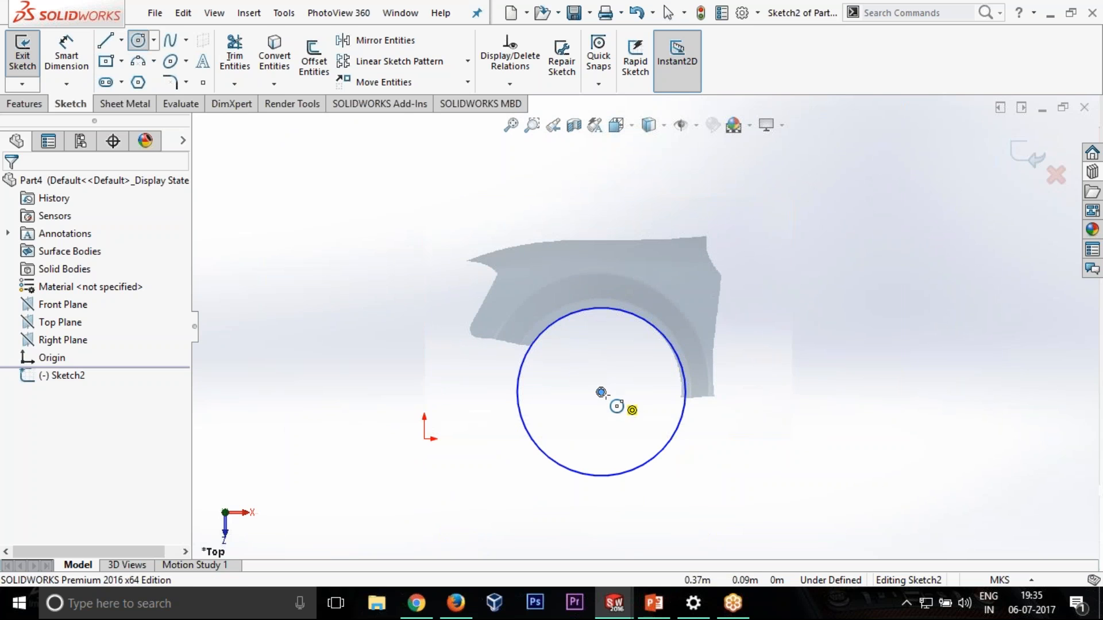
left_click(601, 392)
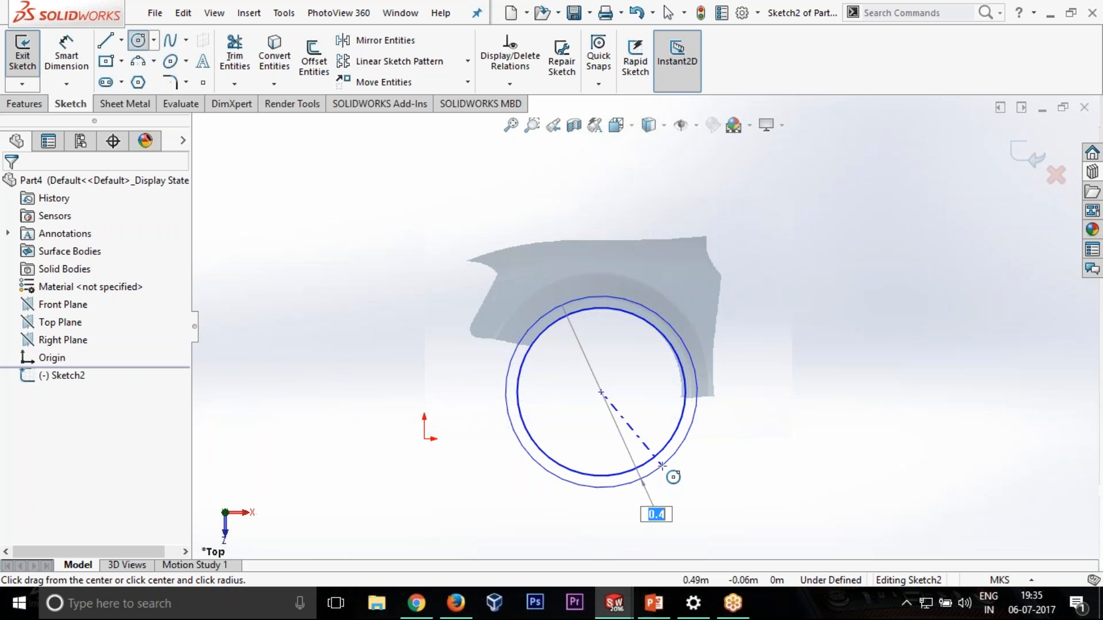
left_click(662, 465)
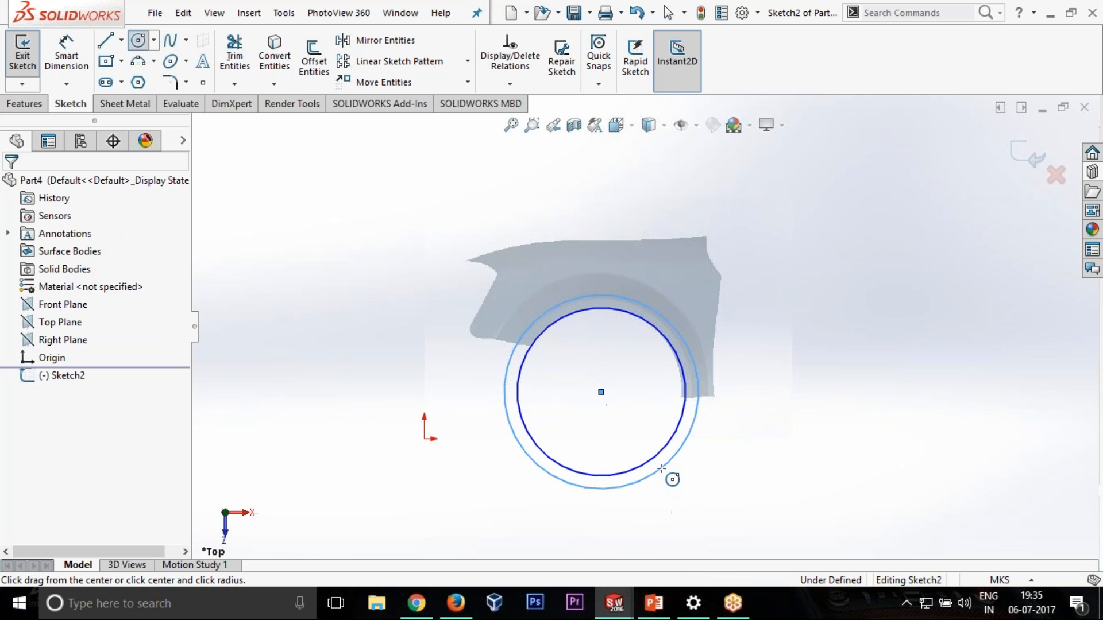
scroll(680, 425, "up", 3)
scroll(676, 397, "down", 3)
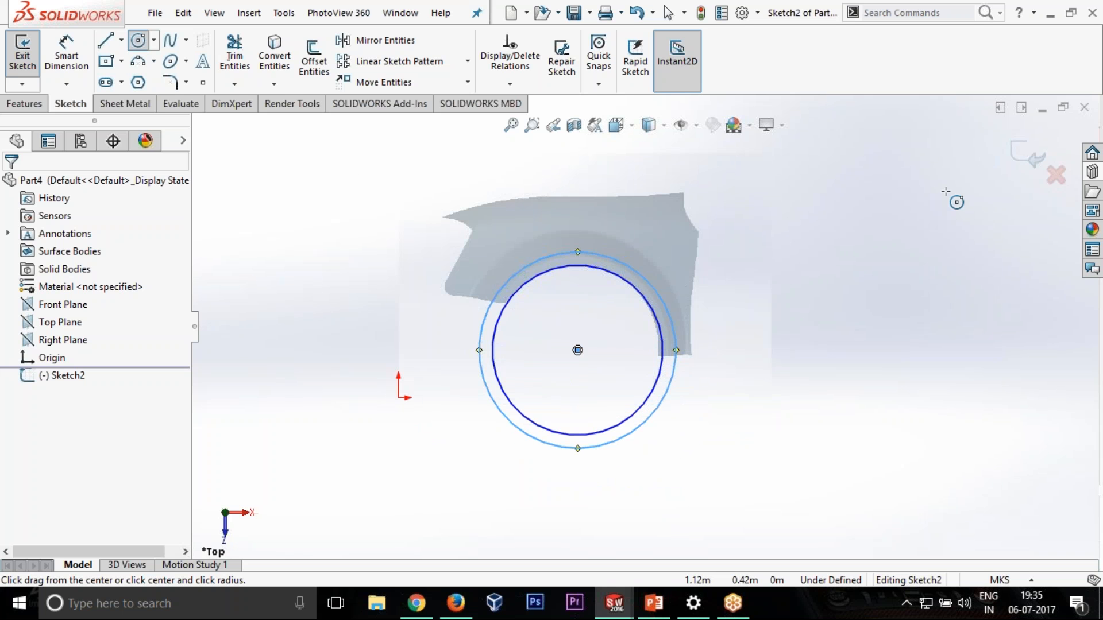
- Draw a short radial line joining the two circles just below the left end of the fender's wheel arch
left_click(105, 41)
scroll(500, 307, "down", 2)
scroll(506, 303, "down", 3)
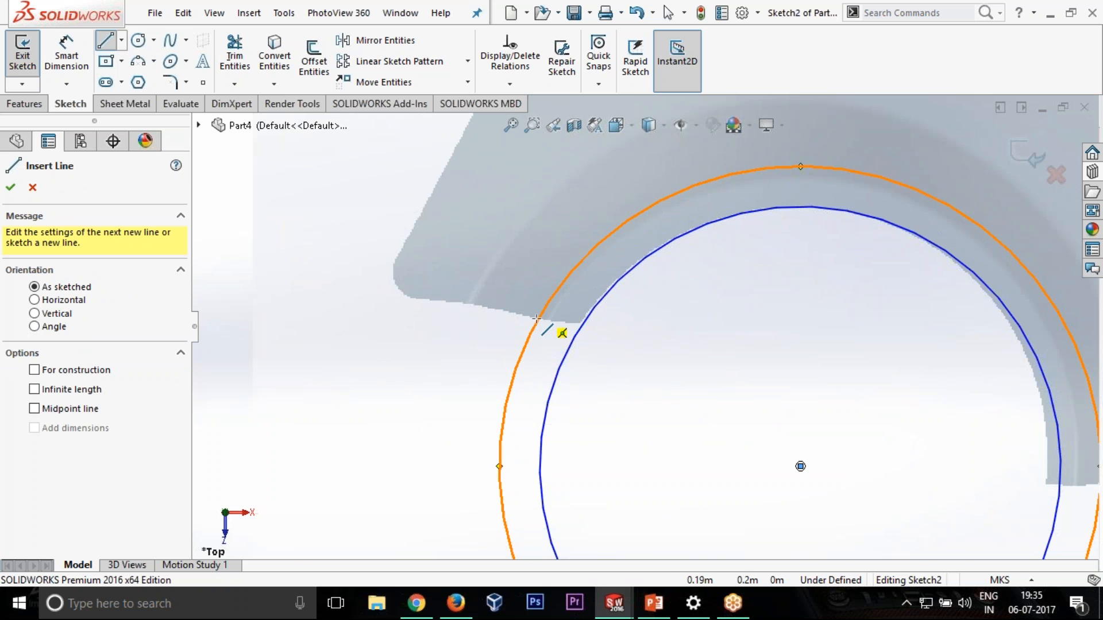
left_click(521, 352)
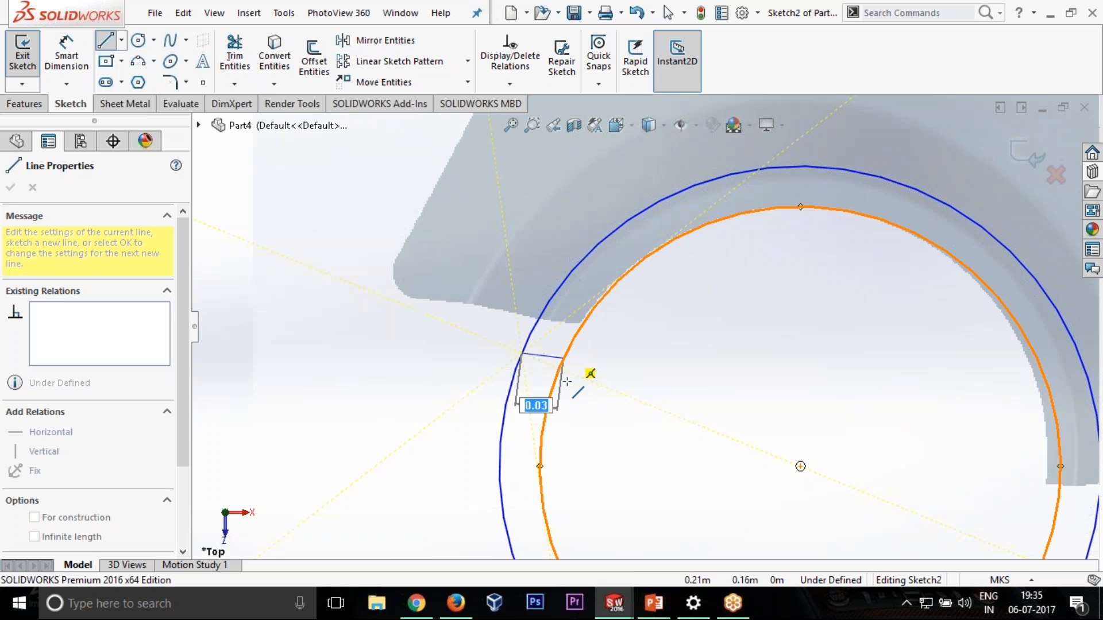
key("Escape")
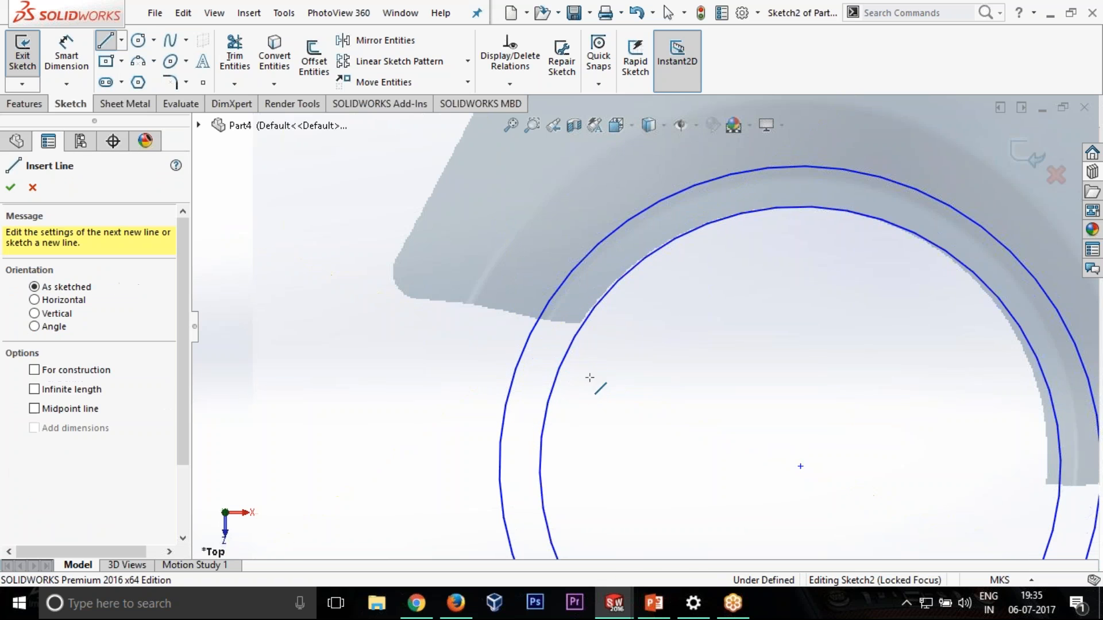
left_click(529, 334)
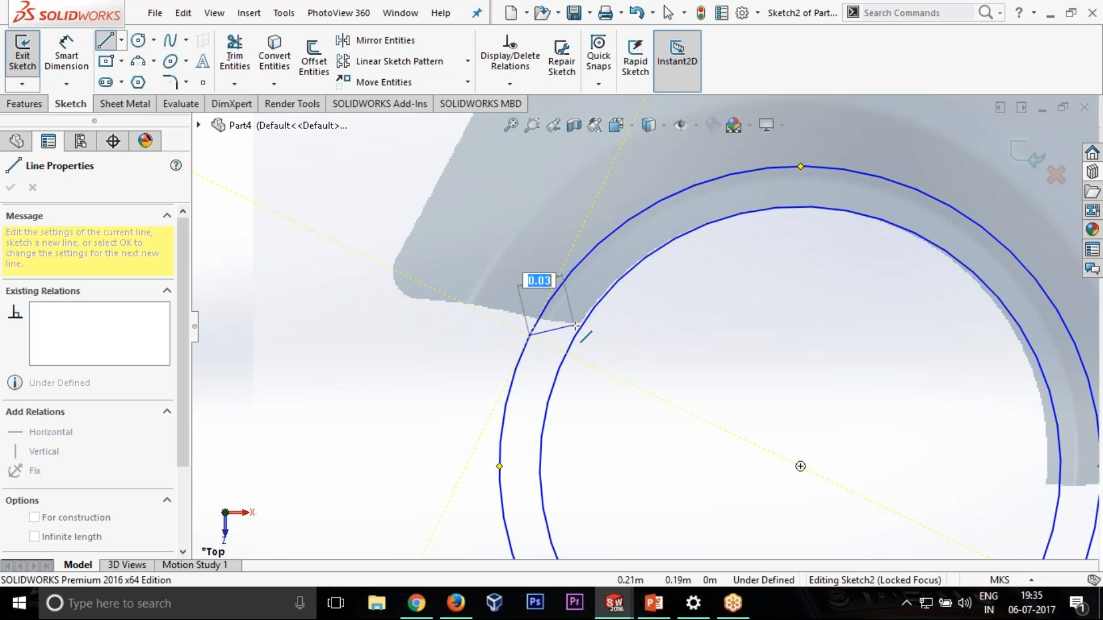
left_click(567, 352)
double_click(664, 345)
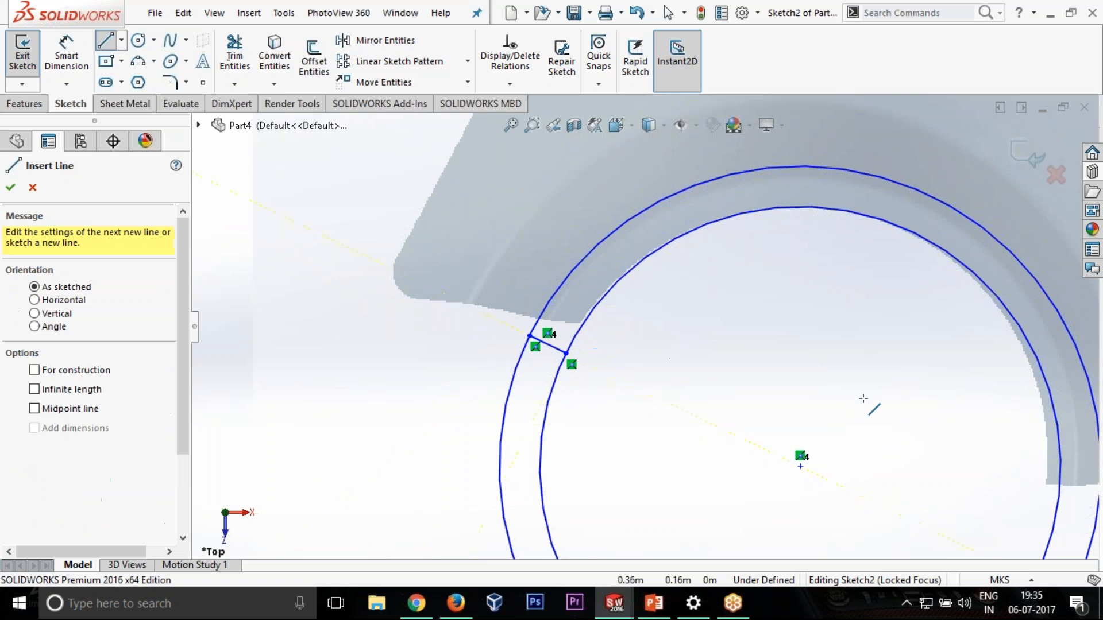
- Draw a horizontal line about 0.03 m long joining the two circles at the right lower end of the fender
scroll(896, 410, "up", 4)
scroll(923, 418, "down", 2)
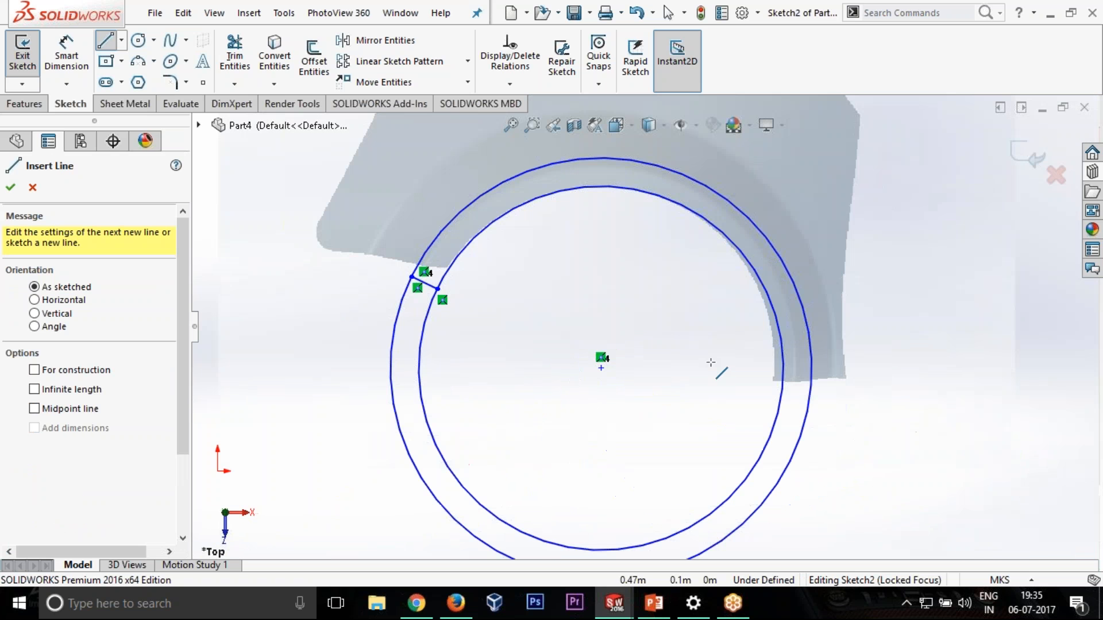
left_click(783, 381)
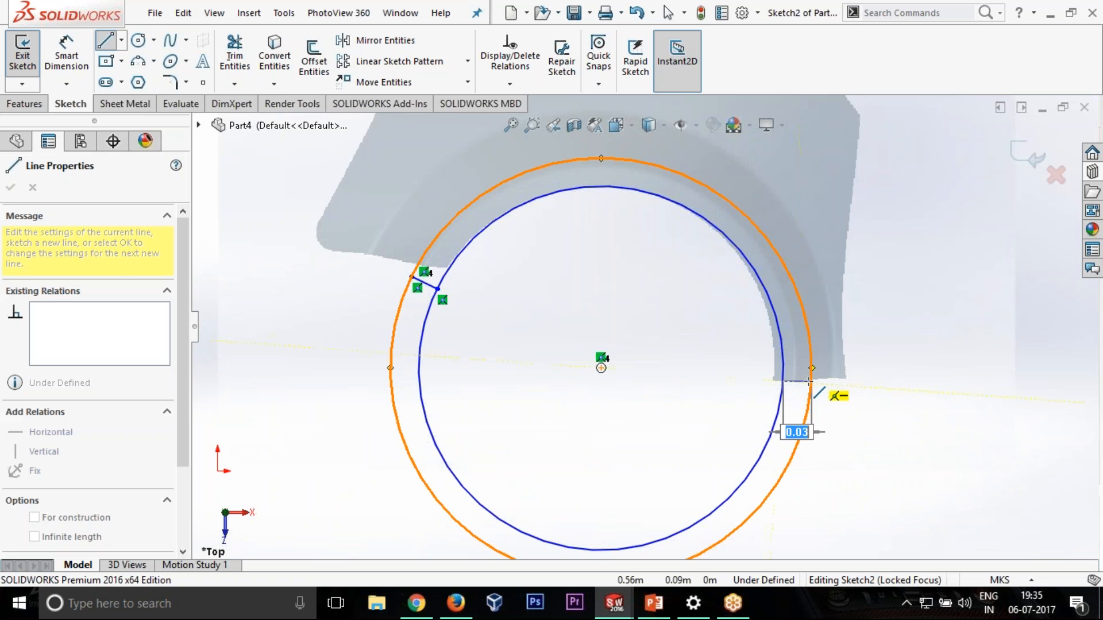
left_click(811, 381)
double_click(849, 402)
- Trim the lower portions of both circles between the connecting lines, leaving a closed arch profile, and exit the sketch
scroll(976, 379, "up", 2)
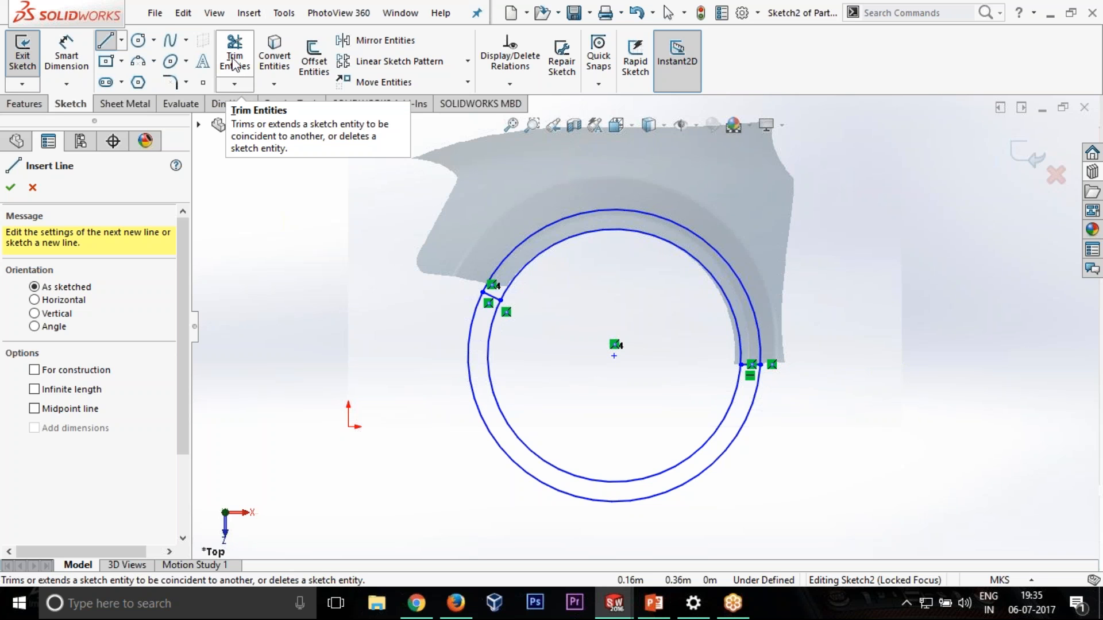
left_click(235, 64)
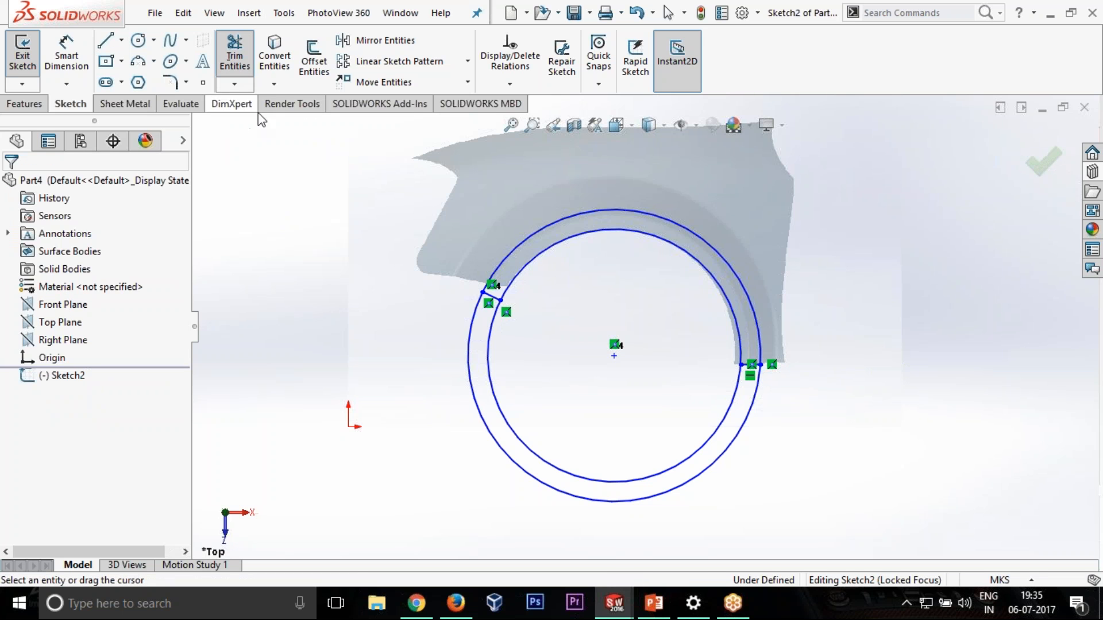
left_click_drag(409, 326, 528, 347)
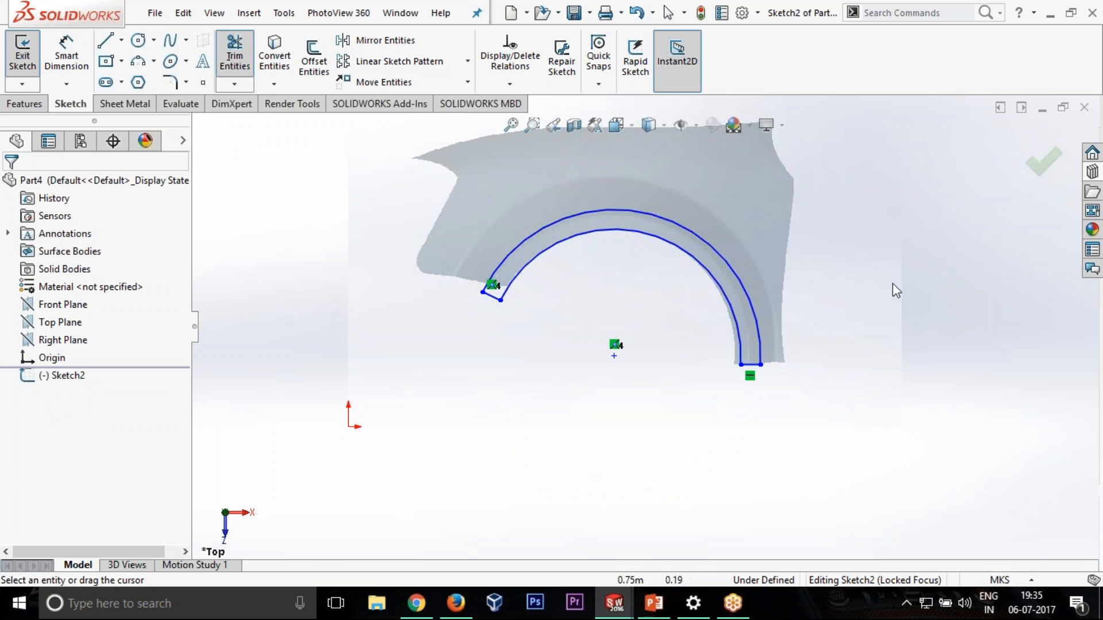
left_click(1061, 175)
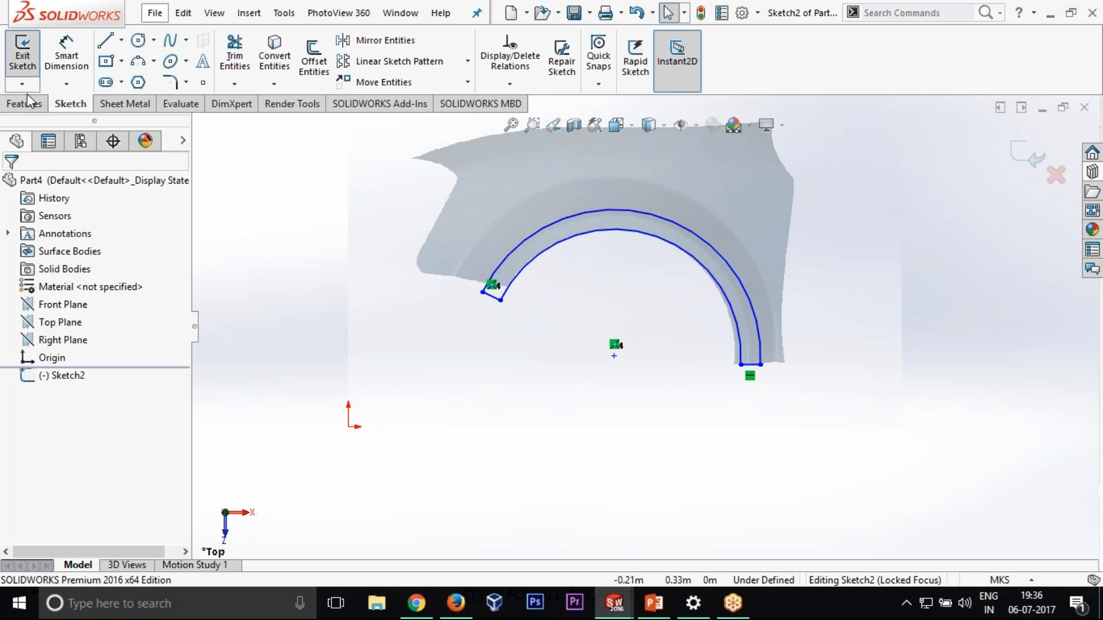
left_click(1044, 150)
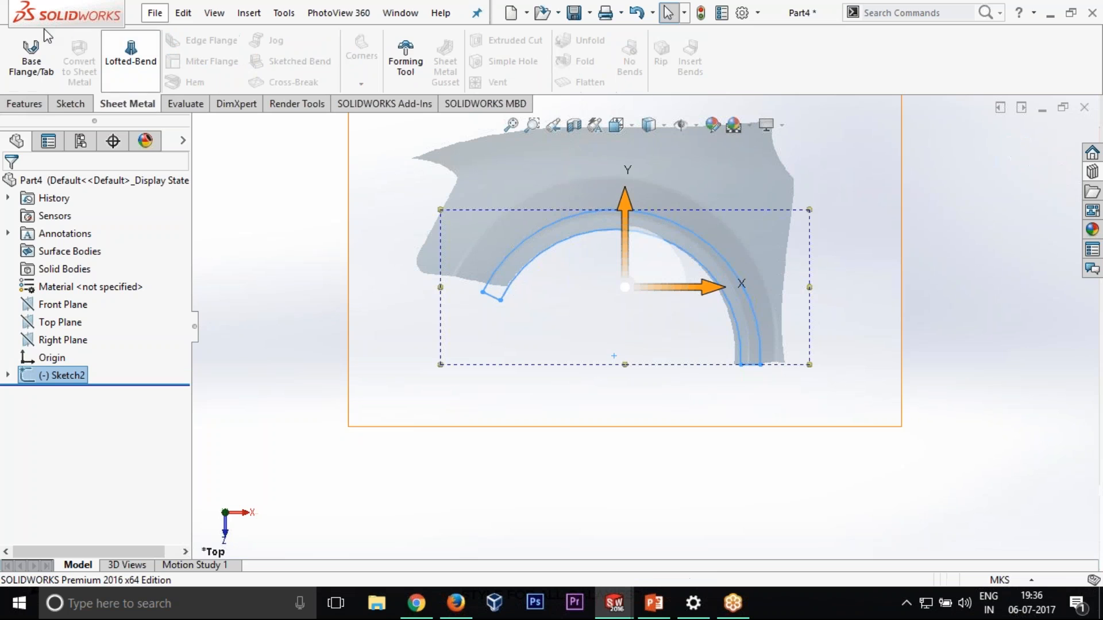
left_click(23, 105)
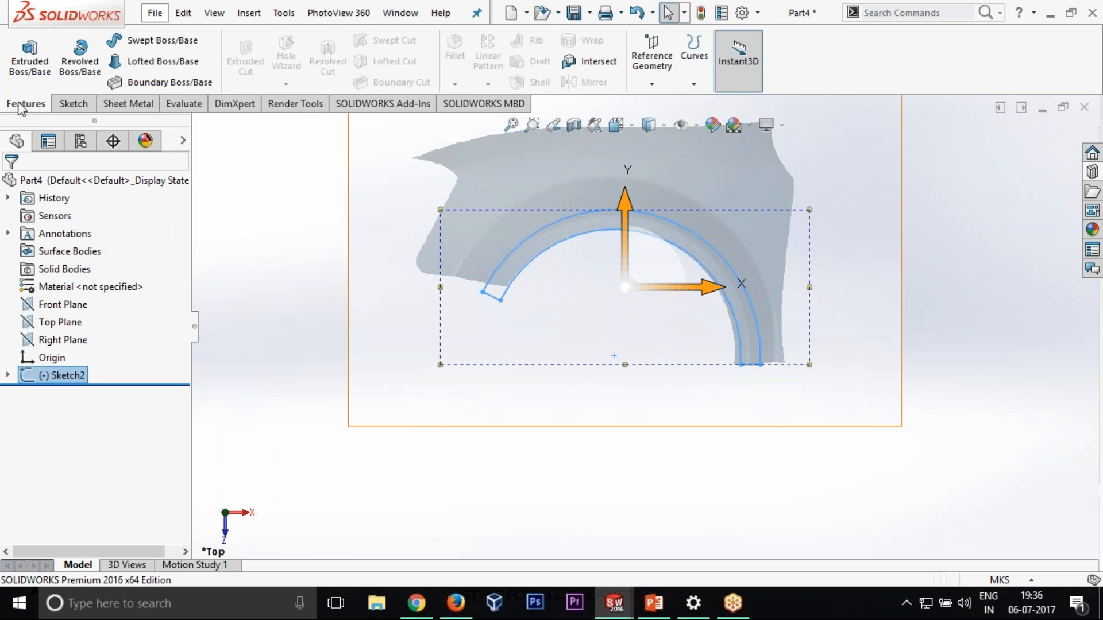
left_click(37, 60)
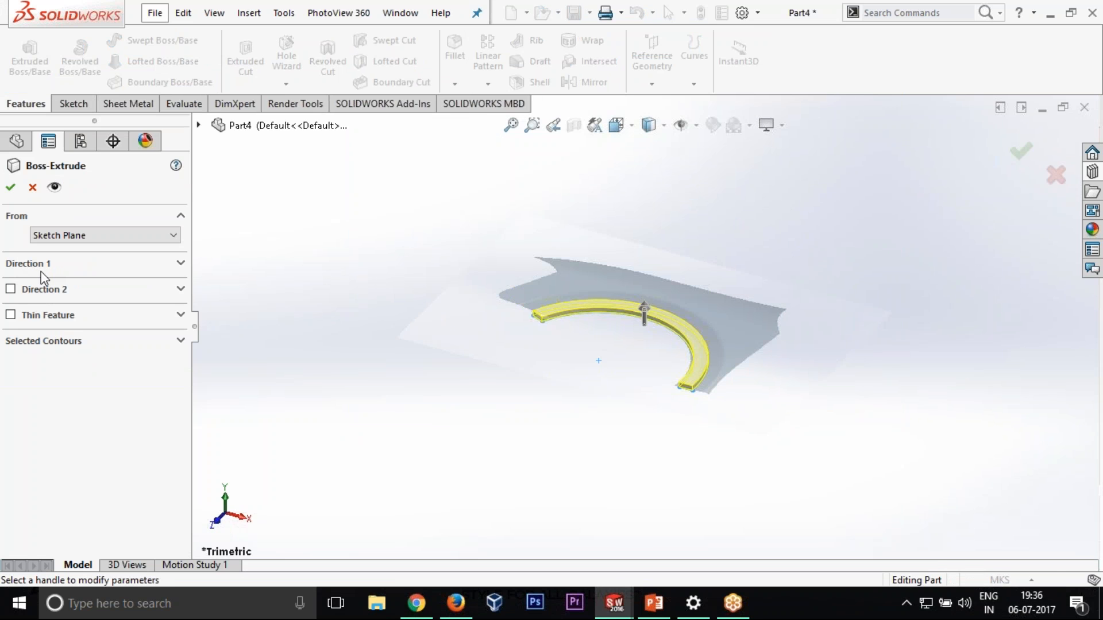
left_click(190, 262)
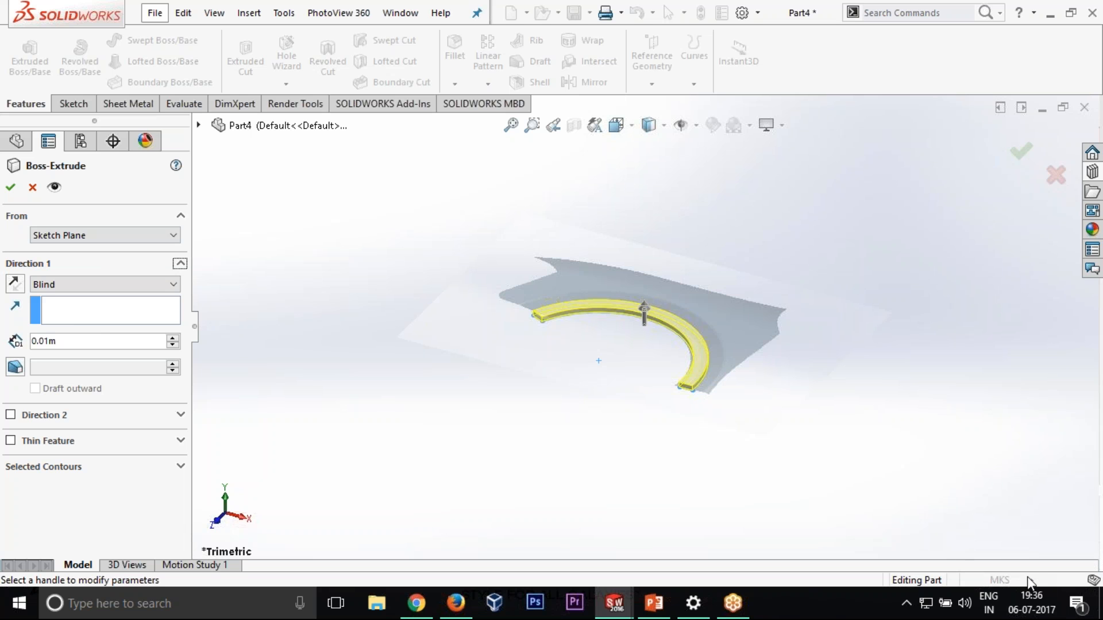
left_click(1057, 176)
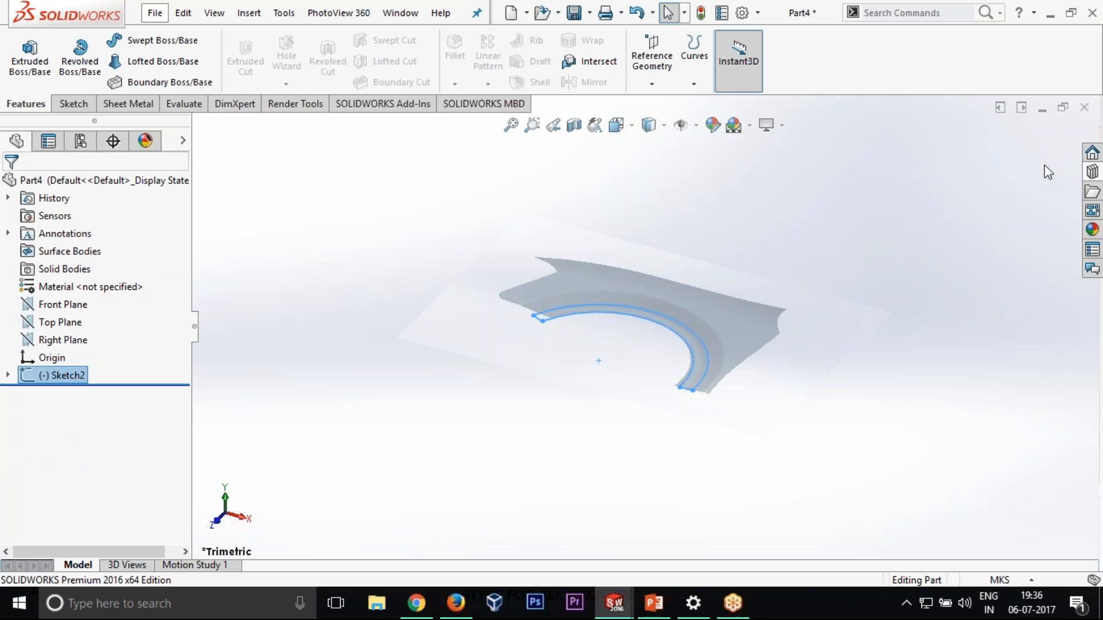
- Switch the document units to MMGS and extrude the closed wheel arch contour to a blind depth of 0.1 mm
left_click(998, 580)
left_click(999, 512)
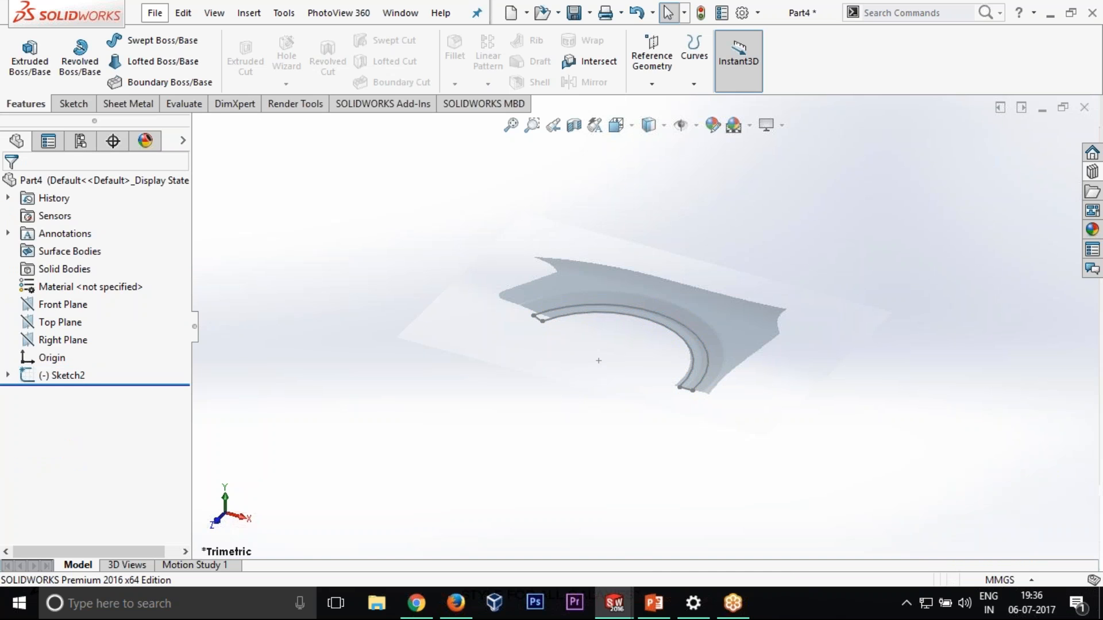
left_click(23, 73)
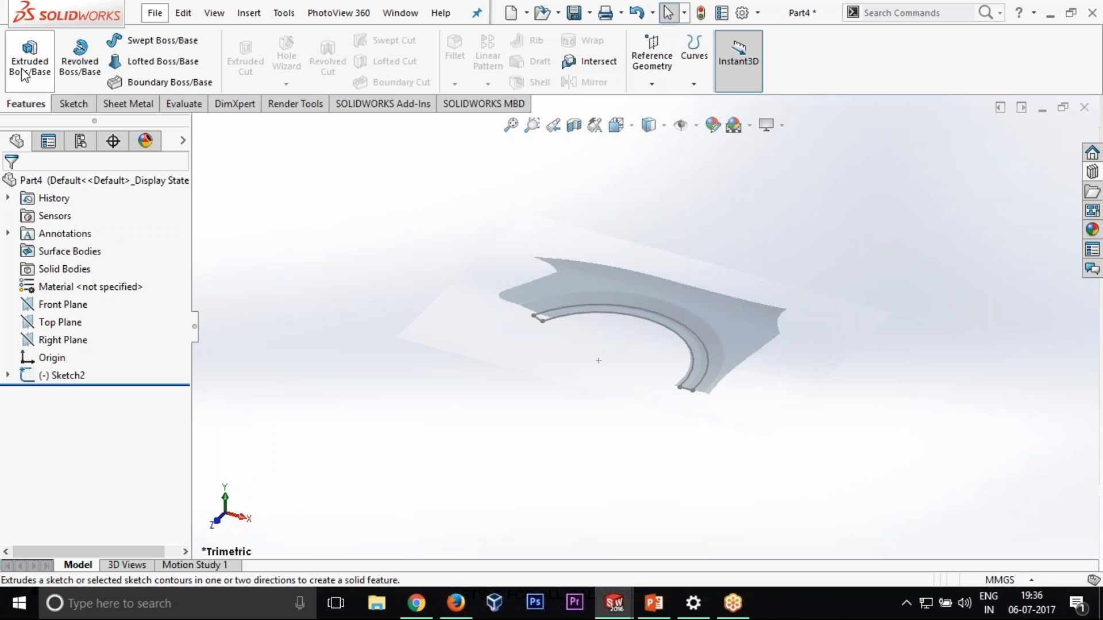
left_click(700, 348)
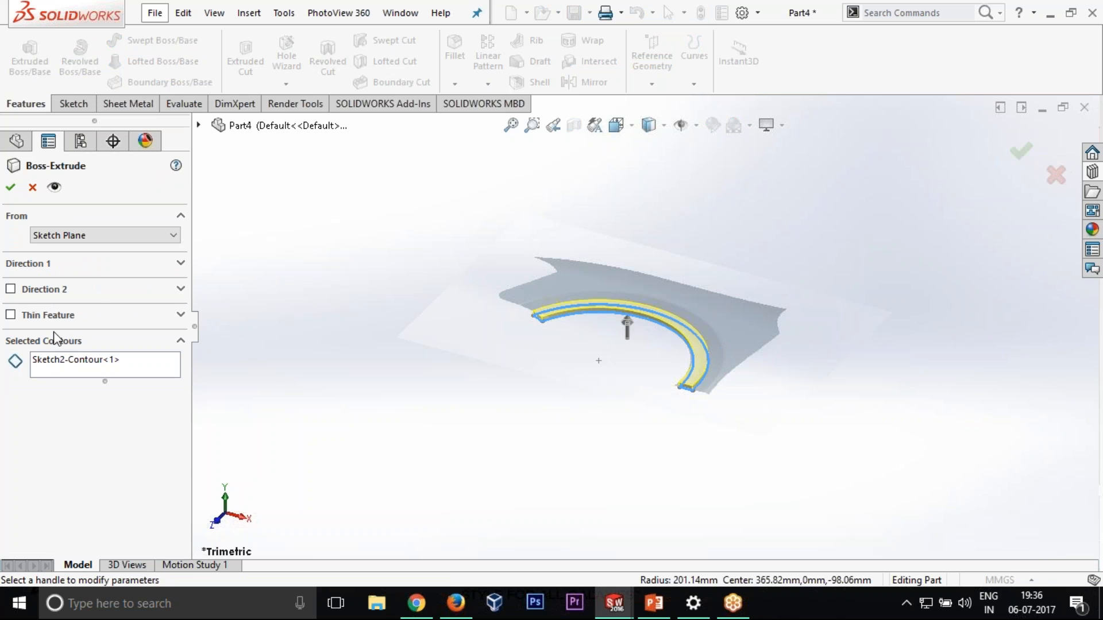
left_click(81, 265)
double_click(83, 342)
type("0.1")
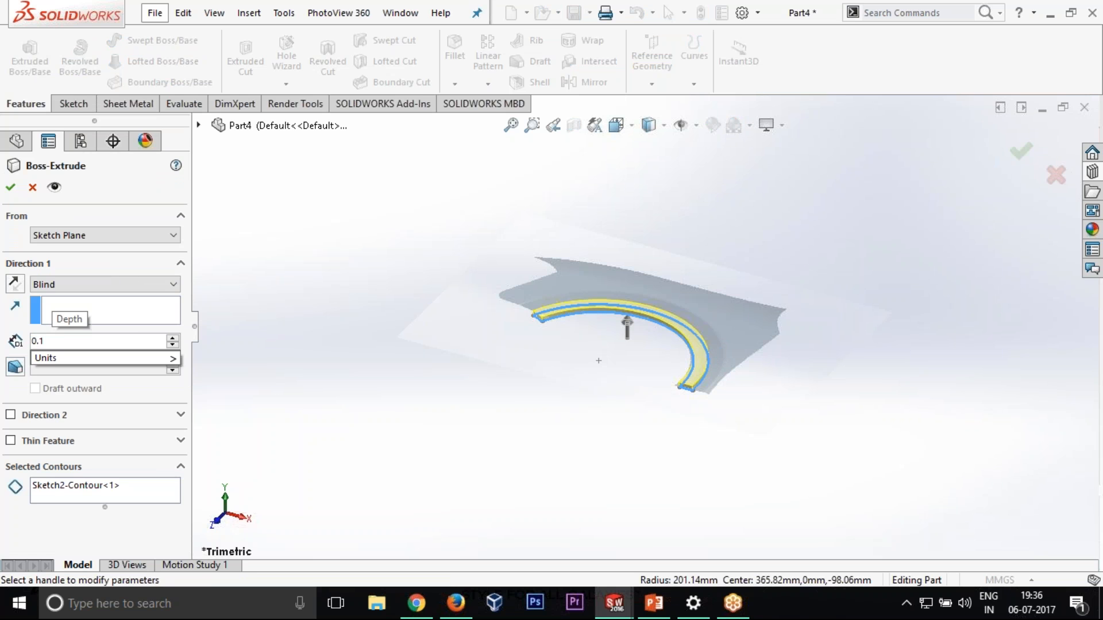
key("Return")
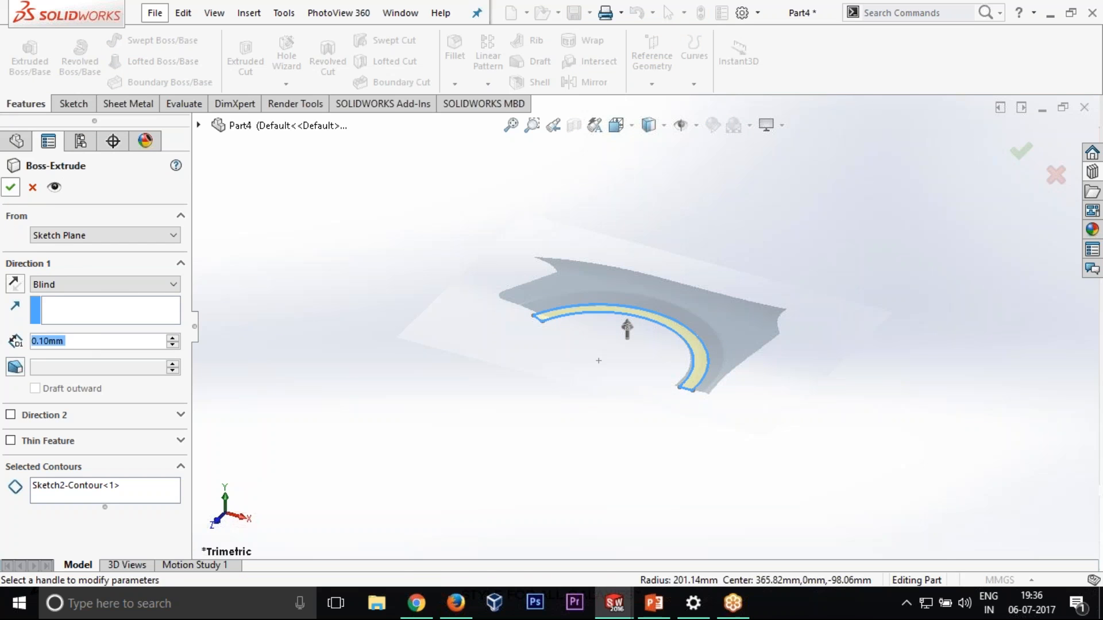
left_click(10, 187)
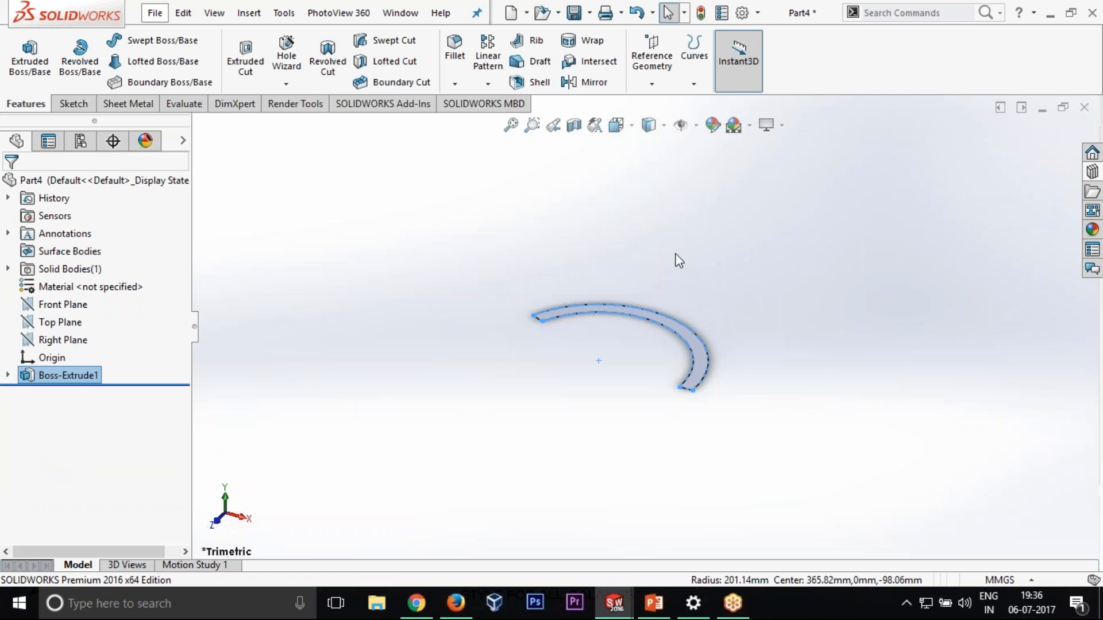
- Start a reference plane parallel to the Top Plane with an offset of 35 mm
middle_click_drag(690, 260, 707, 469)
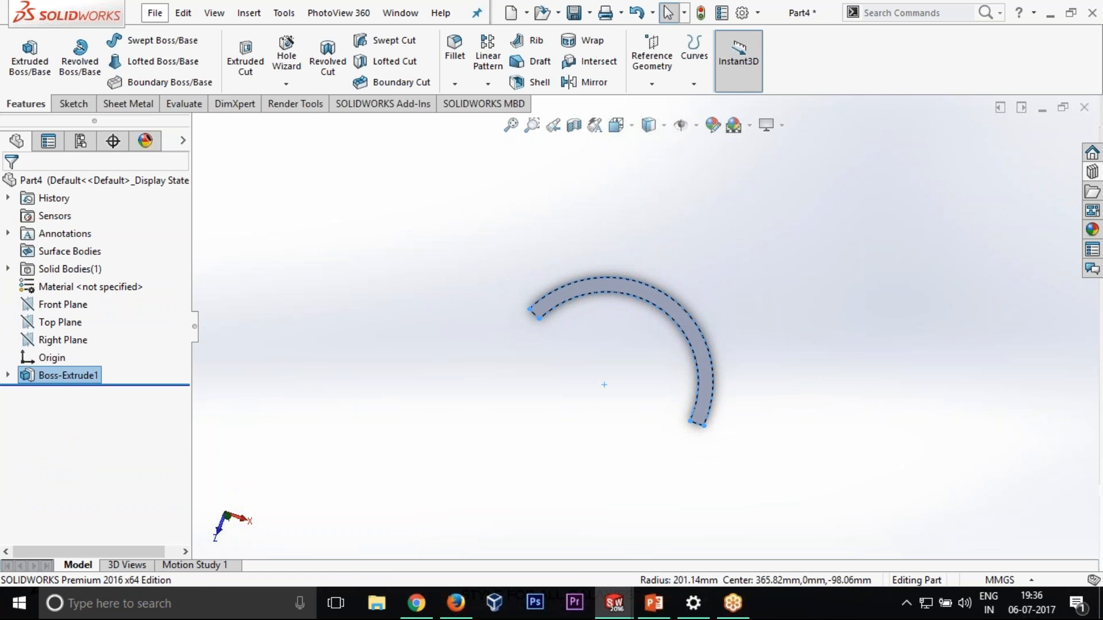
right_click(37, 378)
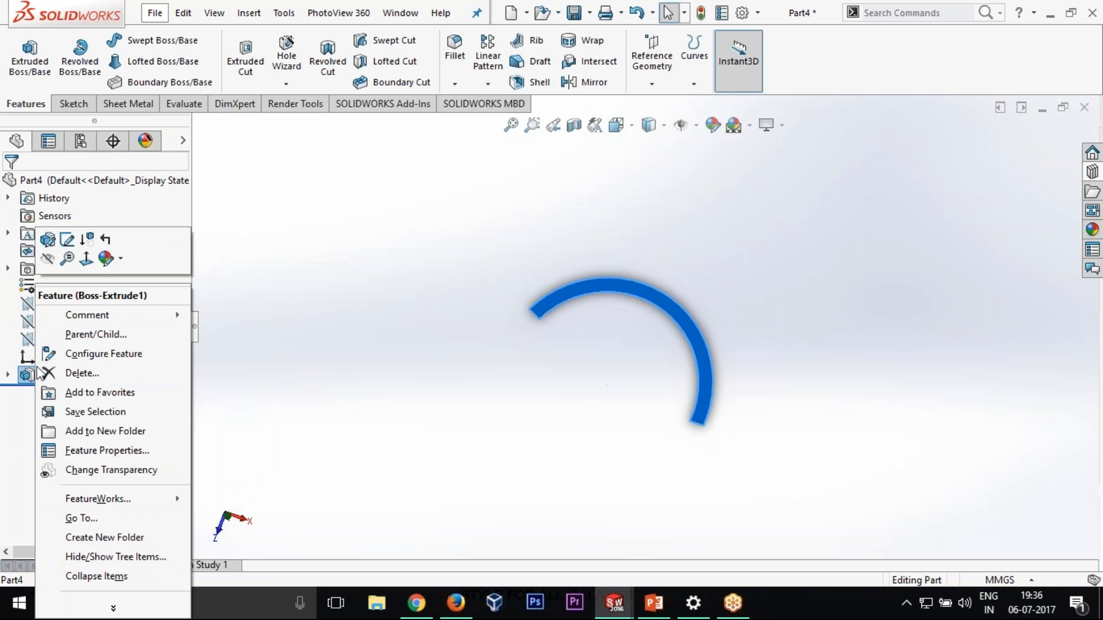
left_click(85, 259)
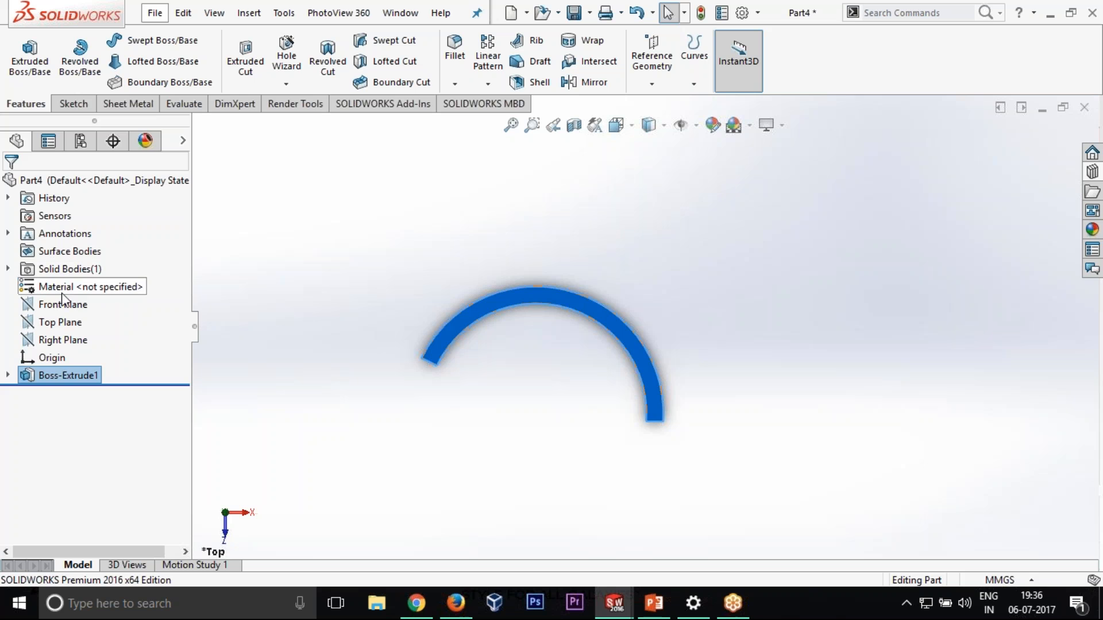
left_click(64, 323)
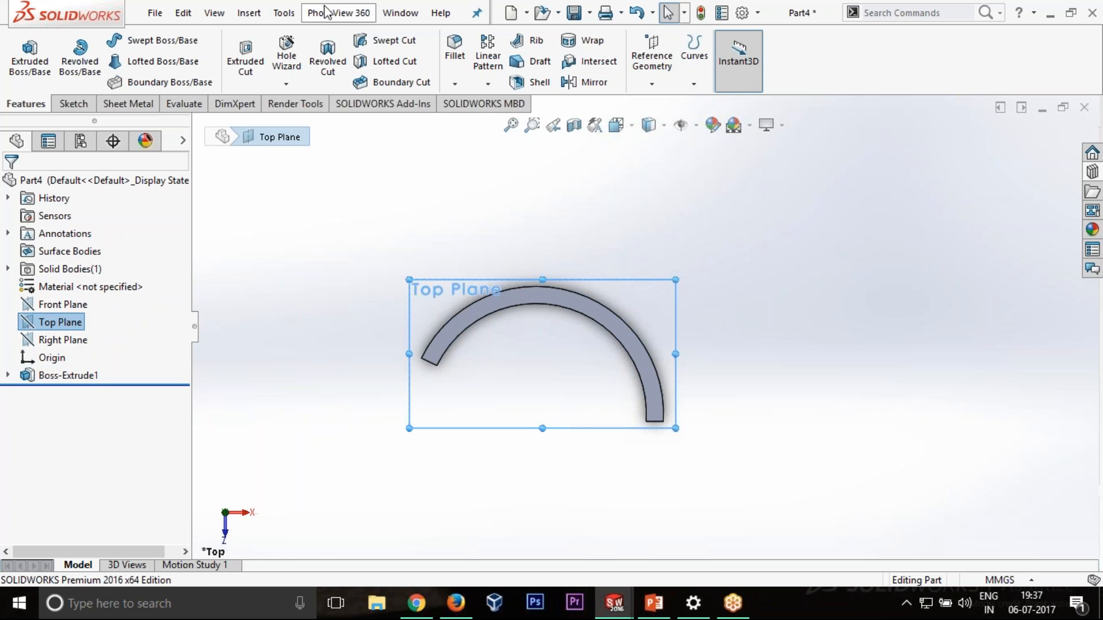
left_click(247, 13)
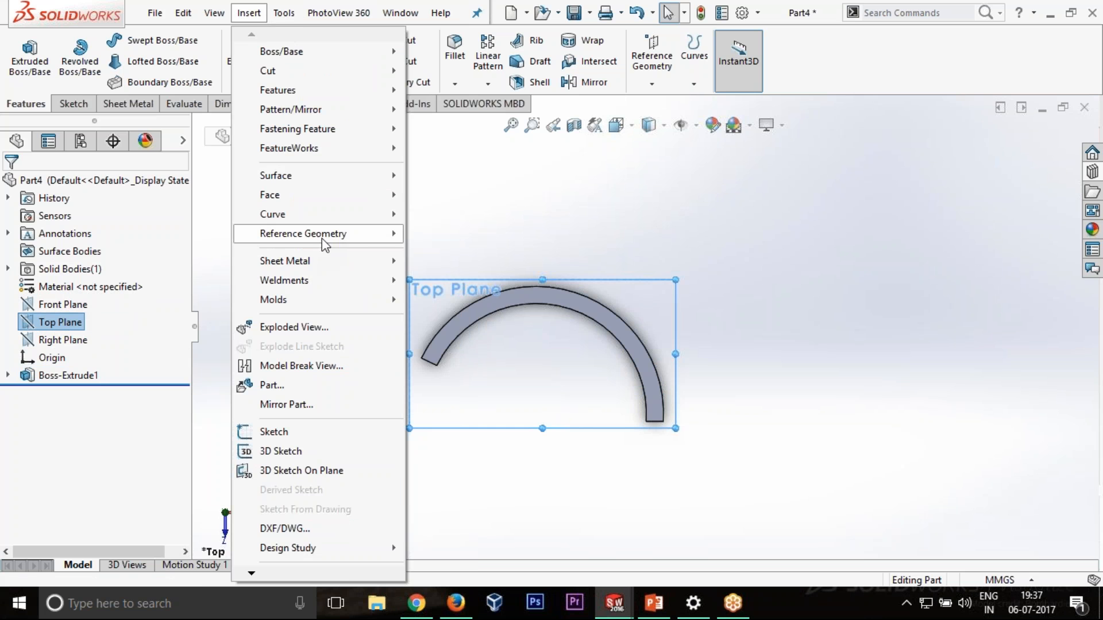
mouse_move(326, 237)
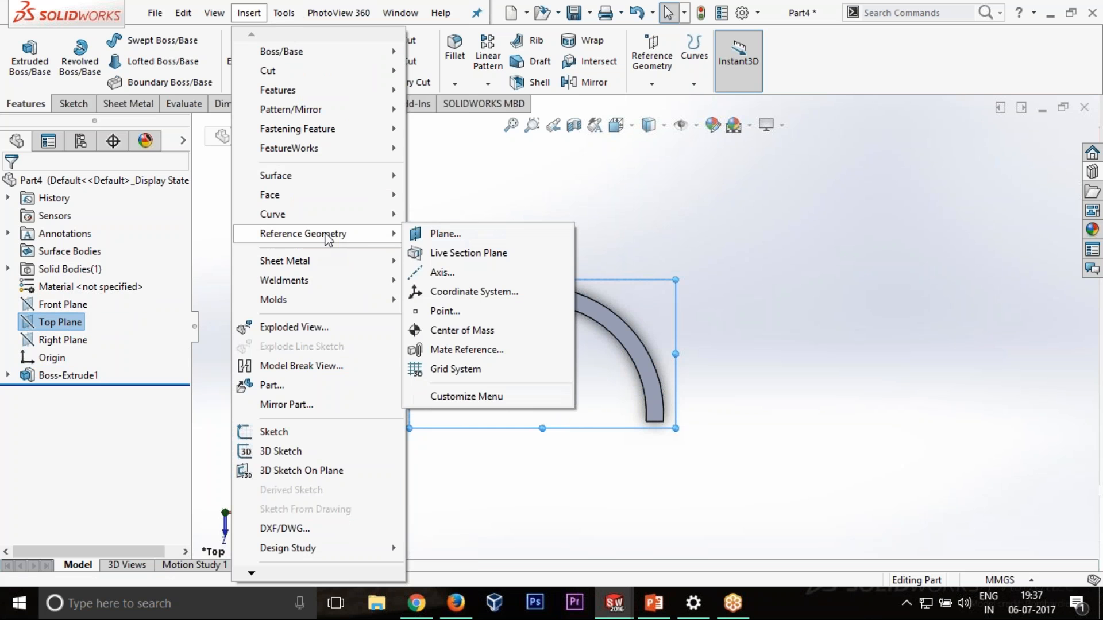
left_click(441, 233)
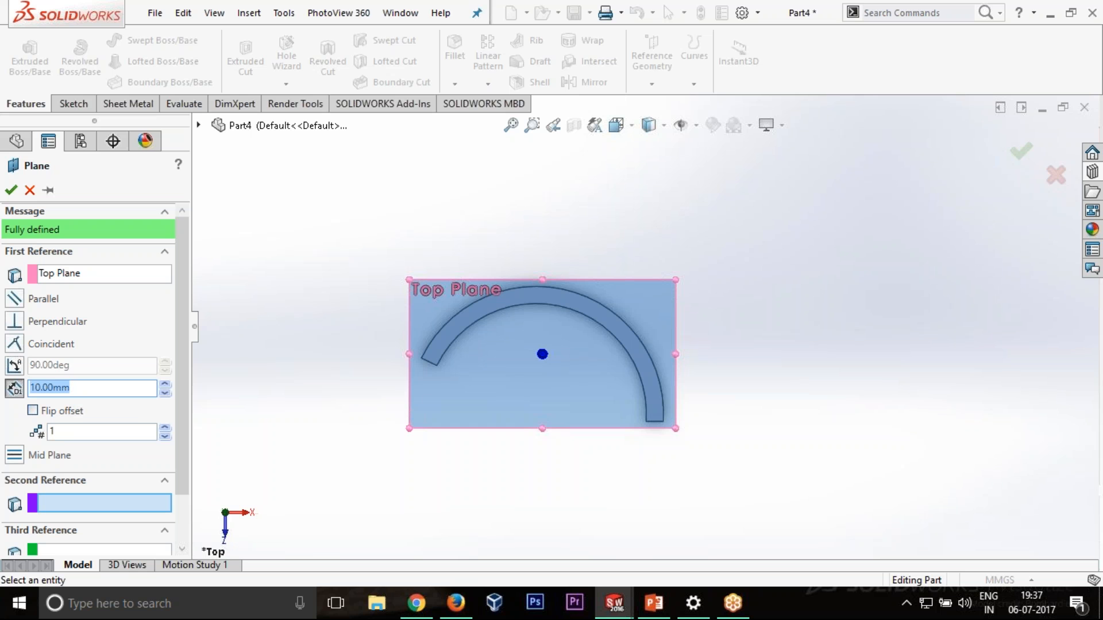
type("5")
key("Return")
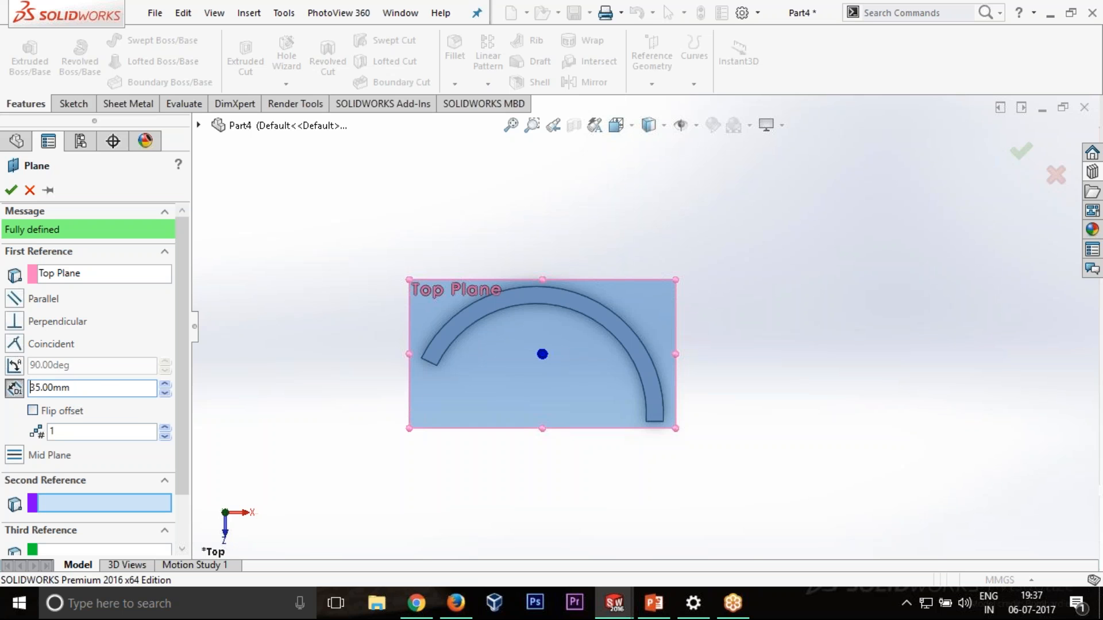
- Flip the new plane's offset to the opposite side of the Top Plane
middle_click_drag(908, 374, 862, 416)
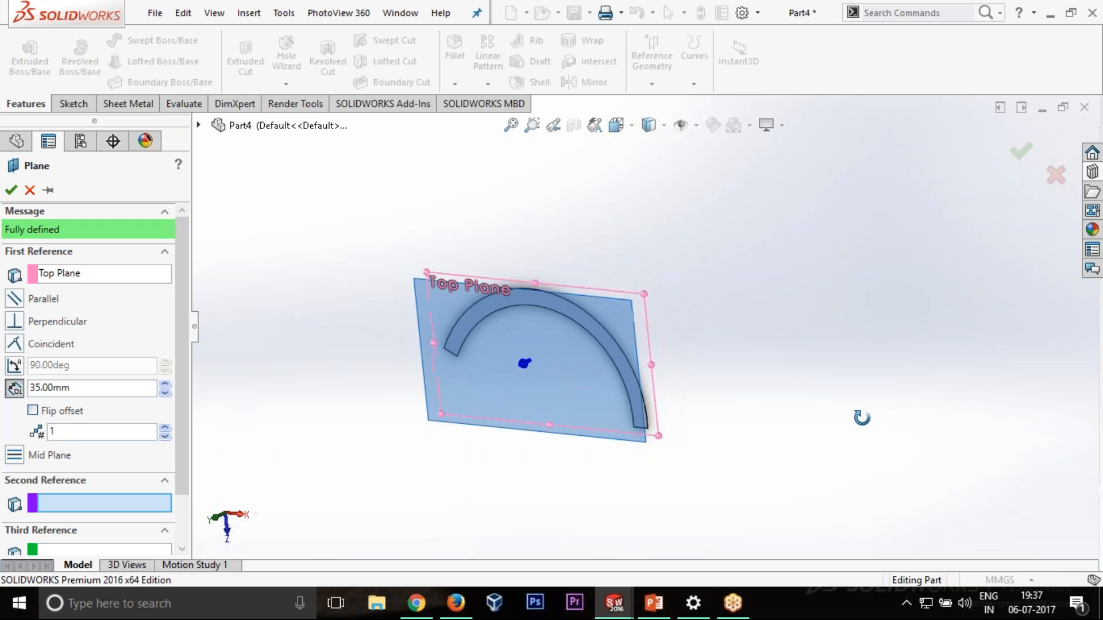
right_click(863, 418)
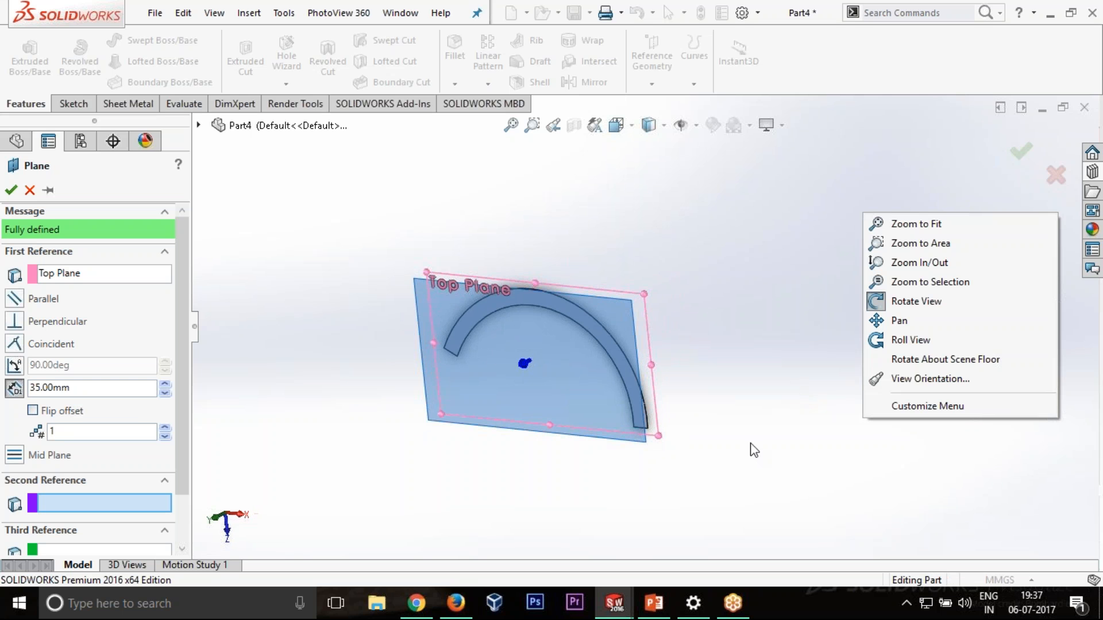
left_click(839, 374)
middle_click_drag(839, 375, 786, 404)
scroll(739, 403, "down", 1)
scroll(511, 316, "down", 2)
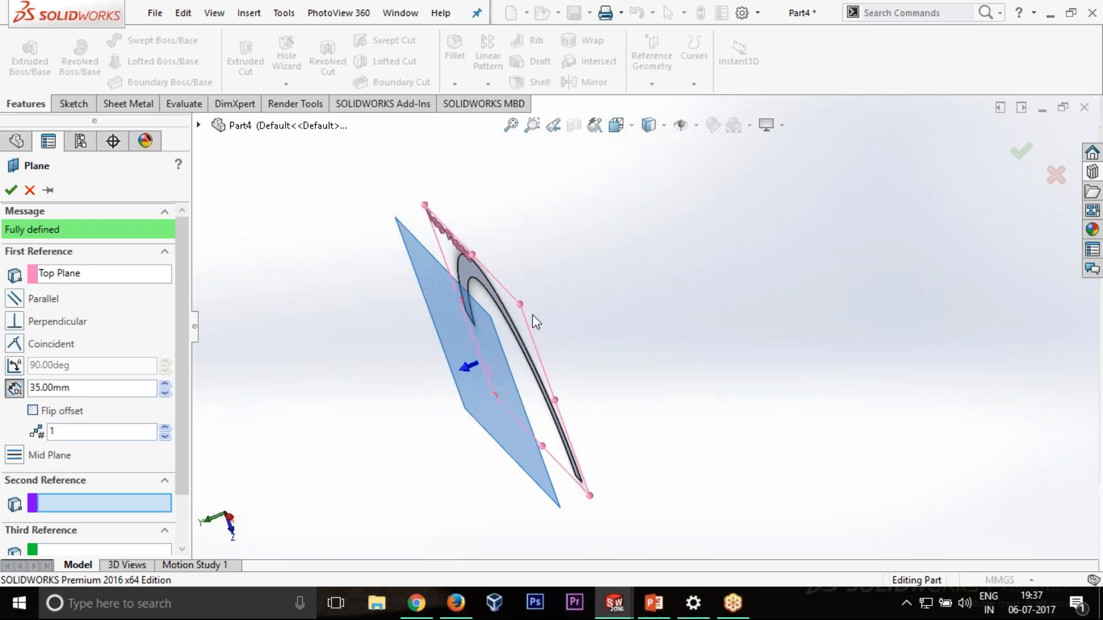
left_click(42, 414)
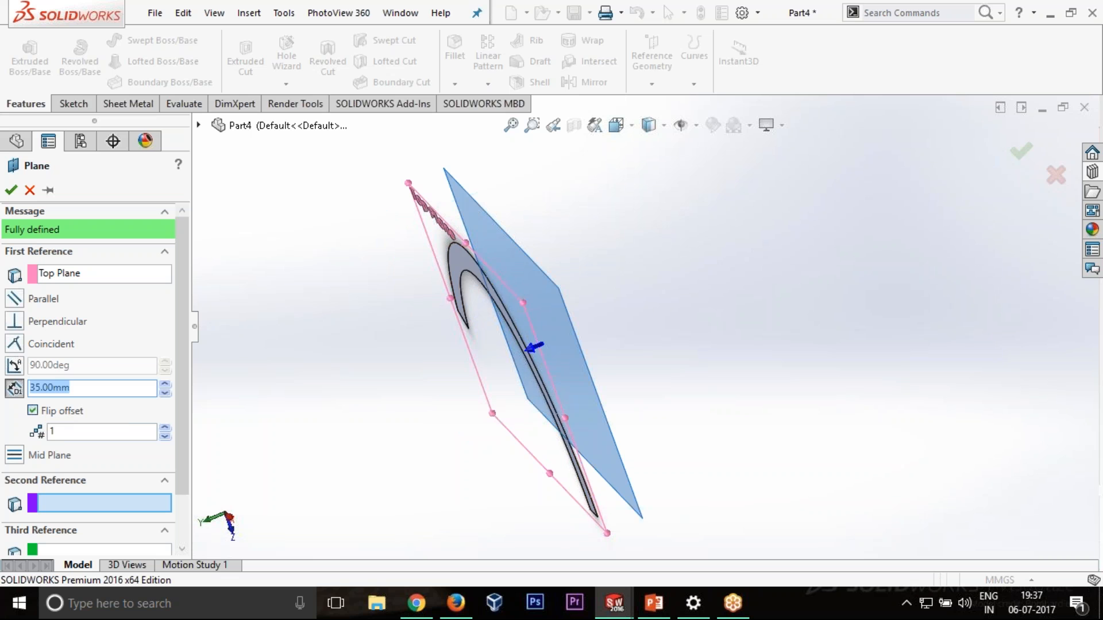
mouse_move(727, 343)
middle_mouse_down()
mouse_move(764, 281)
mouse_move(760, 251)
mouse_move(729, 343)
mouse_move(763, 305)
mouse_move(747, 283)
middle_mouse_up()
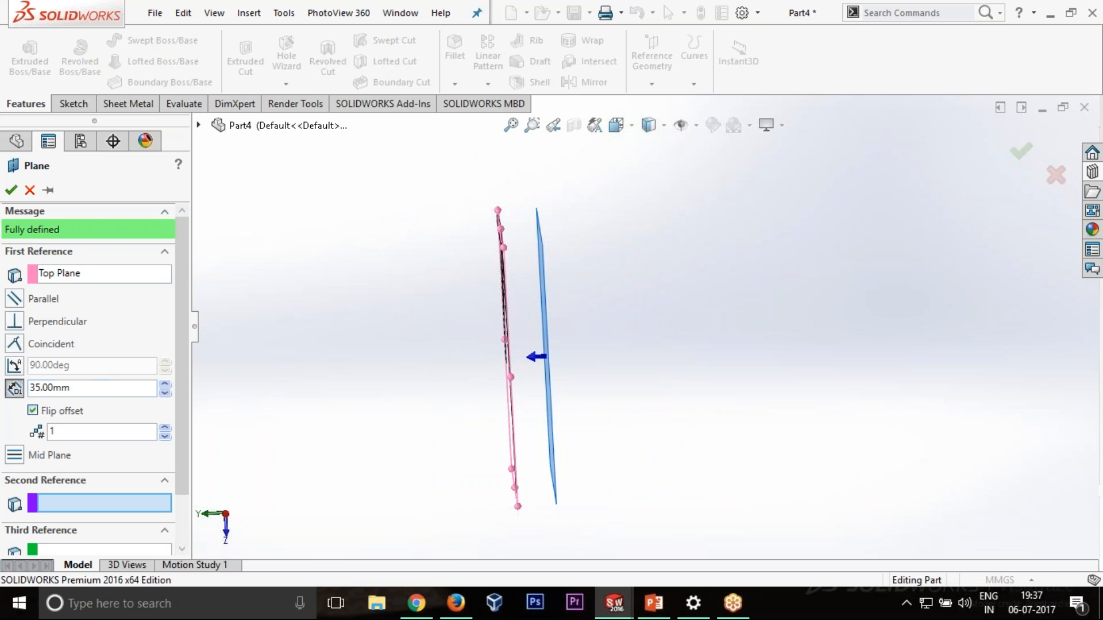
- Set the flipped plane's offset distance to 40 mm and create the plane
double_click(92, 387)
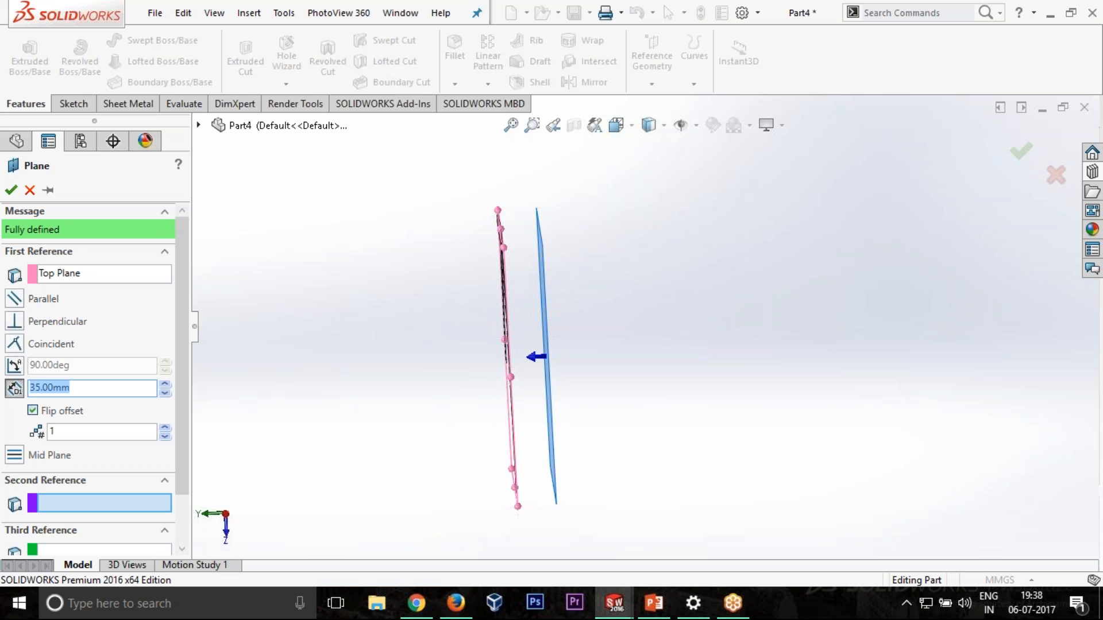
type("40")
key("Return")
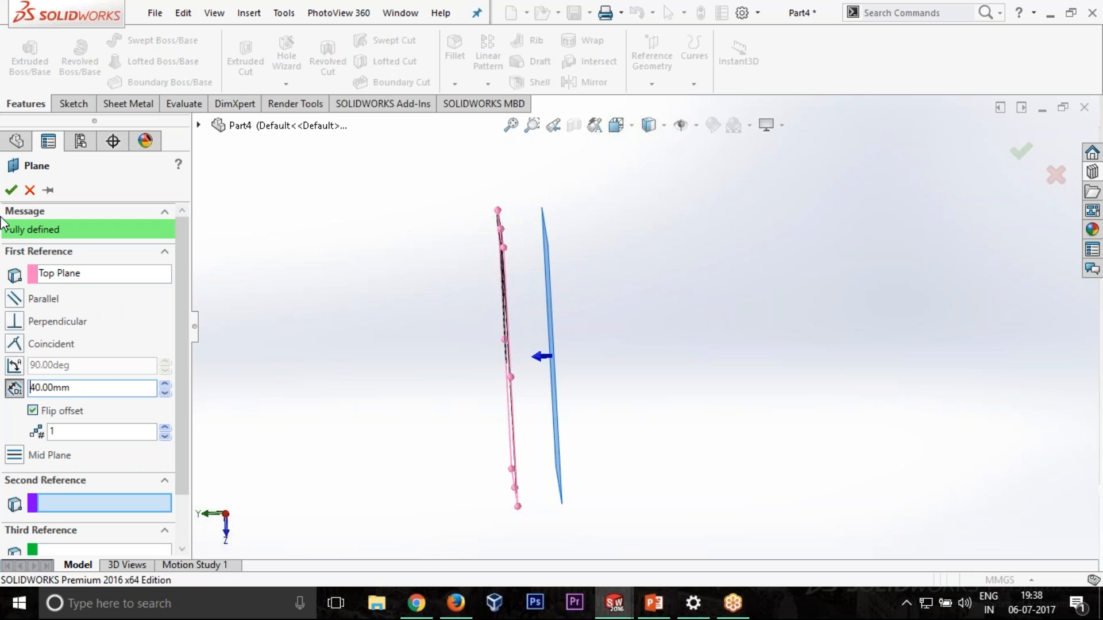
left_click(10, 190)
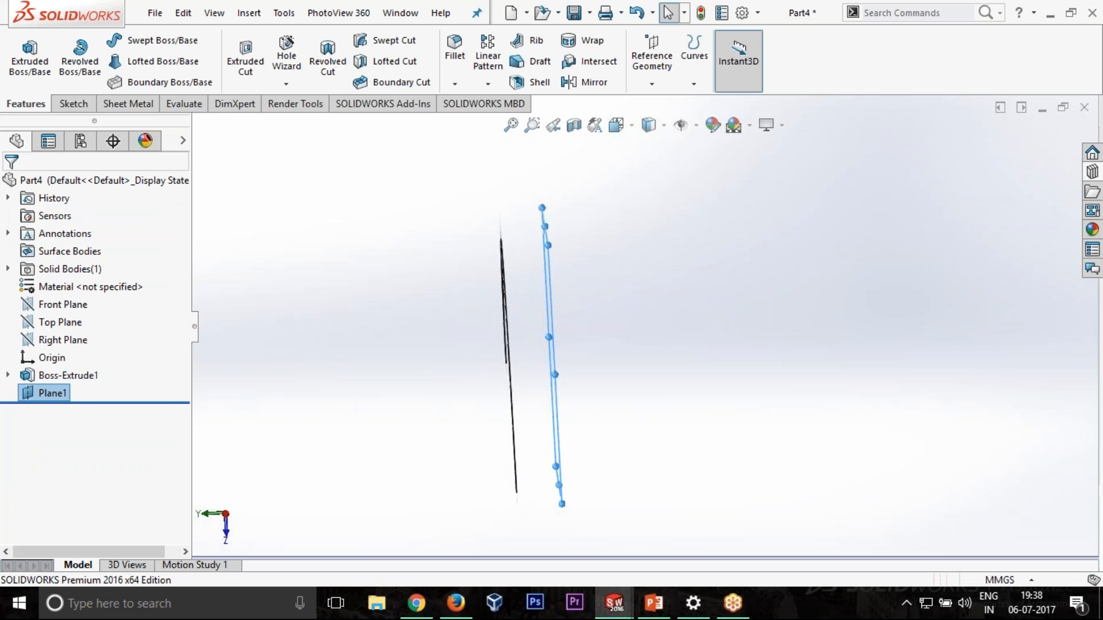
- Open a new sketch on the offset plane and view it face-on
left_click(733, 320)
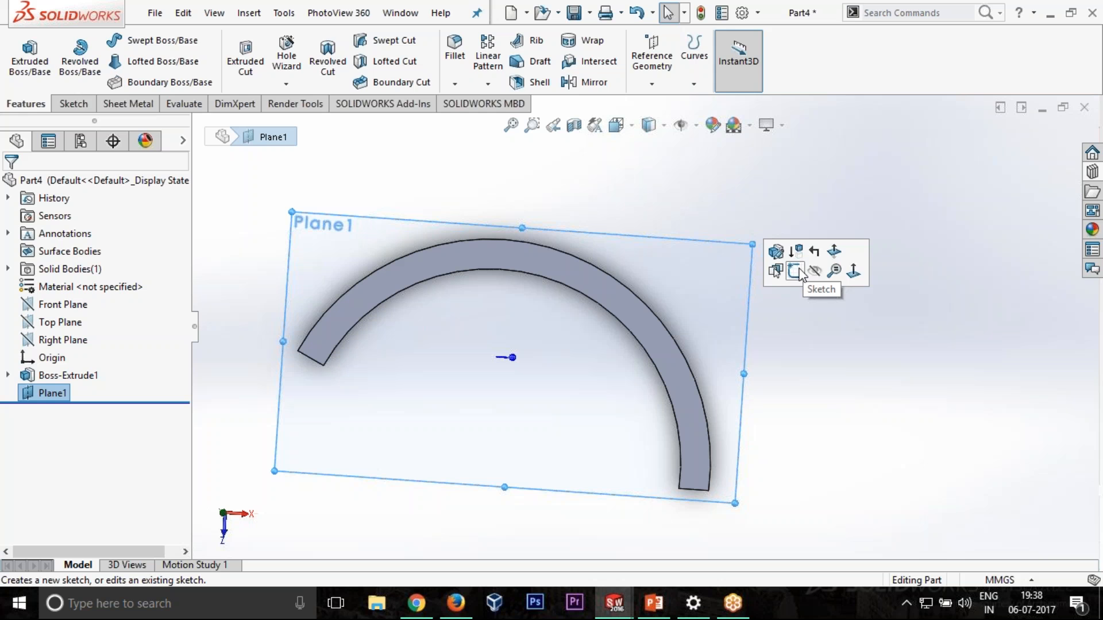
left_click(796, 272)
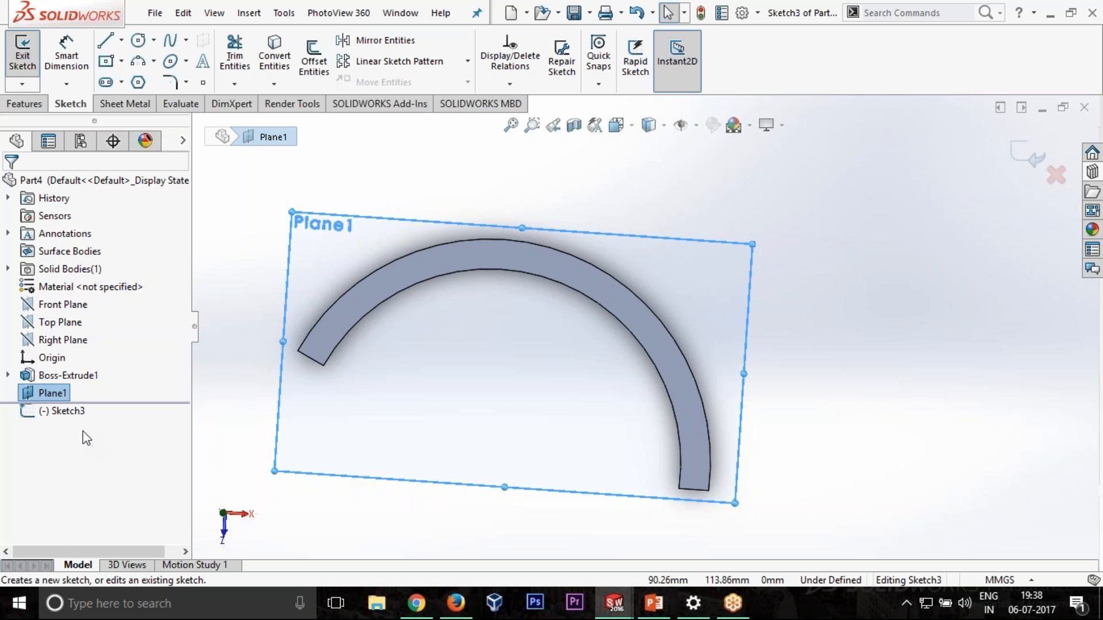
right_click(85, 409)
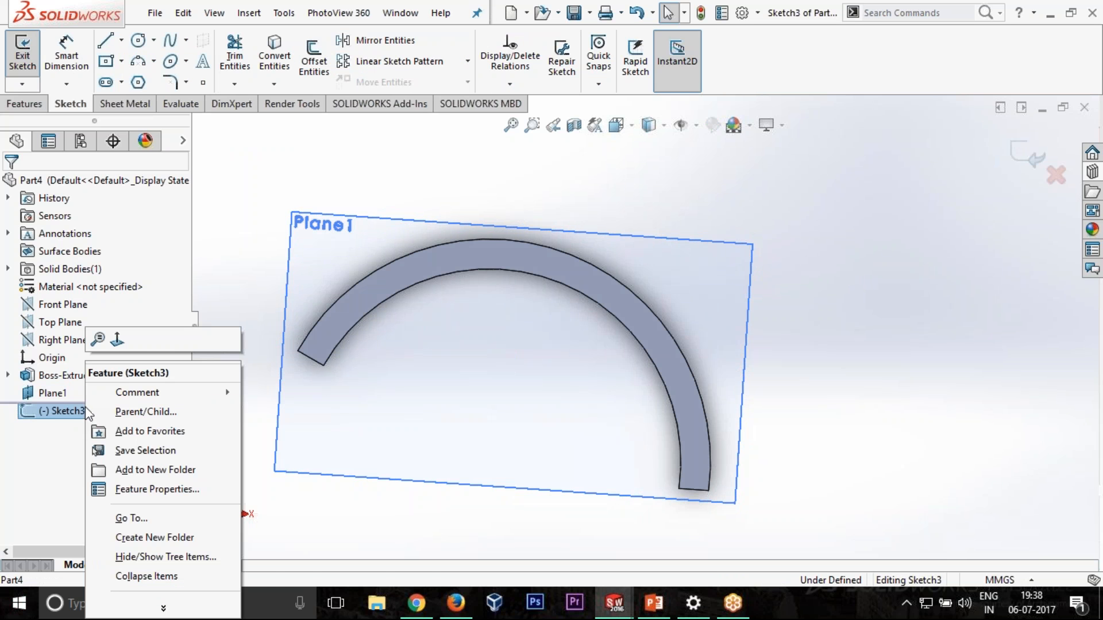
left_click(118, 340)
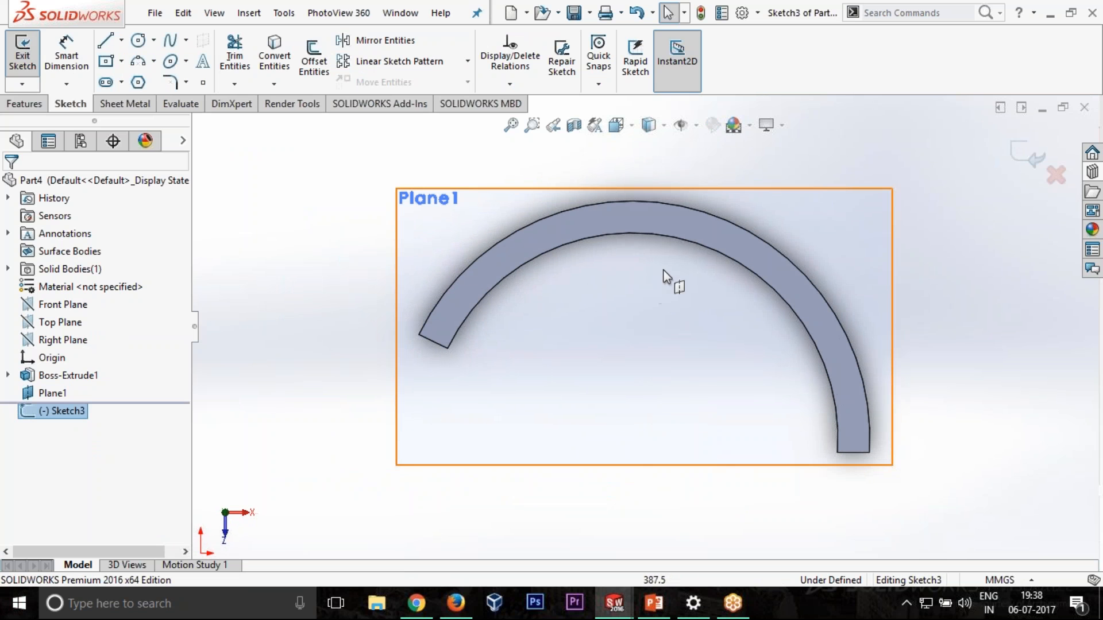
scroll(777, 206, "down", 1)
scroll(784, 224, "up", 1)
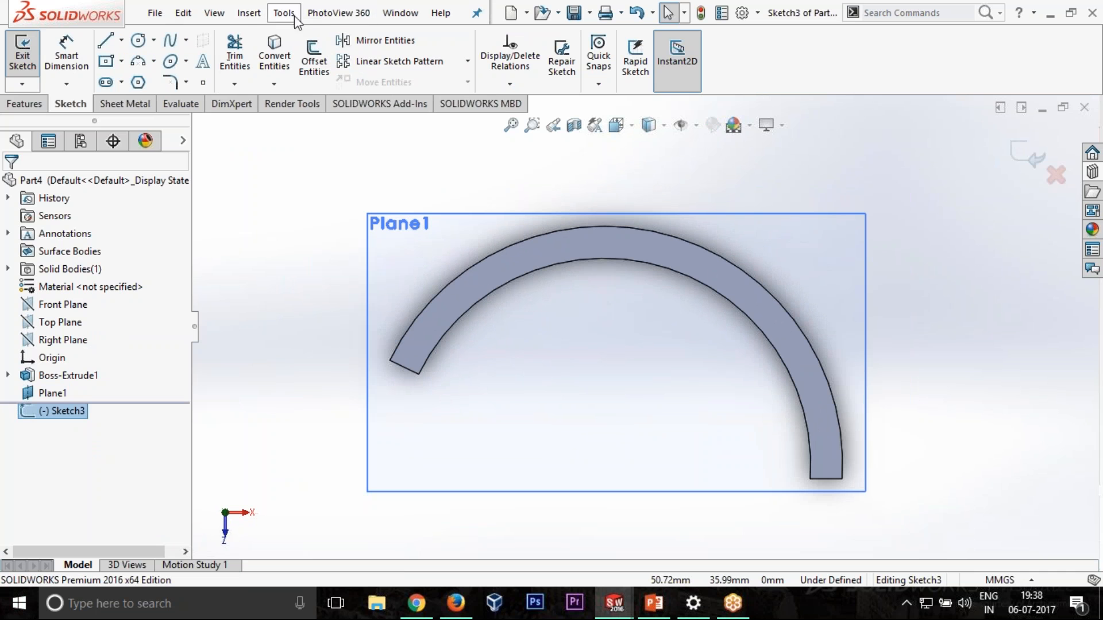
- Insert the fender image assign1 from the body in white assignment folder as a sketch picture on the offset plane
left_click(251, 15)
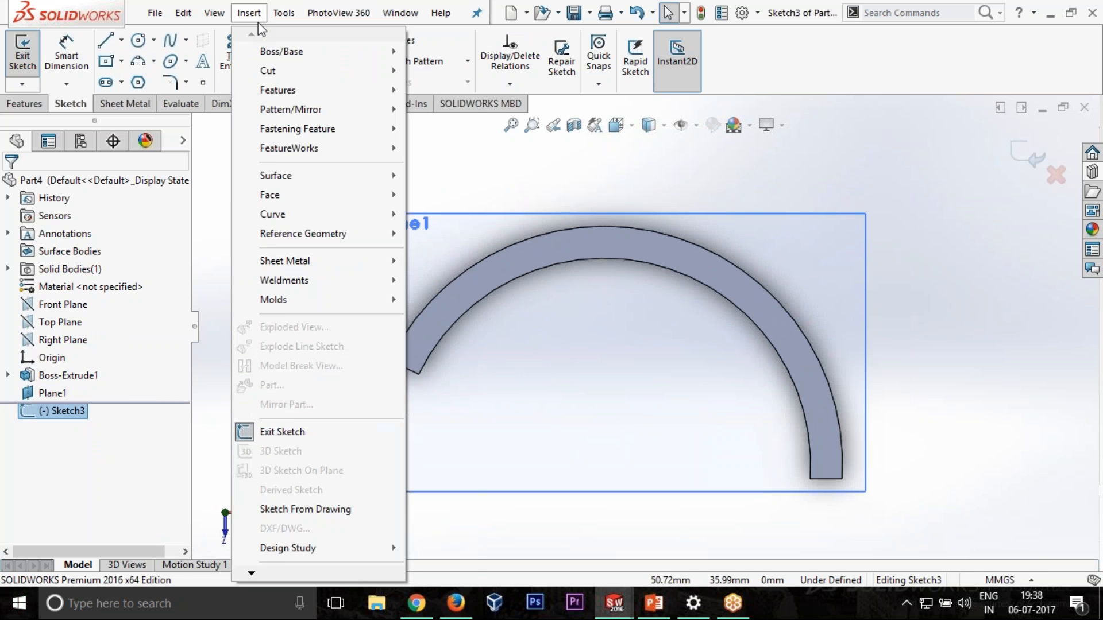
mouse_move(283, 13)
mouse_move(345, 451)
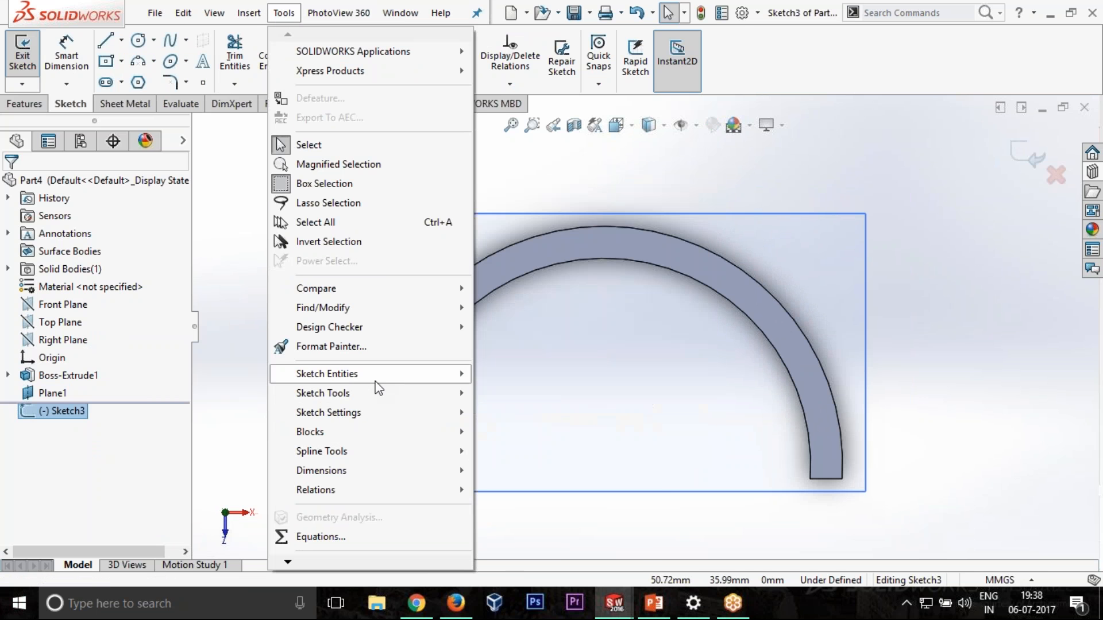
mouse_move(379, 374)
mouse_move(425, 395)
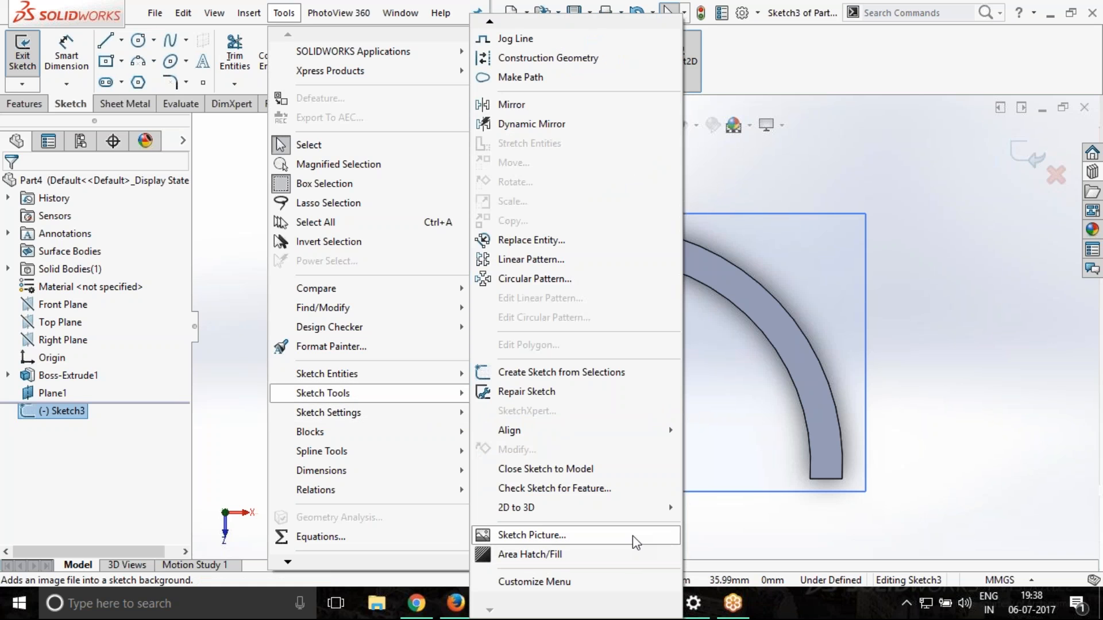
left_click(632, 536)
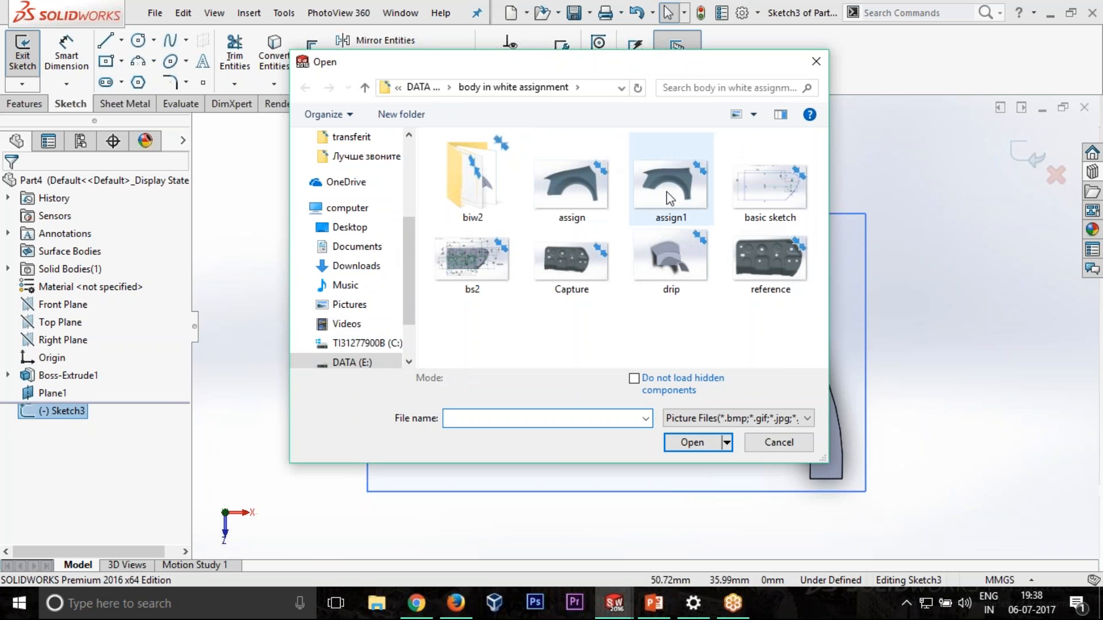
double_click(669, 185)
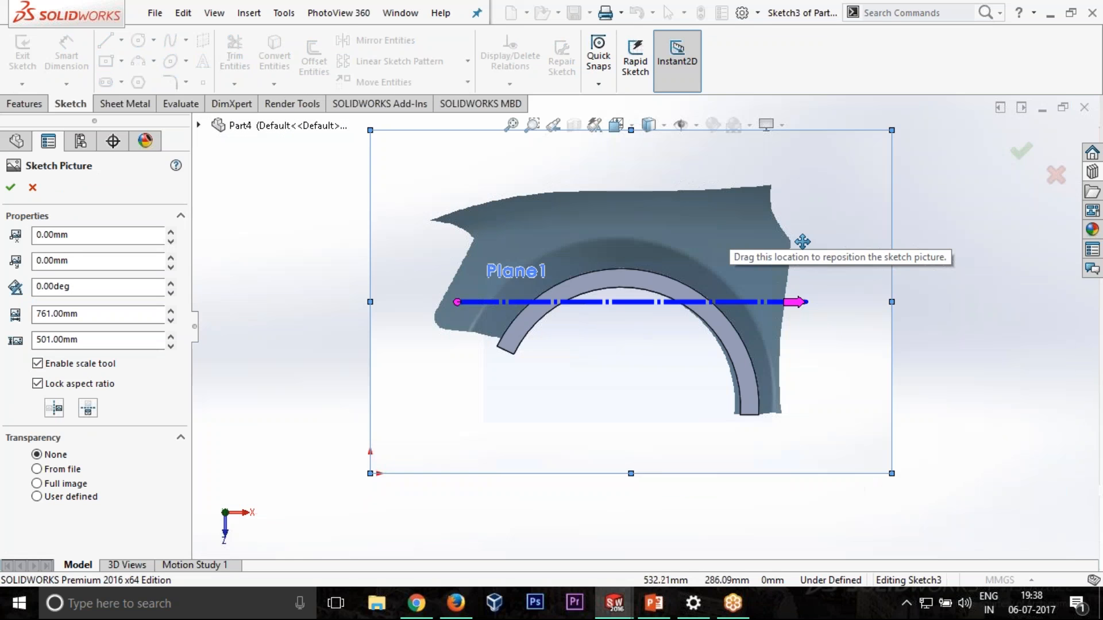
- Make the fender sketch picture see-through with full-image transparency of 0.60 and accept the picture settings
scroll(739, 225, "up", 1)
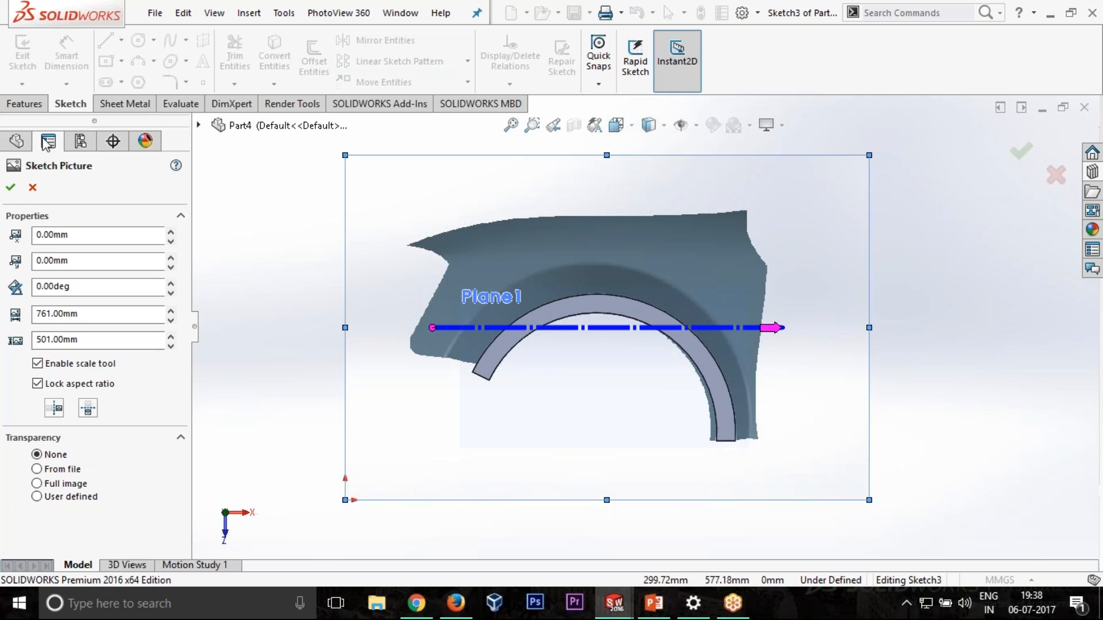
left_click(38, 483)
left_click(89, 536)
left_click(89, 537)
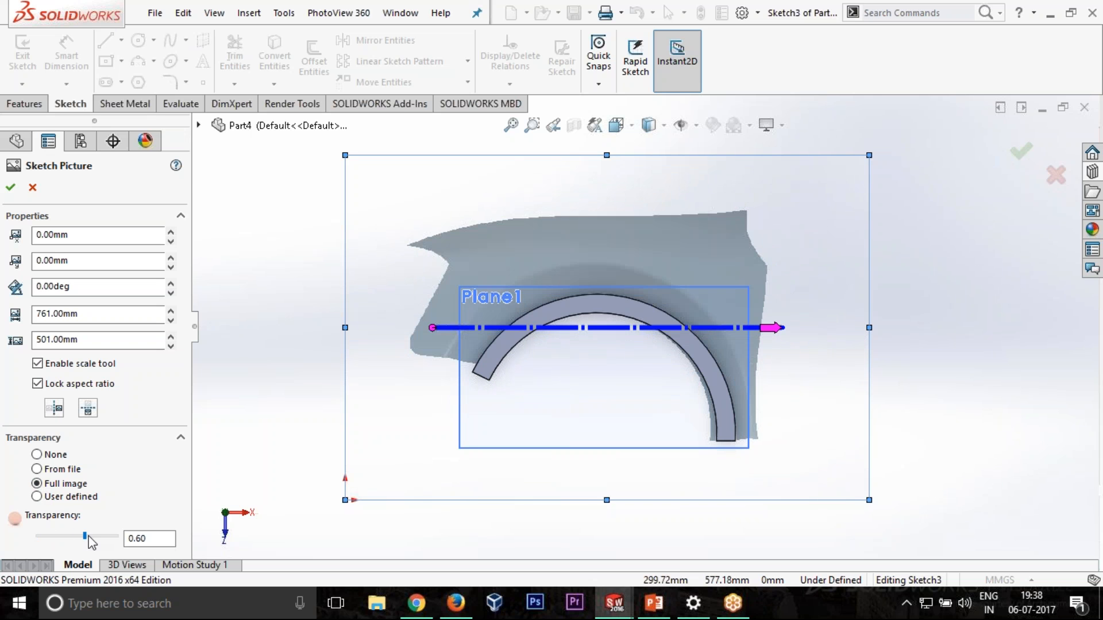
left_click(10, 187)
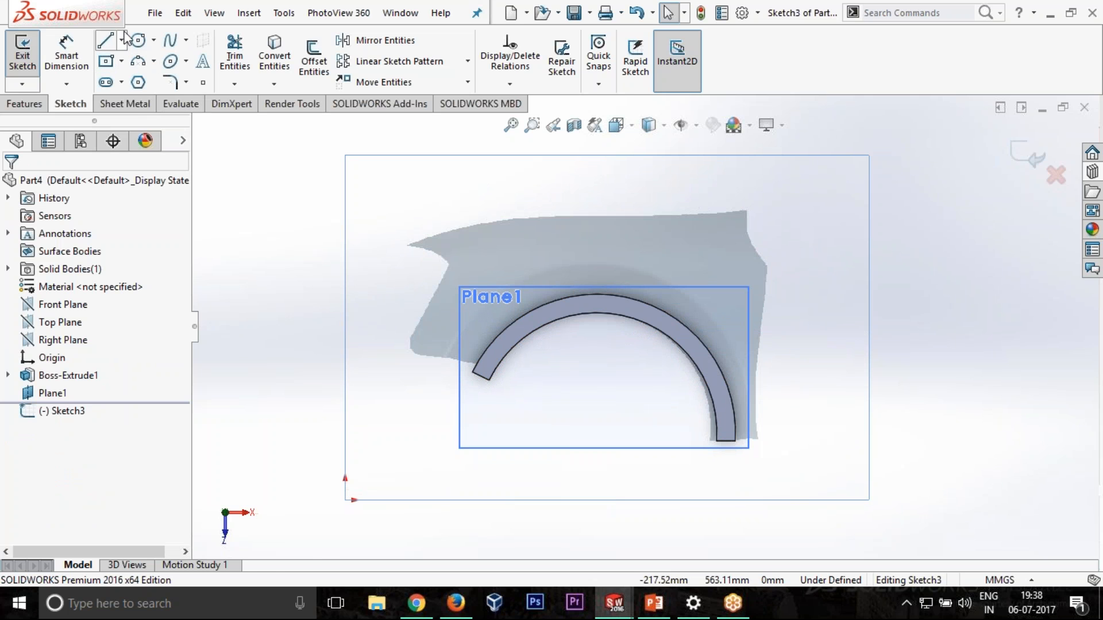
- Convert the wheel arch strip's inner curved edge into a sketch arc on the offset plane
left_click(652, 326)
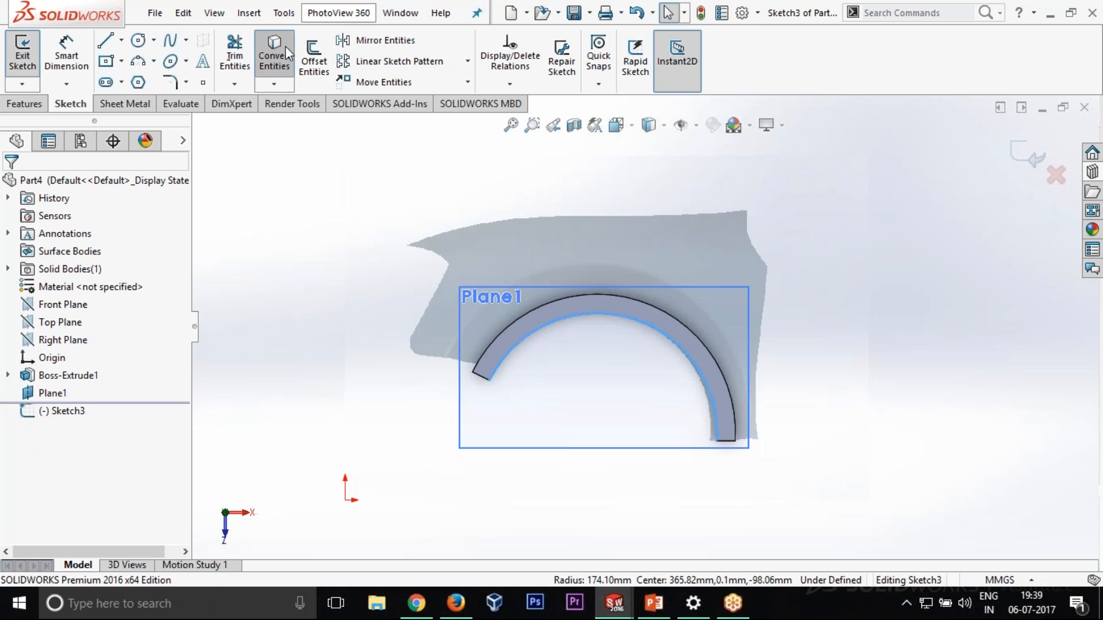
left_click(275, 58)
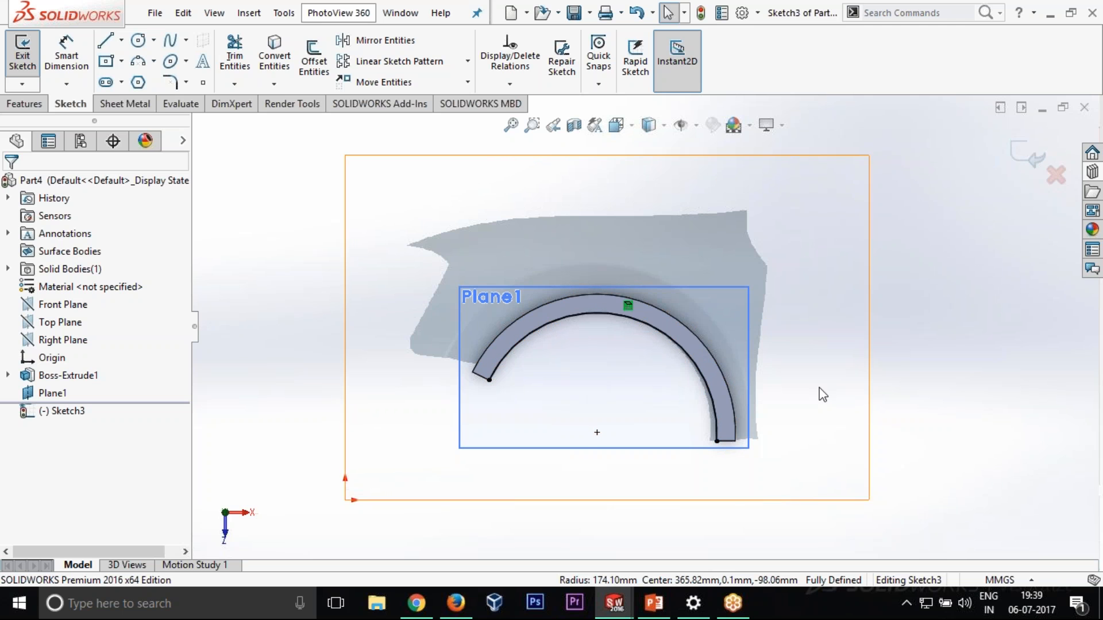
mouse_move(824, 393)
middle_mouse_down()
mouse_move(816, 377)
mouse_move(812, 389)
mouse_move(812, 344)
middle_mouse_up()
scroll(667, 359, "down", 5)
scroll(667, 360, "up", 5)
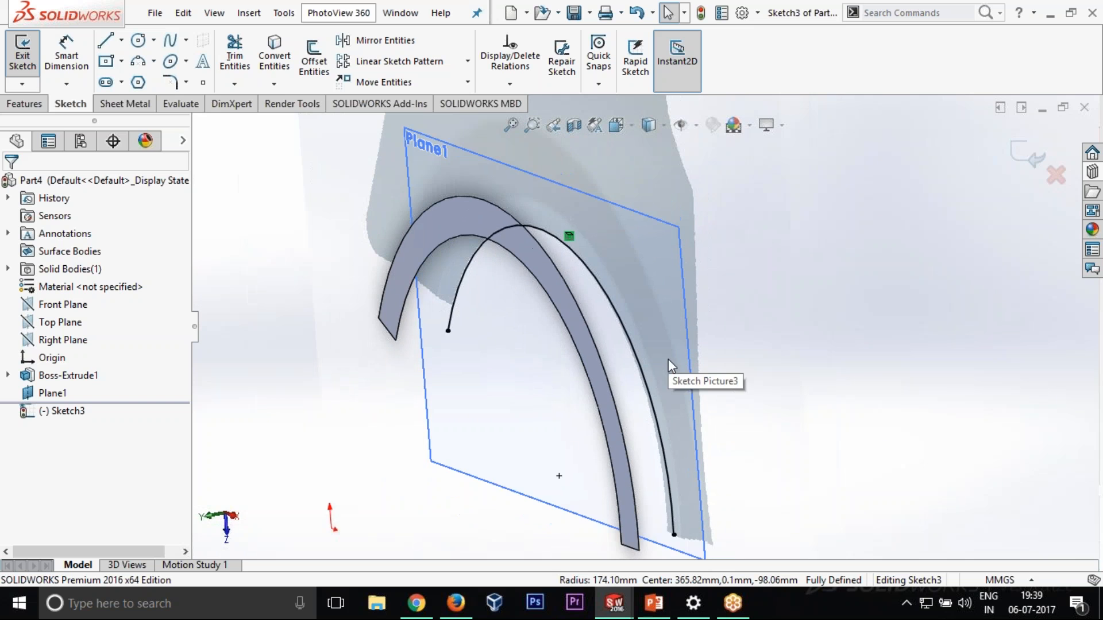
middle_click_drag(790, 374, 855, 347)
key("ctrl+8")
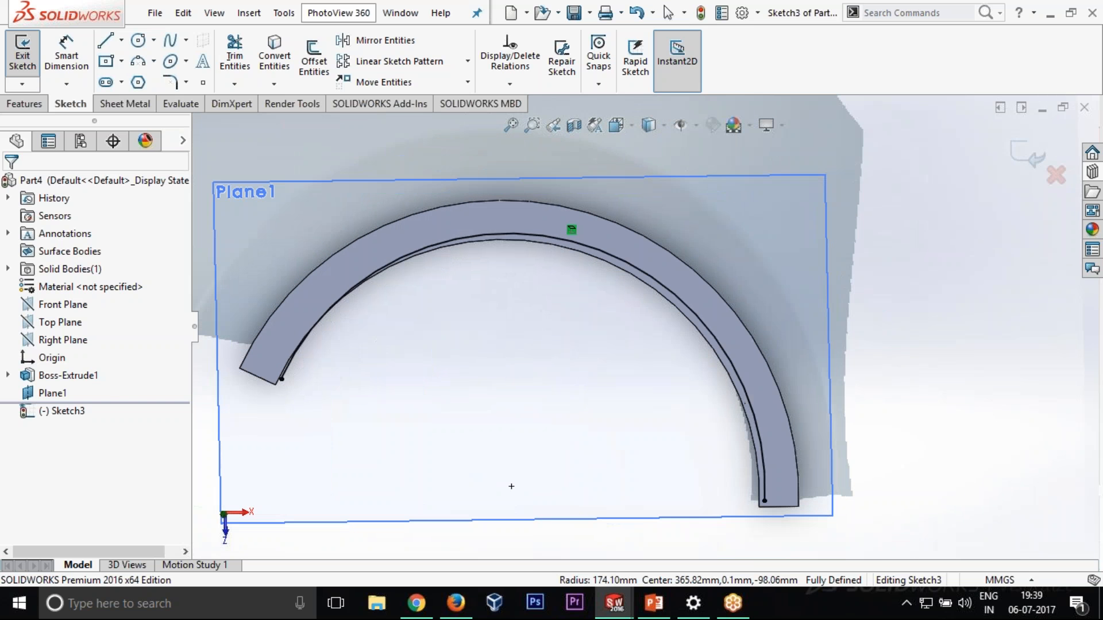
- View the sketch face-on and draw a circle centred on the arch, slightly larger than the strip's outer edge
right_click(79, 411)
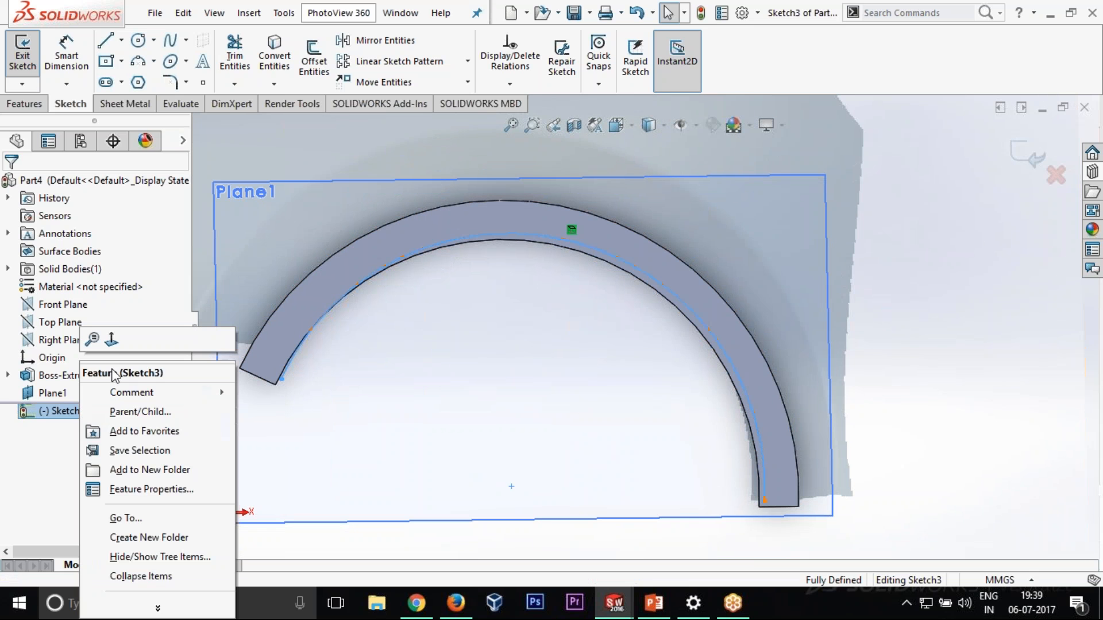
left_click(111, 339)
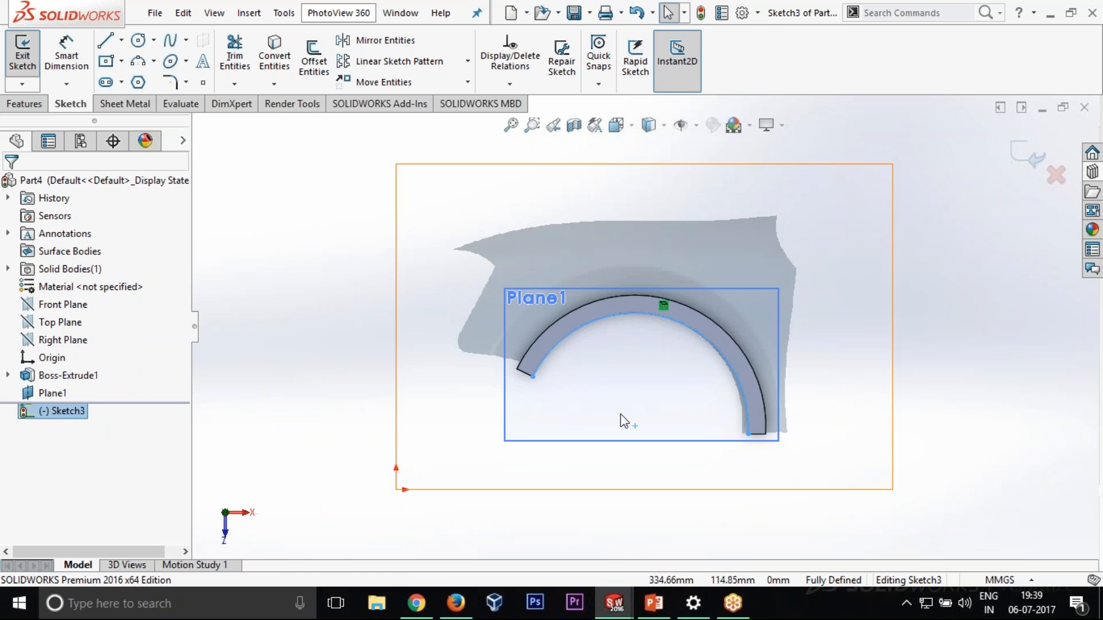
mouse_move(724, 616)
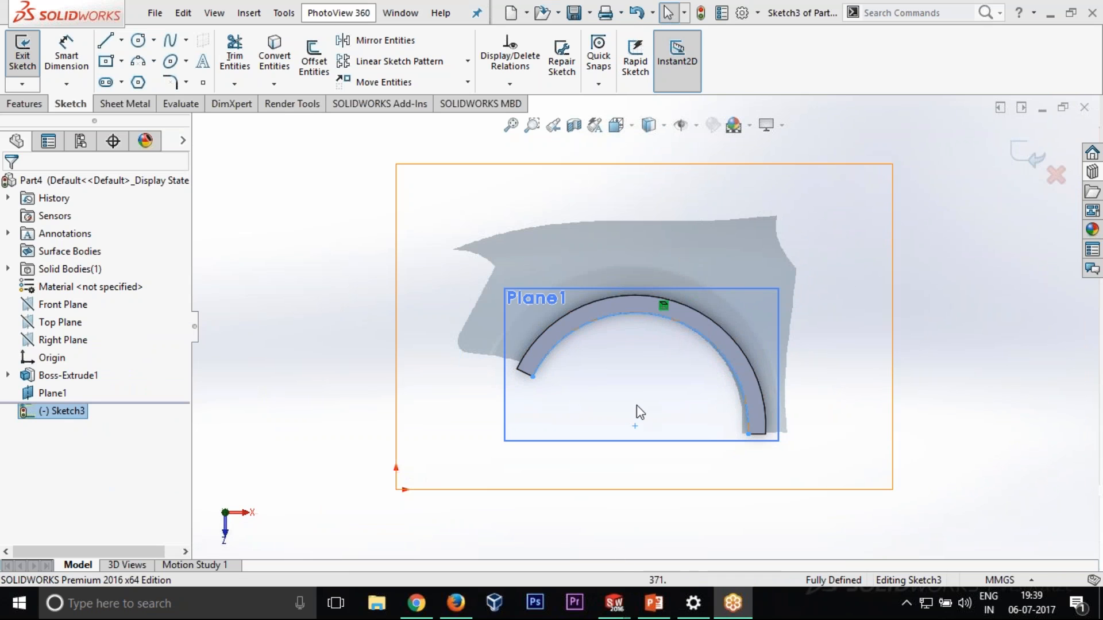
left_click(138, 40)
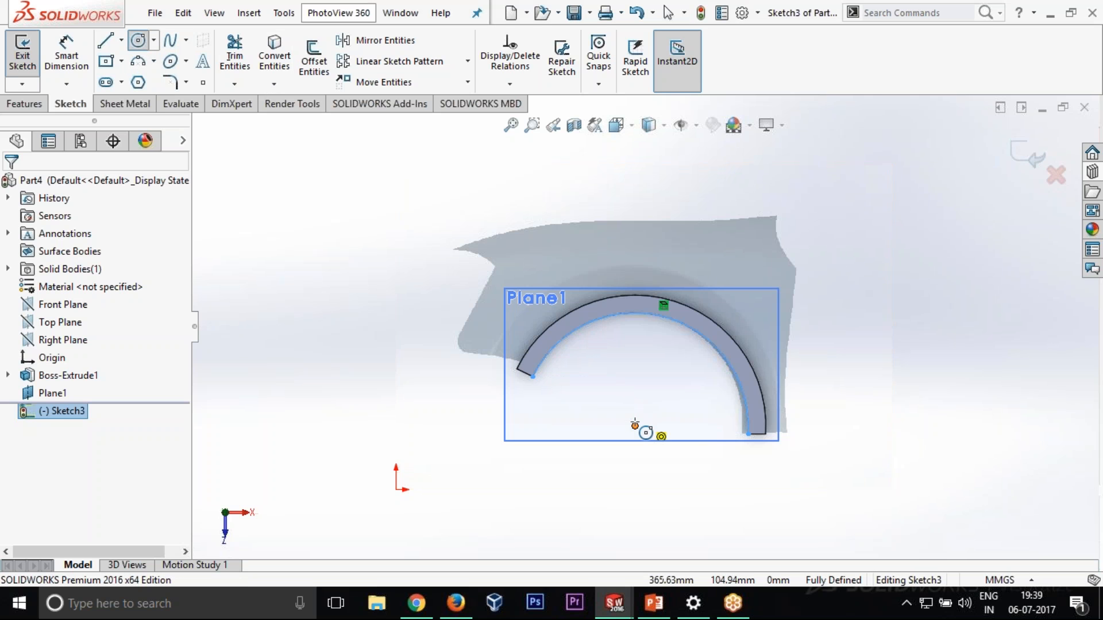
left_click(635, 427)
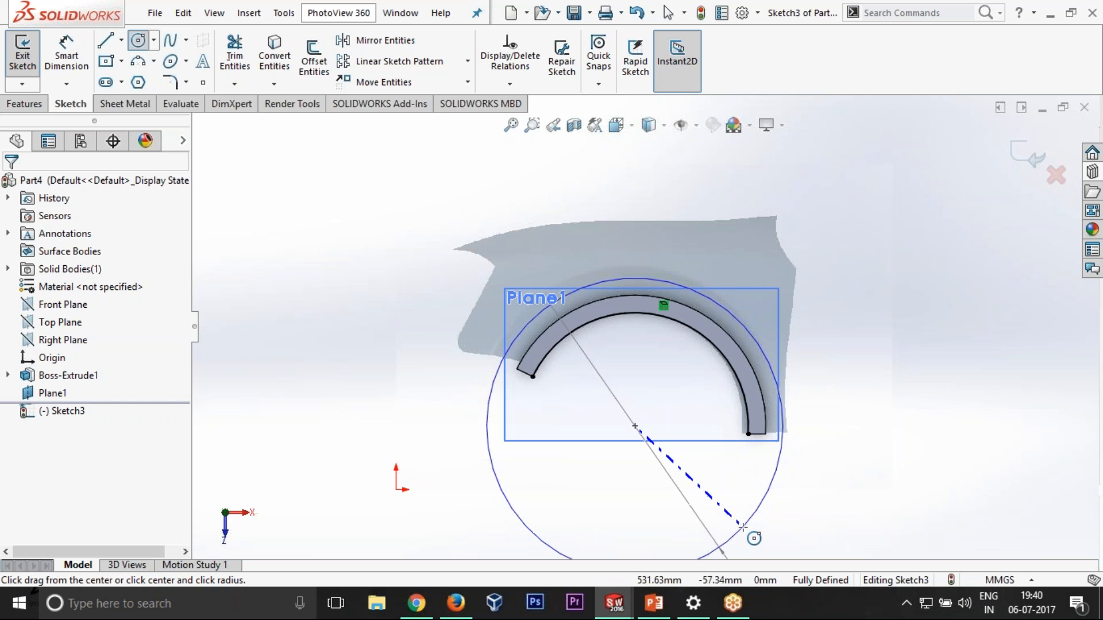
left_click(744, 531)
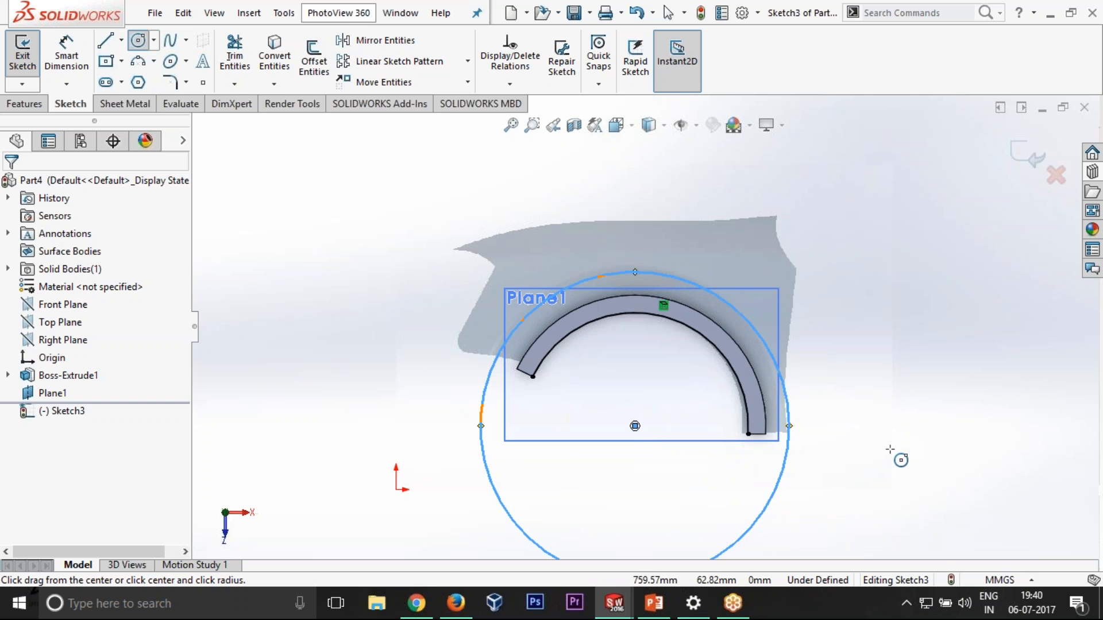
scroll(640, 328, "up", 1)
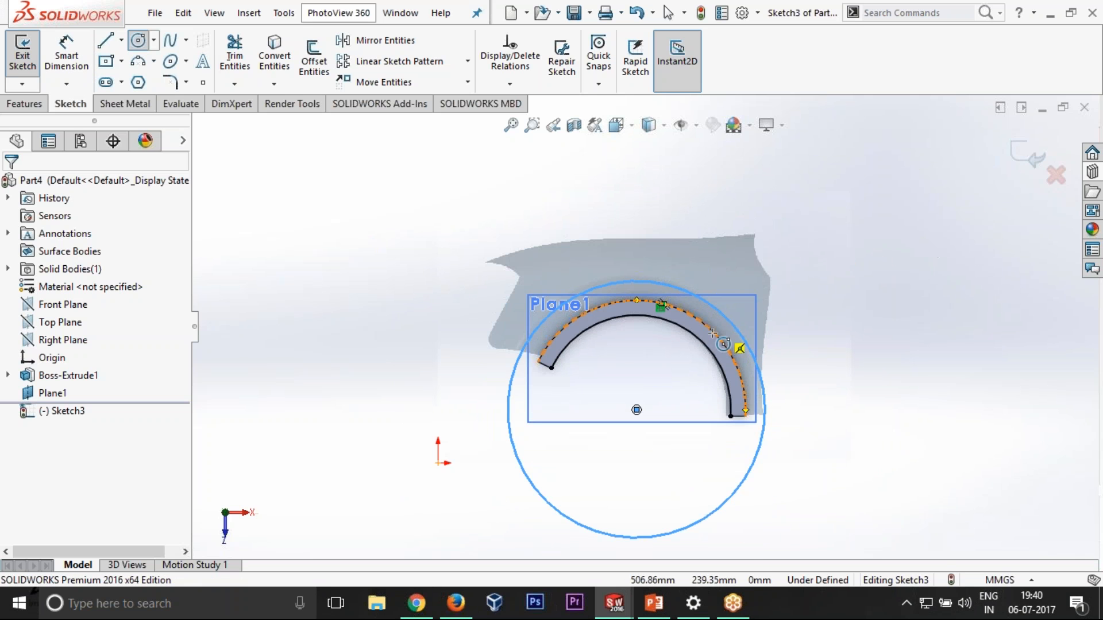
scroll(747, 339, "down", 2)
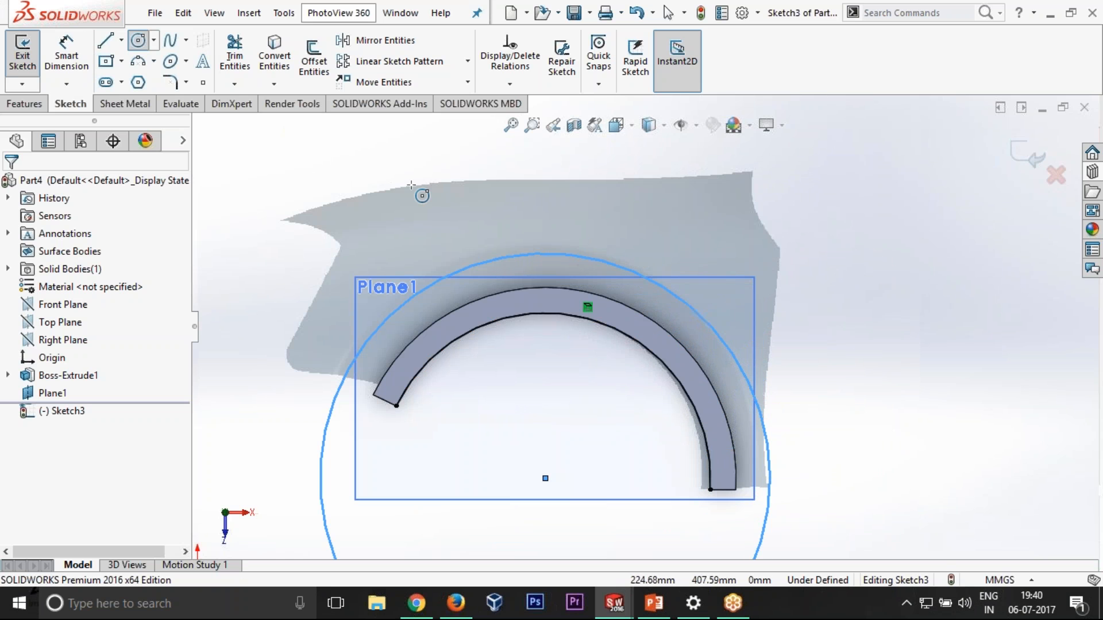
key("z")
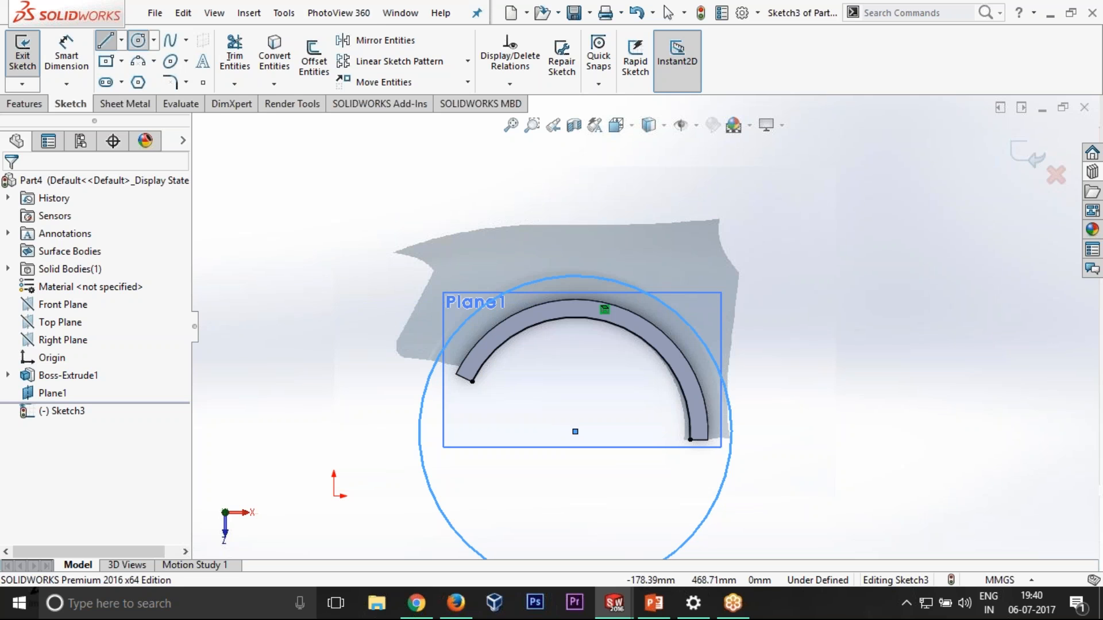
- Draw two lines joining the converted arc's ends to the circle, one slanted at the front end and one horizontal at the rear
left_click(105, 40)
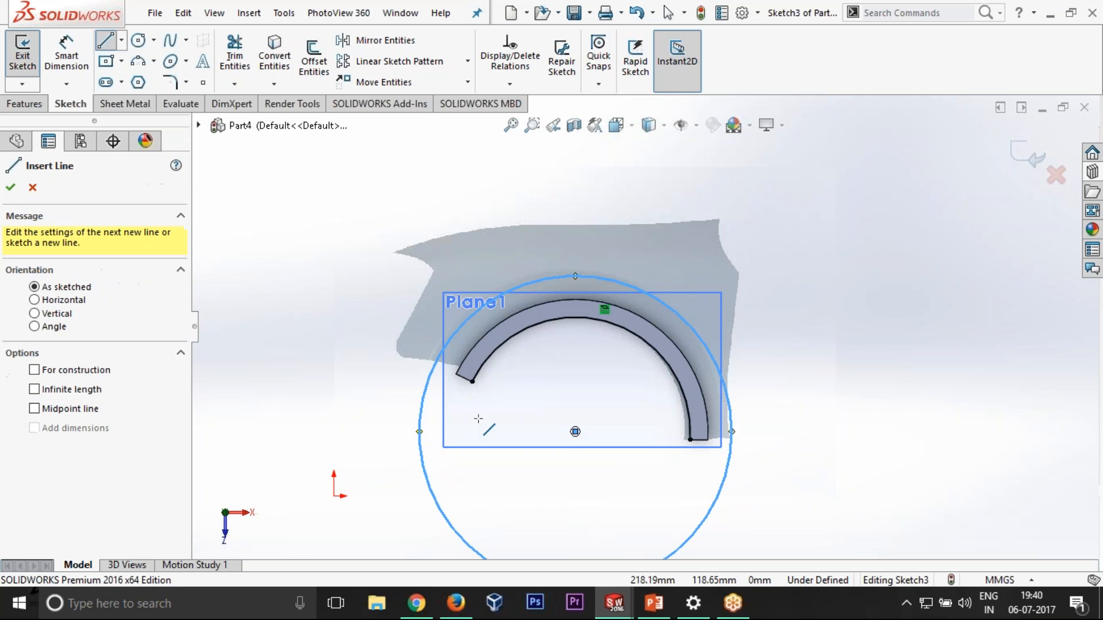
left_click(471, 381)
left_click(440, 357)
key("Escape")
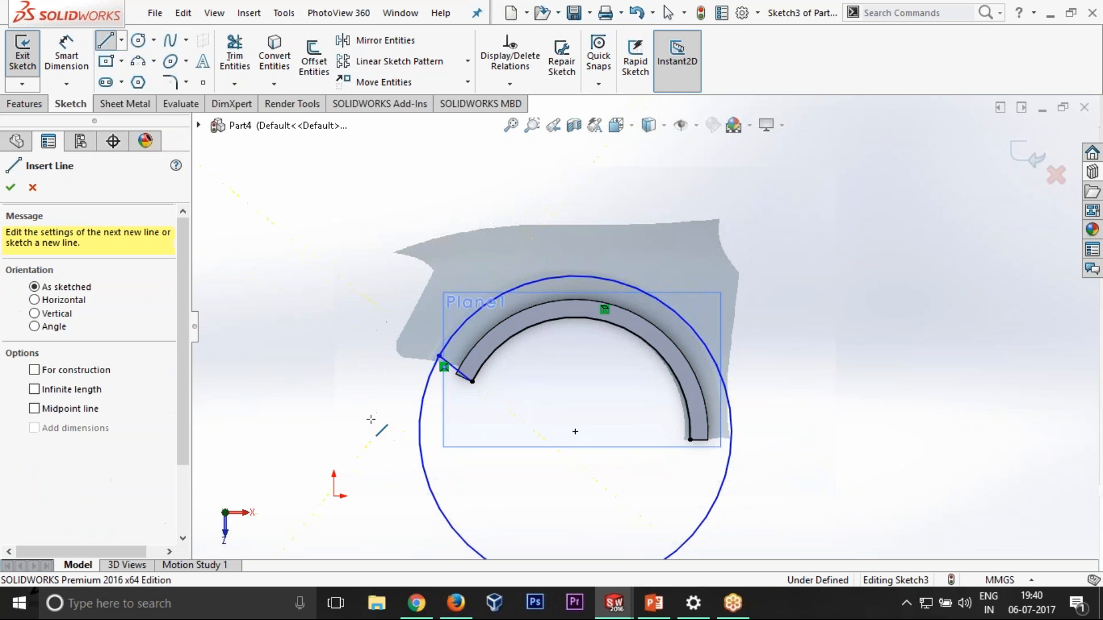
left_click(690, 440)
left_click(731, 441)
key("Escape")
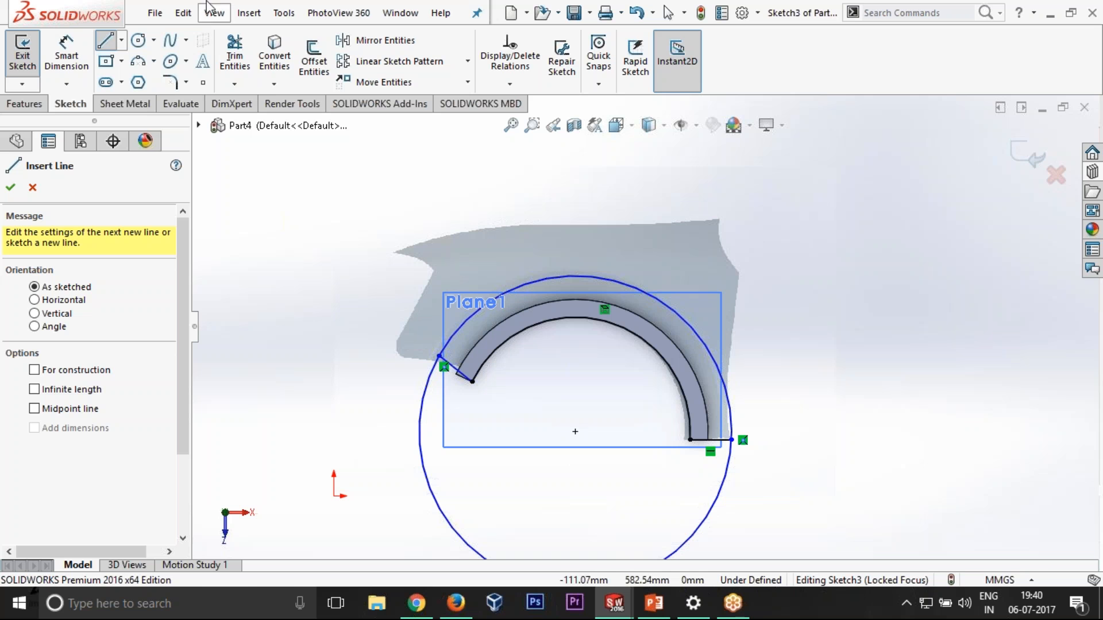
- Trim away the circle's lower part, both lines and the converted arc, leaving only the outer arc, and exit the sketch
left_click(234, 58)
mouse_move(309, 396)
left_mouse_down()
mouse_move(481, 456)
mouse_move(688, 562)
mouse_move(714, 502)
mouse_move(625, 326)
mouse_move(658, 328)
left_mouse_up()
scroll(715, 502, "down", 1)
mouse_move(673, 365)
left_mouse_down()
mouse_move(708, 435)
mouse_move(421, 333)
mouse_move(401, 343)
left_mouse_up()
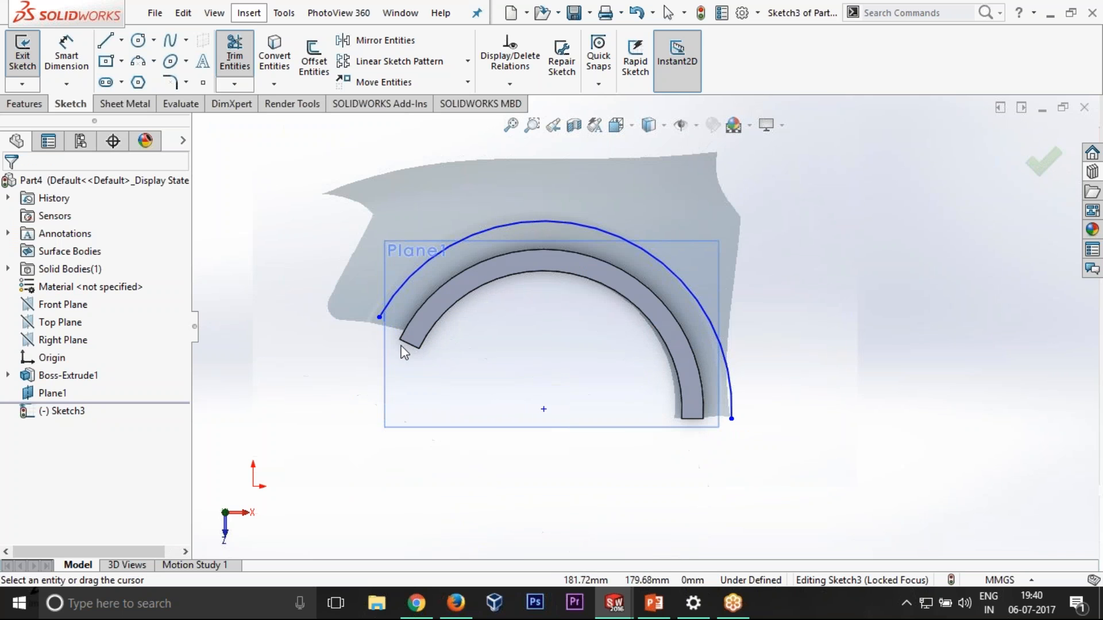
scroll(623, 317, "up", 2)
scroll(581, 292, "down", 2)
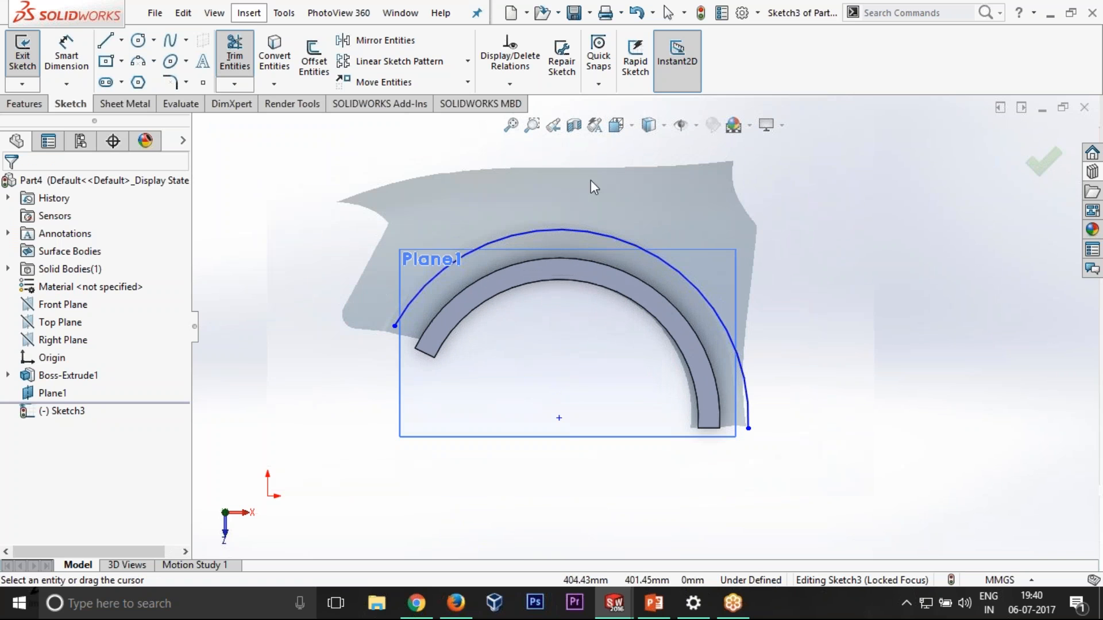
left_click(1044, 162)
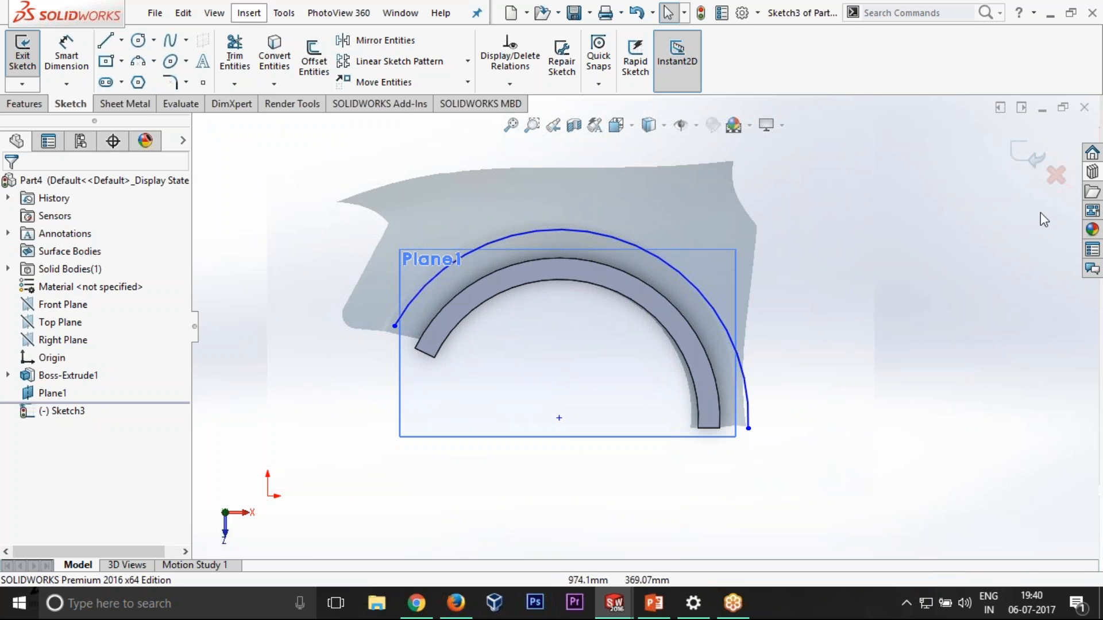
left_click(1031, 160)
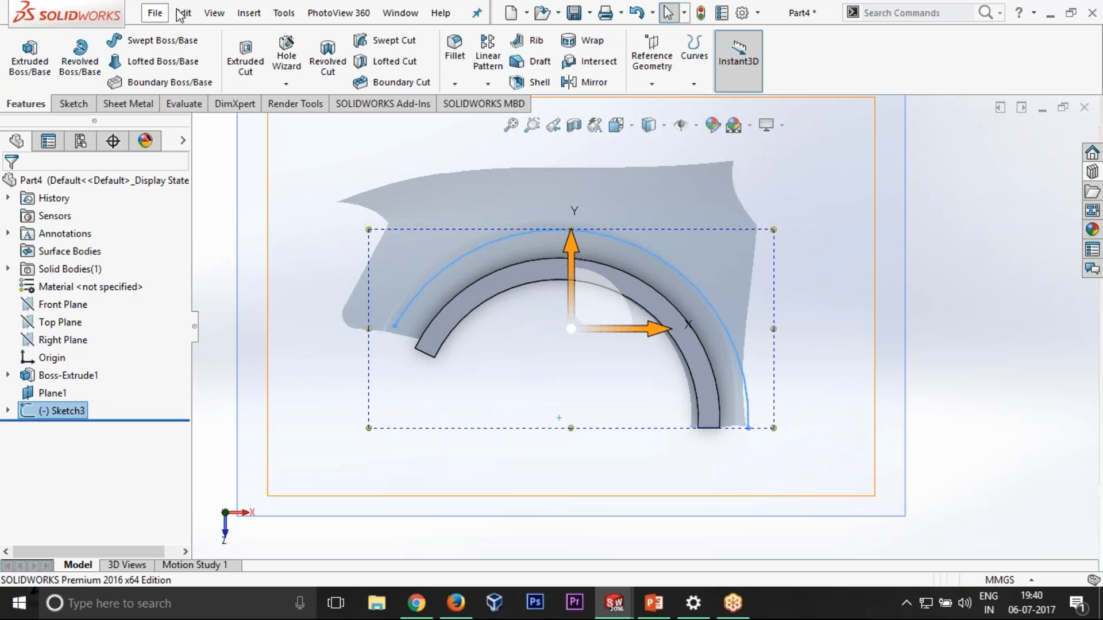
- Start a Surface Loft with the sketched outer arc and the arch strip's outer edge as its profiles
left_click(235, 17)
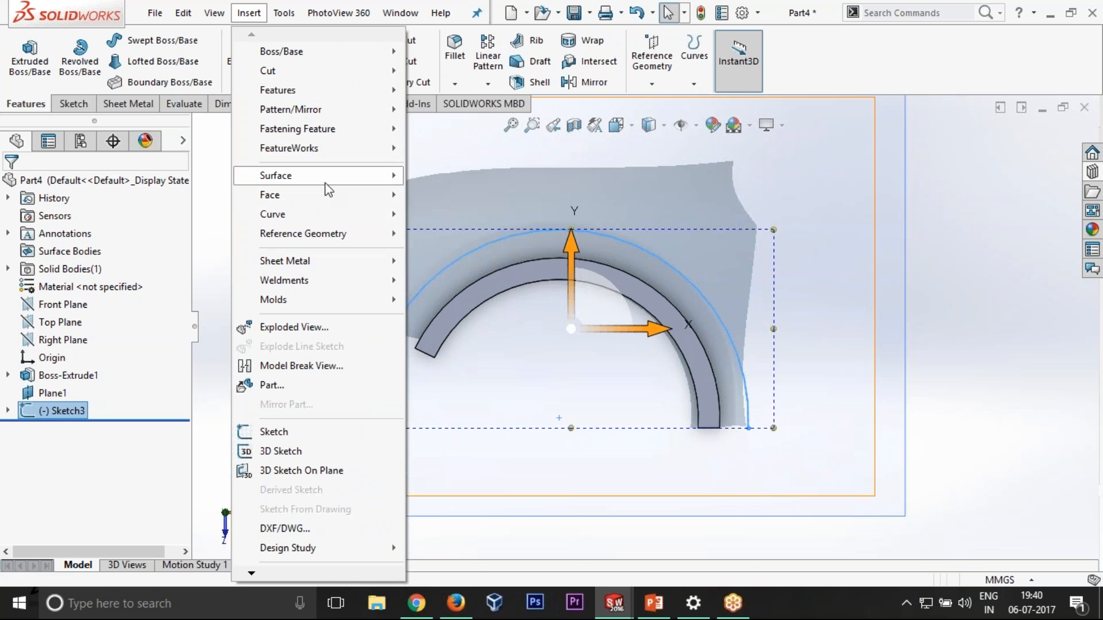
mouse_move(326, 180)
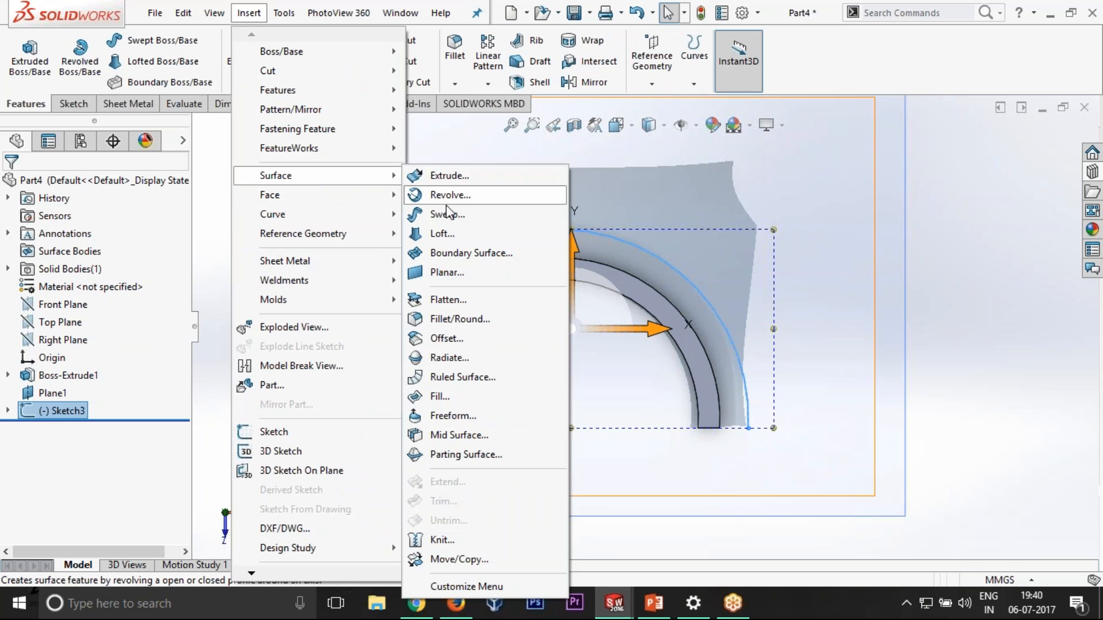
left_click(448, 236)
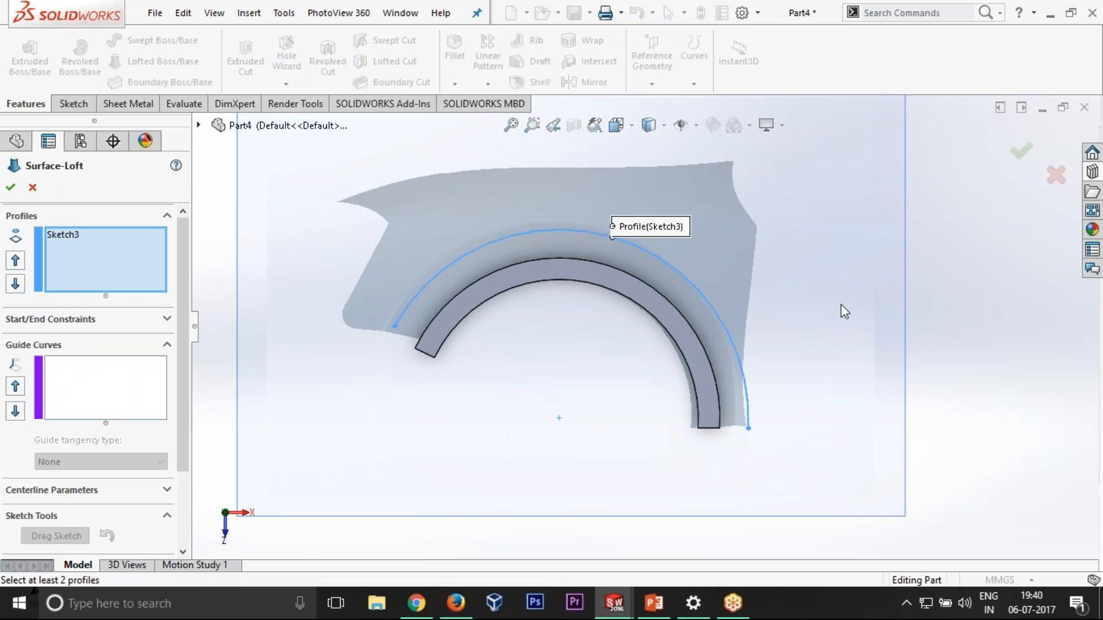
middle_click_drag(845, 311, 780, 327)
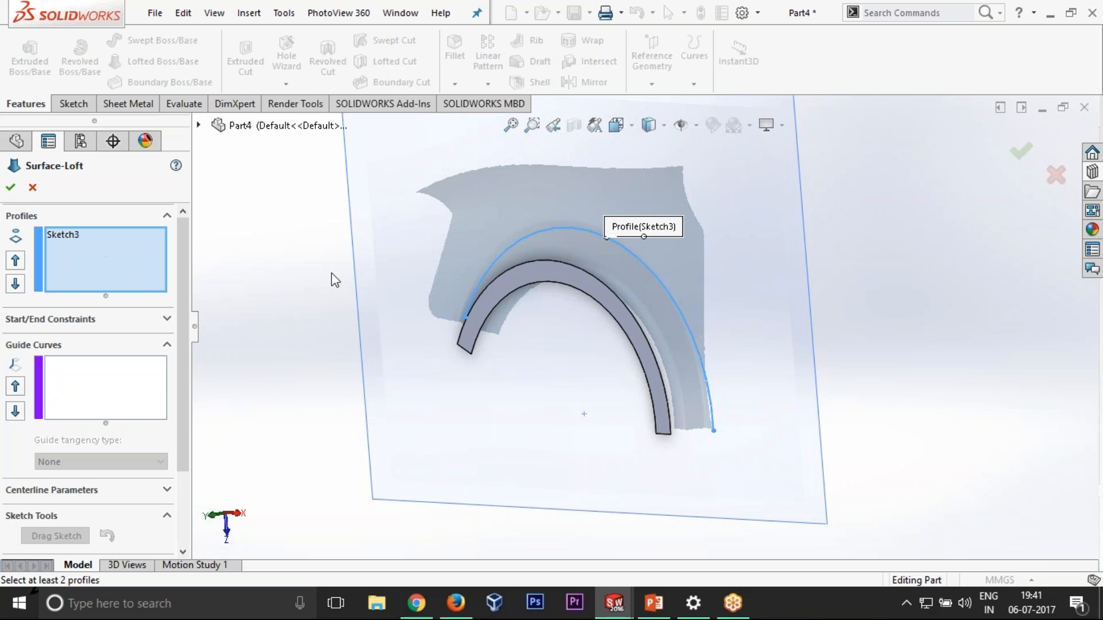
left_click(625, 303)
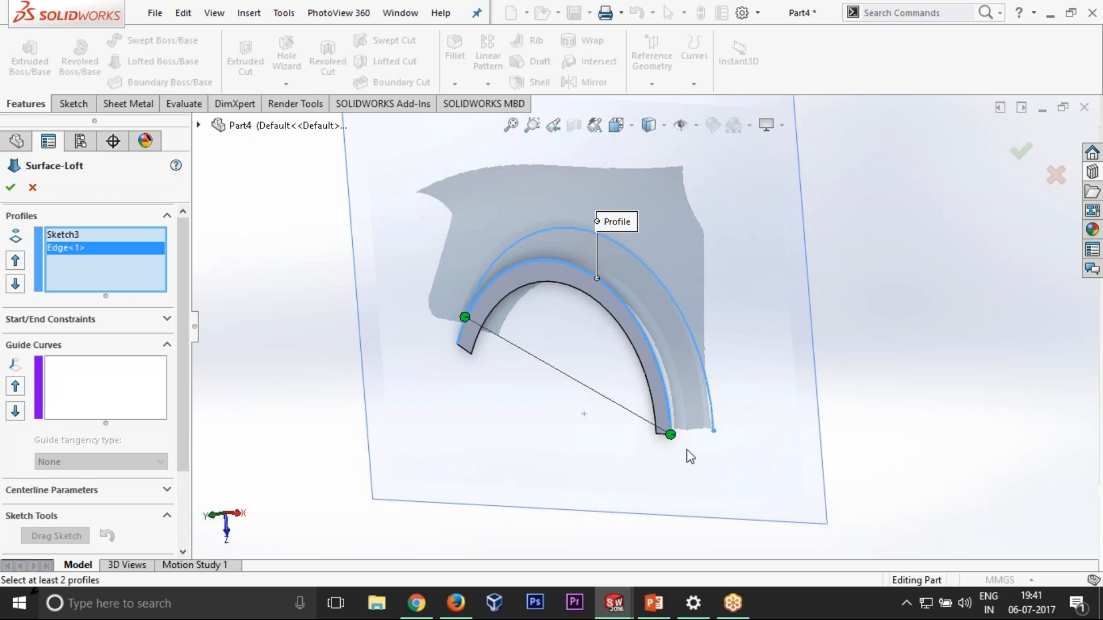
- Move the loft connector on the strip's edge to the end matching the arc's connector, and create the surface
middle_click_drag(701, 446, 768, 448)
left_click_drag(705, 443, 418, 341)
scroll(575, 296, "down", 2)
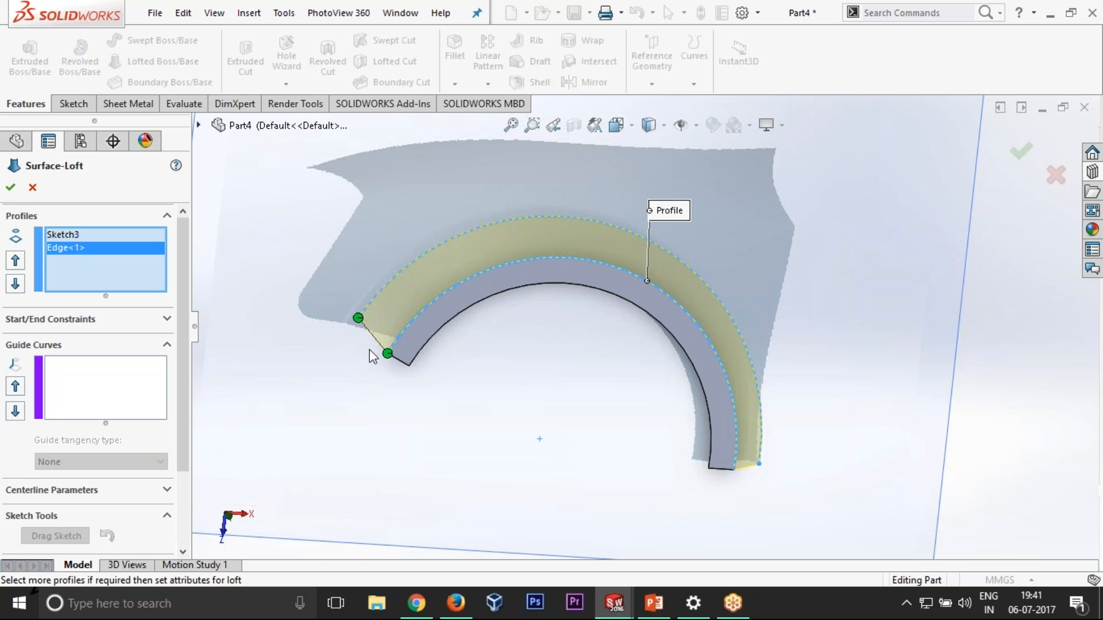
middle_click_drag(475, 271, 456, 345)
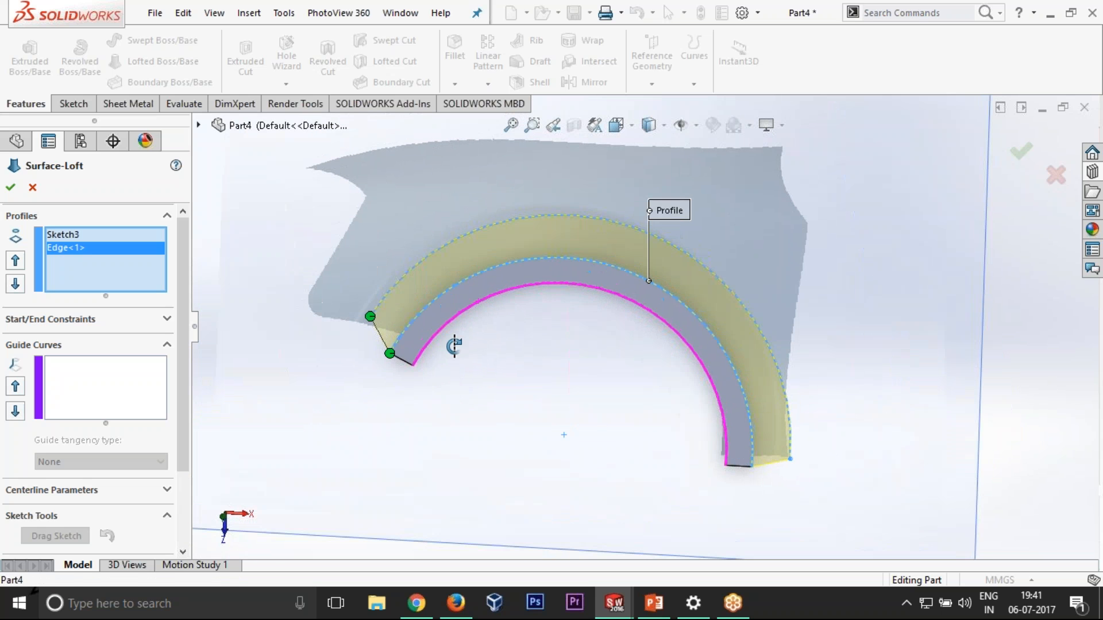
left_click(10, 189)
- Open a new sketch on the offset plane Plane1
scroll(728, 281, "down", 3)
middle_click_drag(729, 273, 741, 179)
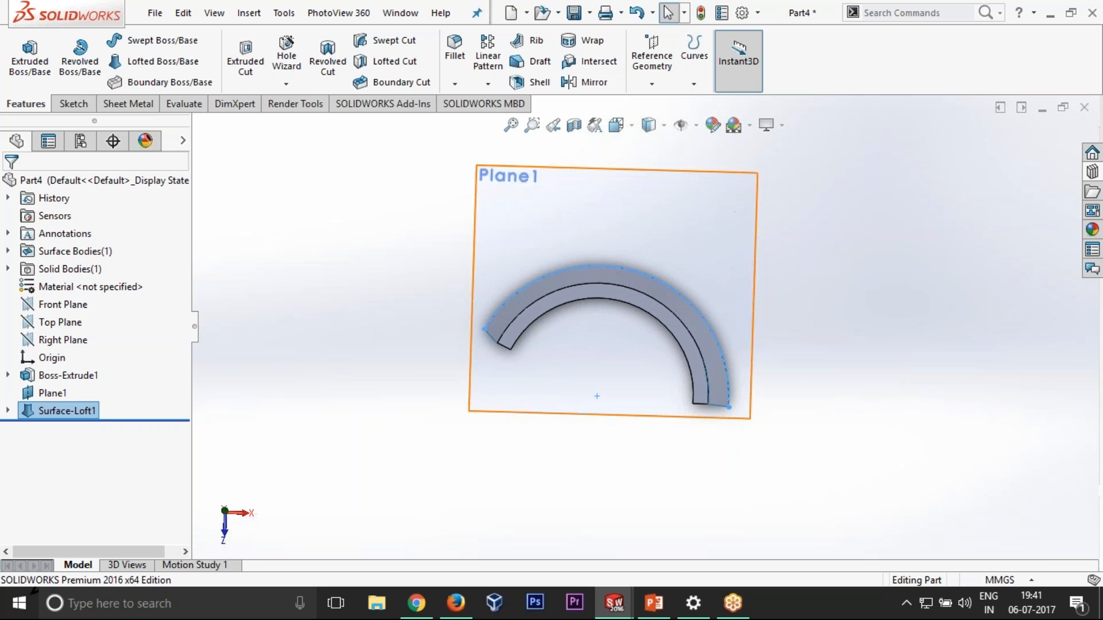
left_click(9, 414)
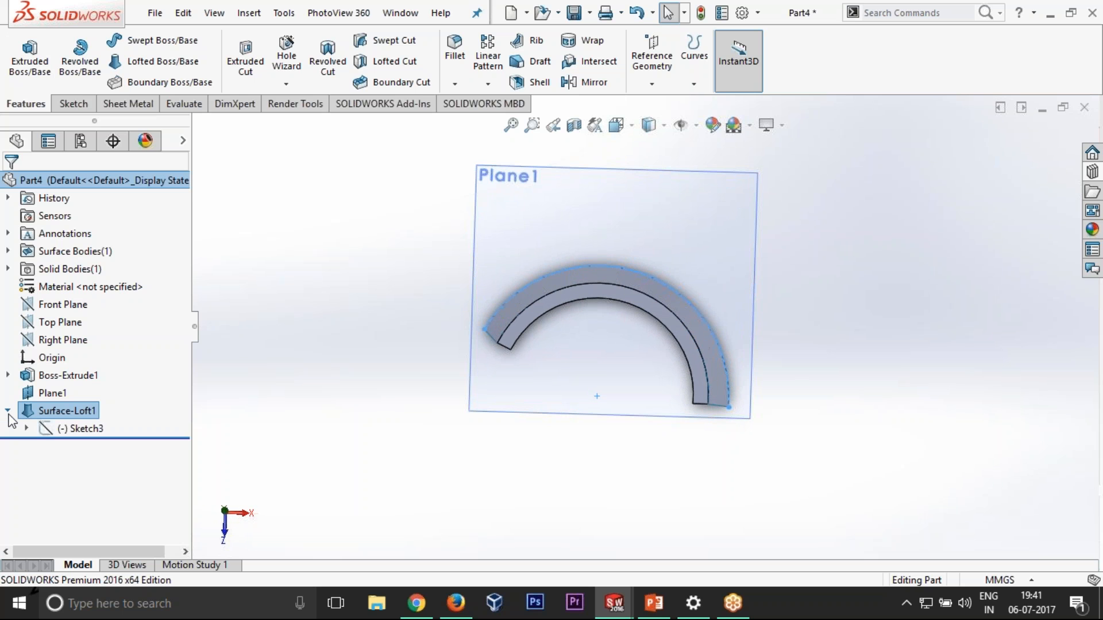
left_click(9, 413)
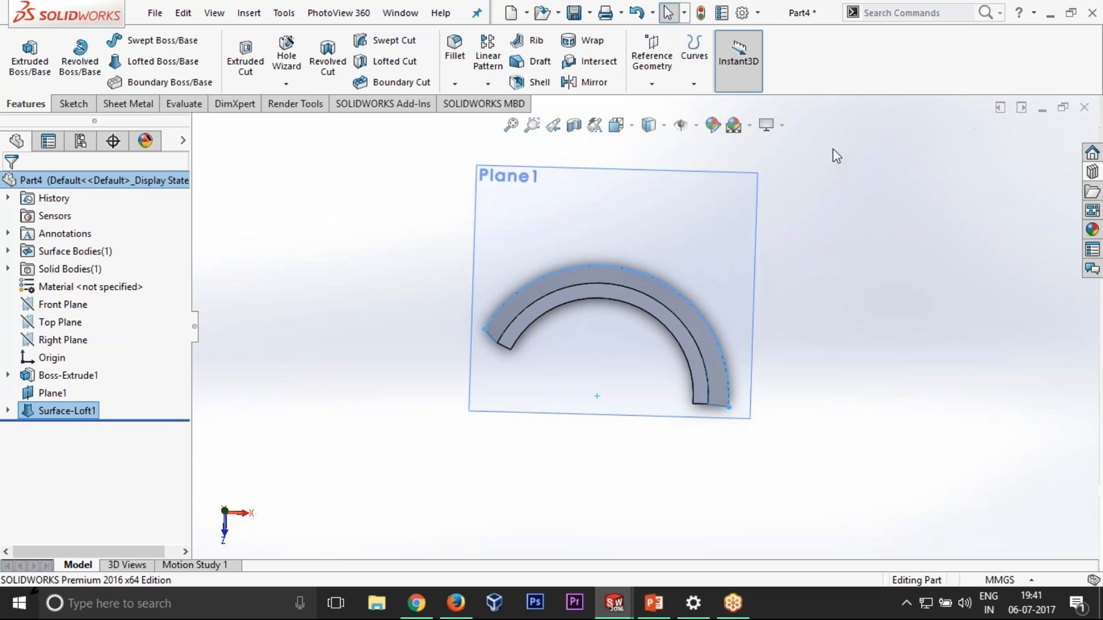
left_click(711, 216)
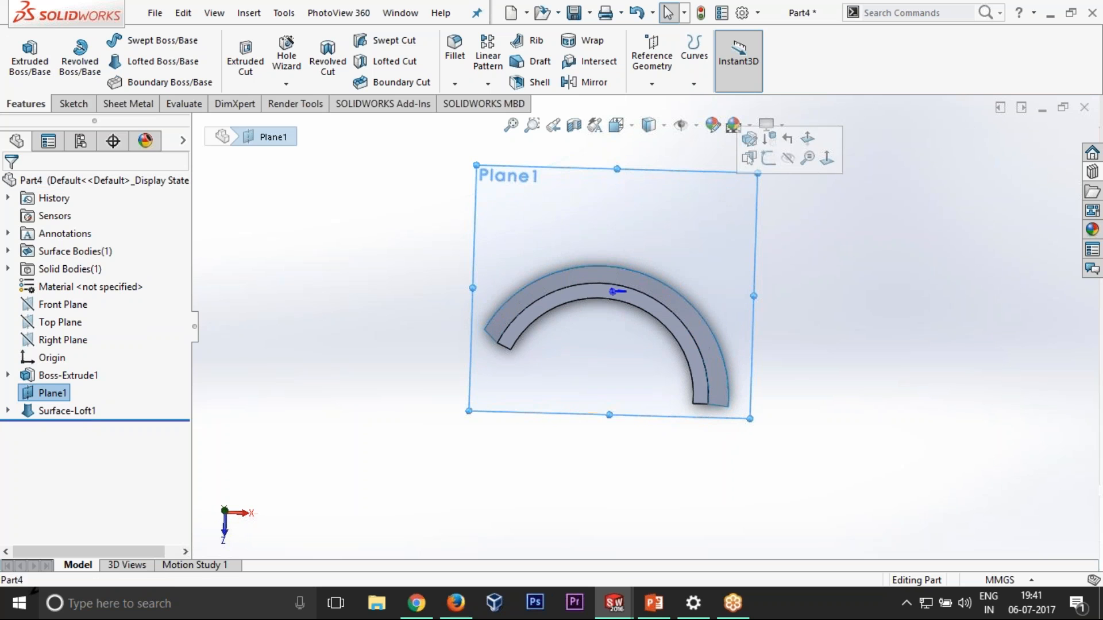
left_click(770, 157)
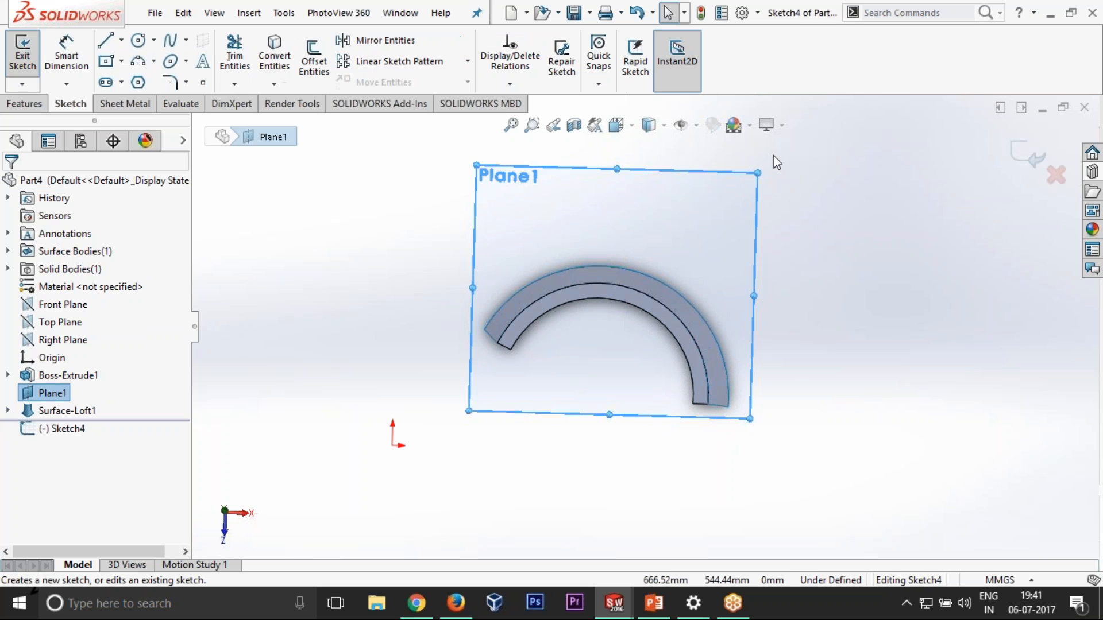
- Insert the reference picture assign1 as a sketch picture in the new sketch on Plane1
right_click(64, 436)
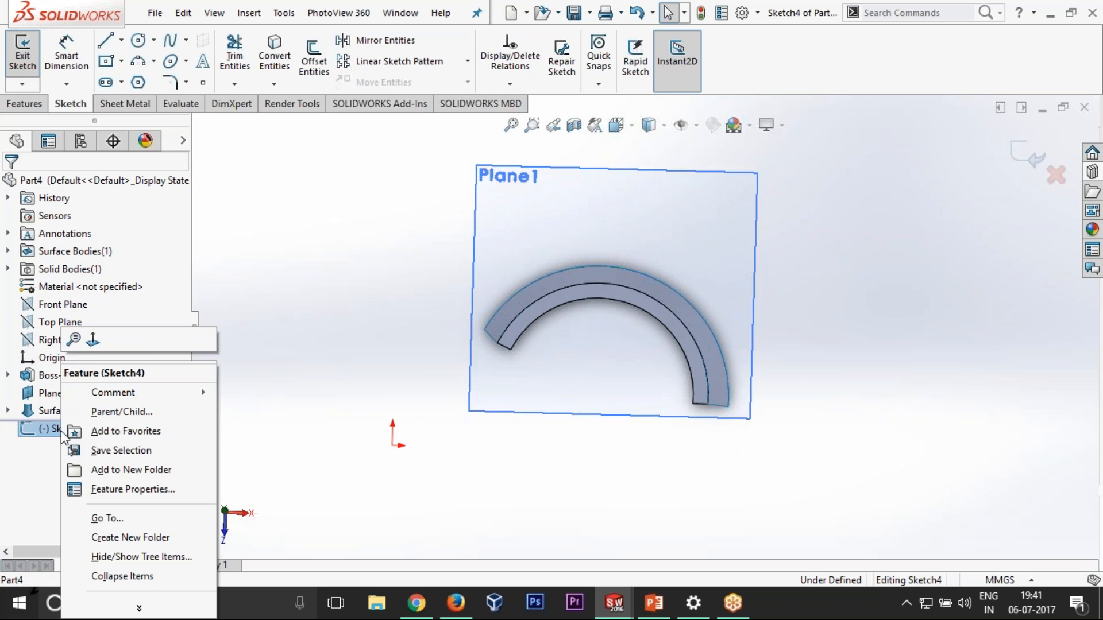
left_click(102, 340)
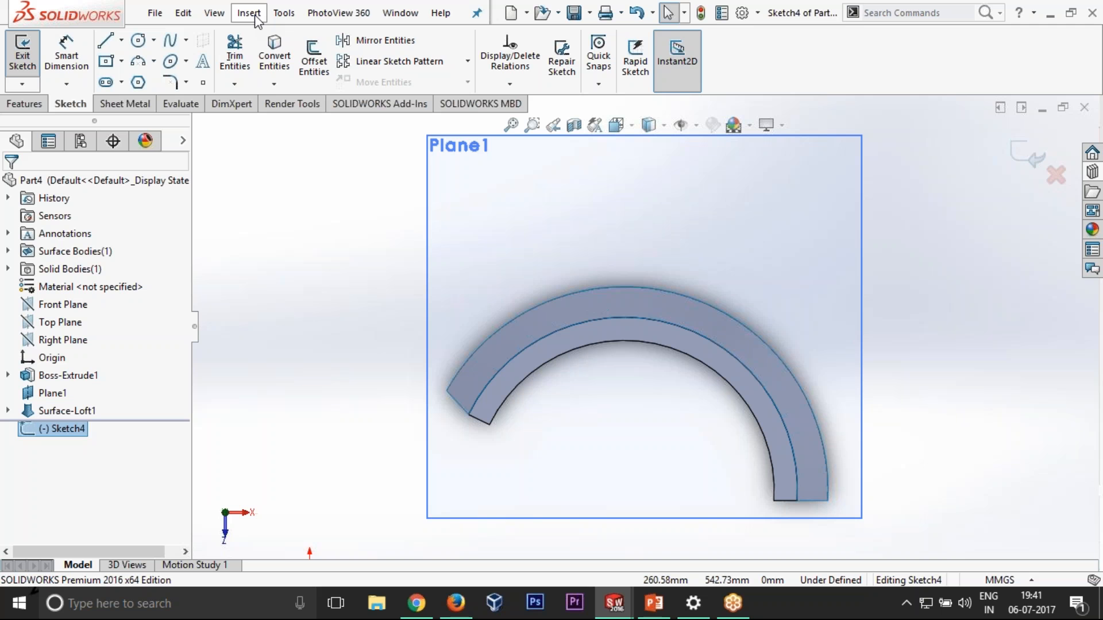
left_click(281, 14)
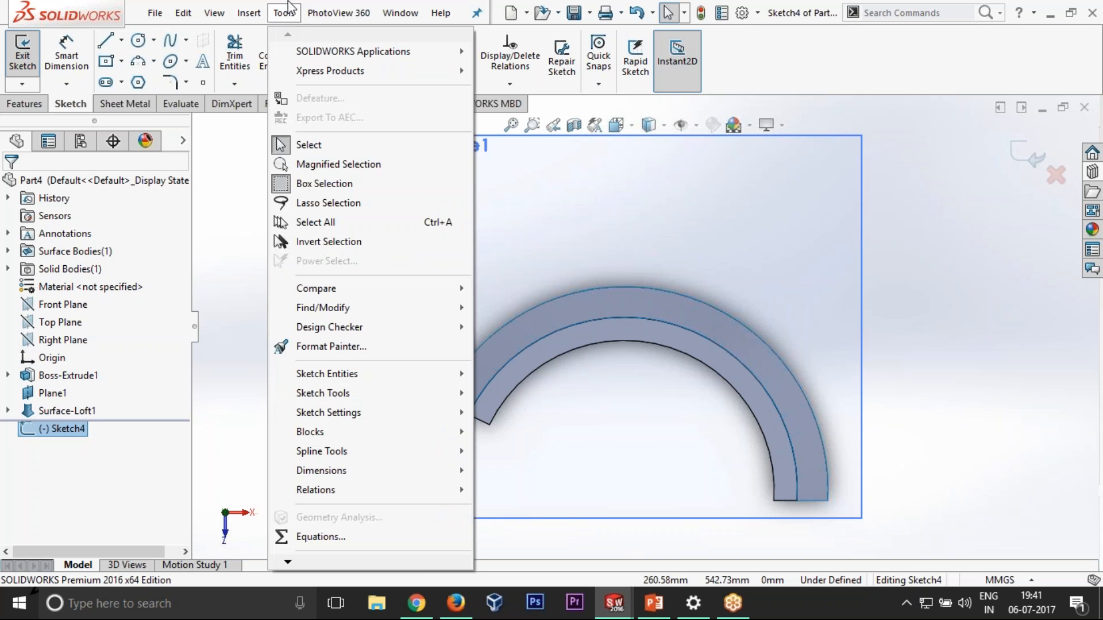
mouse_move(370, 394)
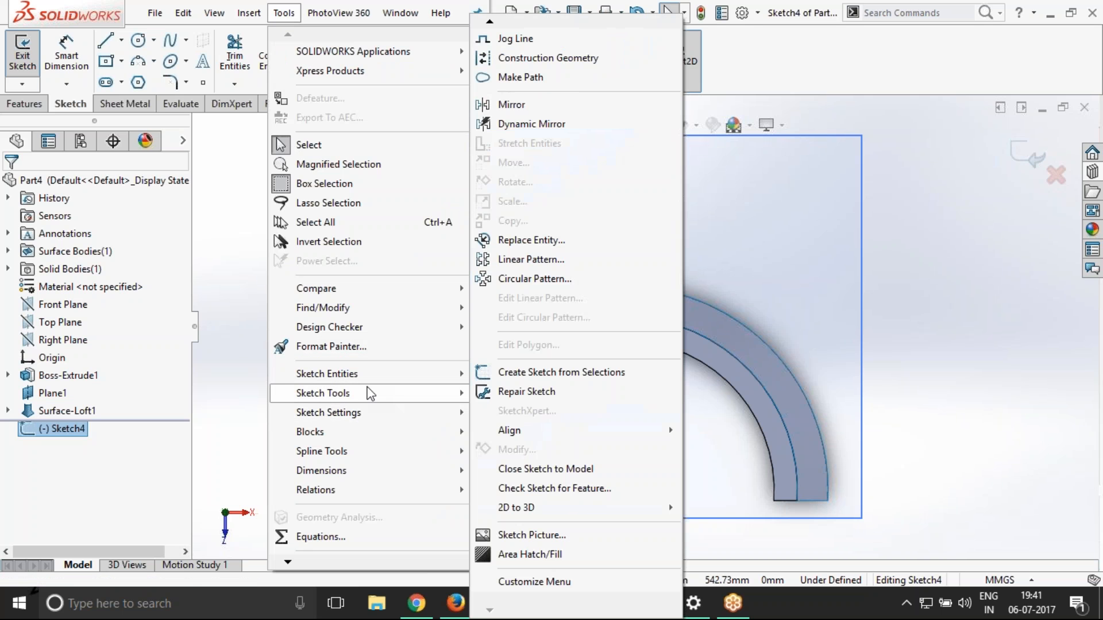
left_click(577, 543)
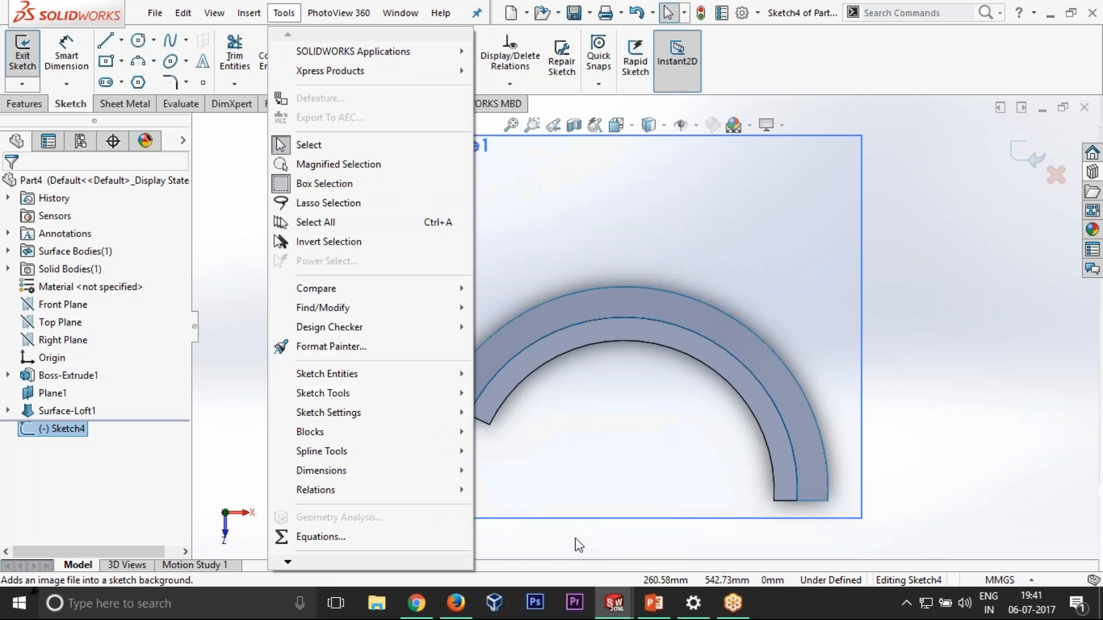
double_click(689, 204)
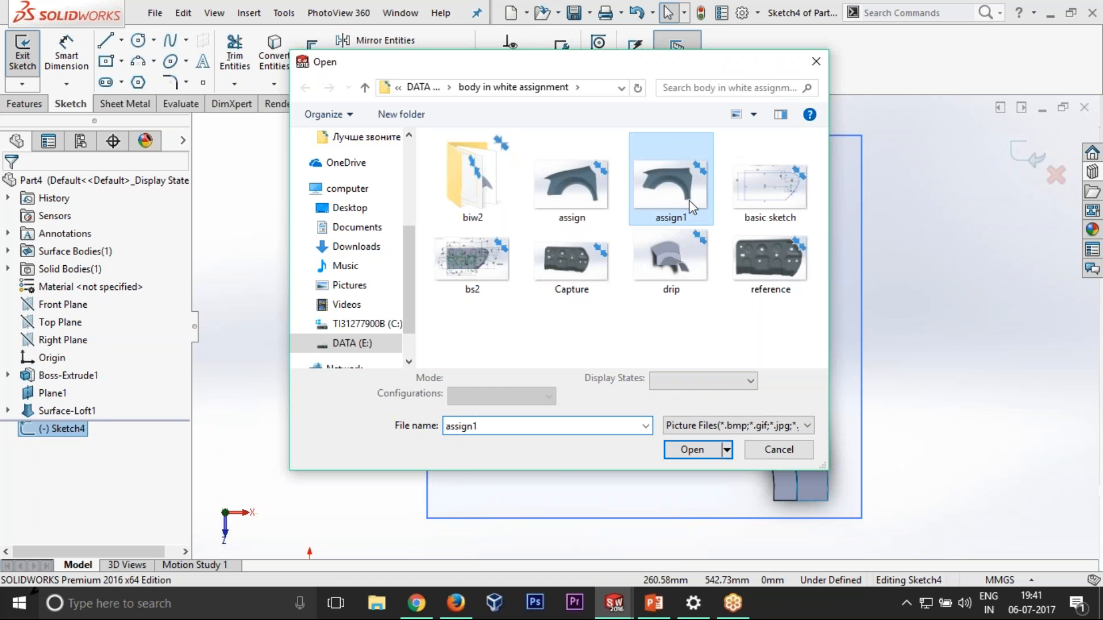
- Make the sketch picture semi-transparent using the Full image transparency option and accept the picture
scroll(863, 342, "up", 2)
scroll(853, 337, "down", 2)
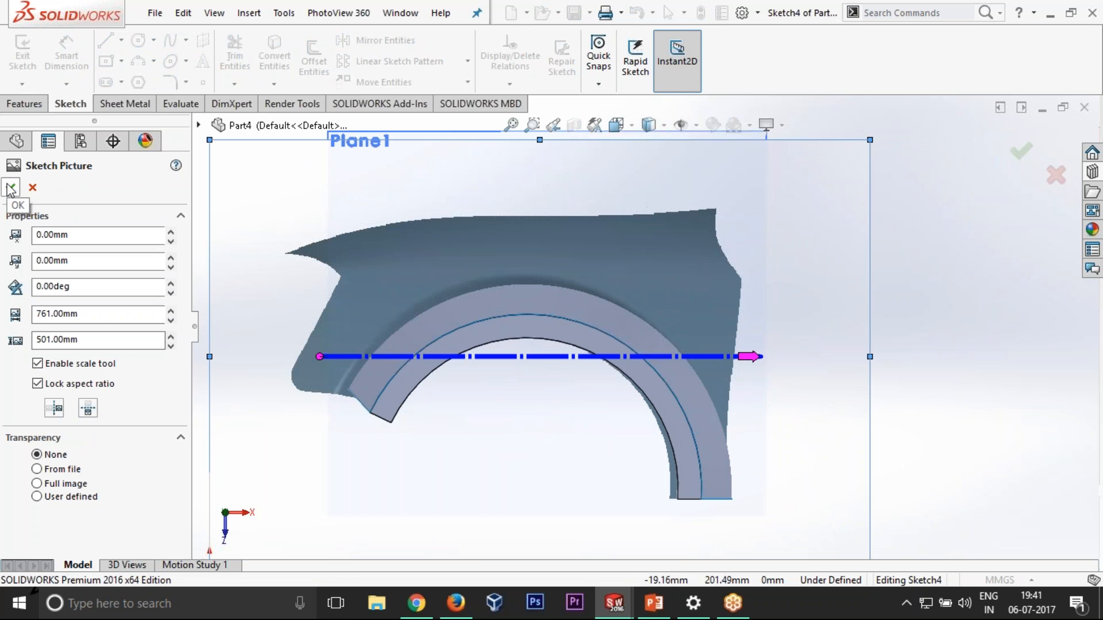
left_click(38, 484)
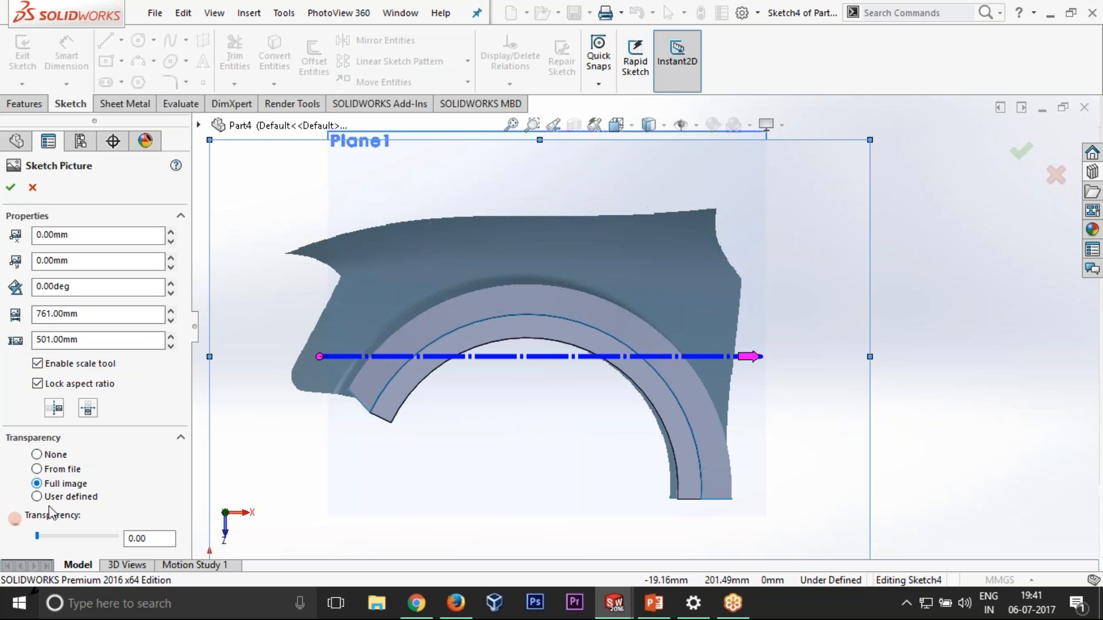
left_click(89, 535)
left_click(103, 538)
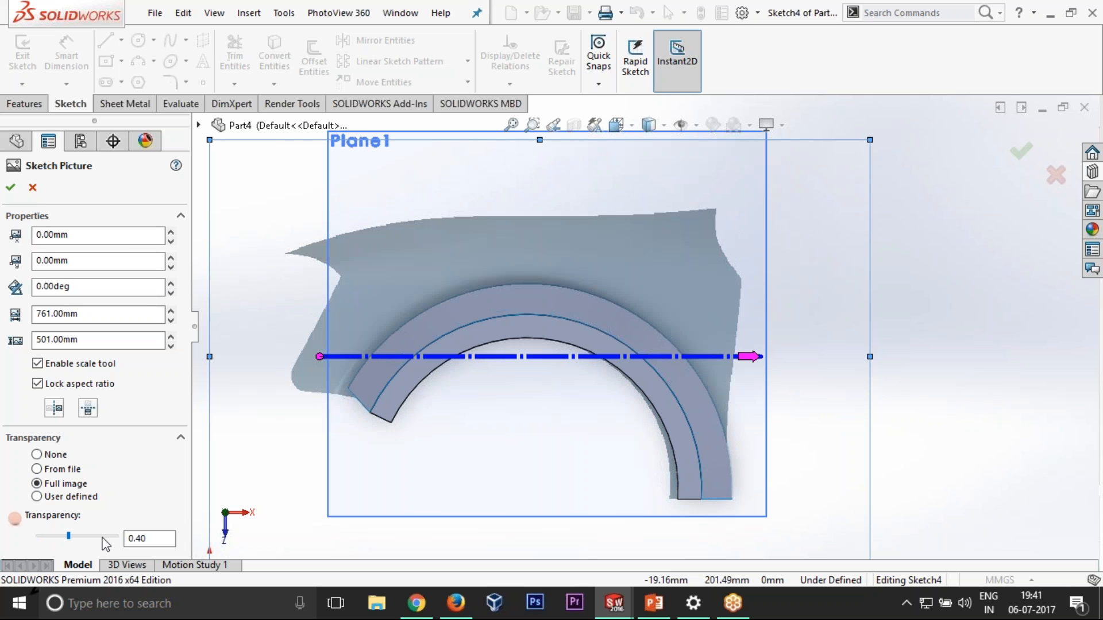
left_click(103, 538)
left_click(11, 188)
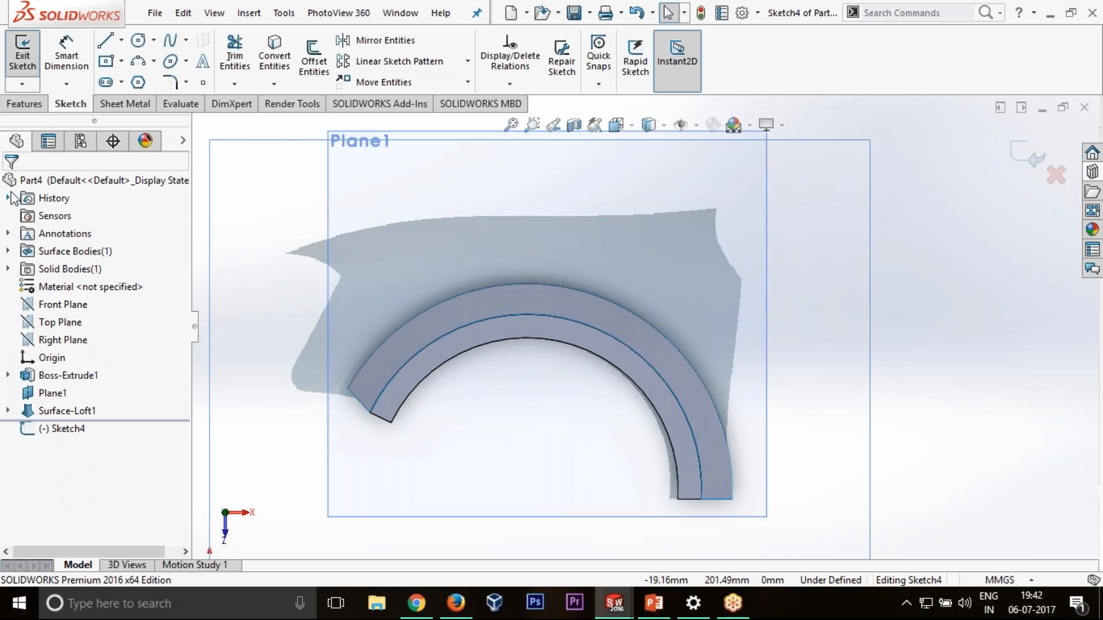
- Sketch two connected lines, about 69 mm and 137 mm long, from the lofted arch's front end along the fender picture's lower front outline
scroll(740, 316, "up", 1)
scroll(714, 313, "down", 1)
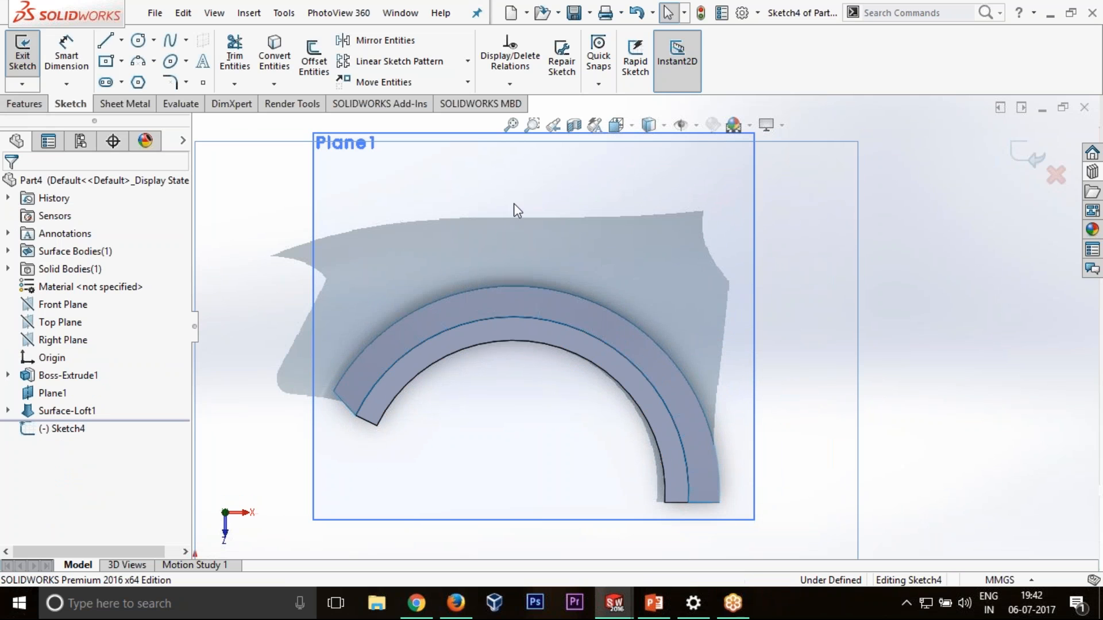
left_click(108, 39)
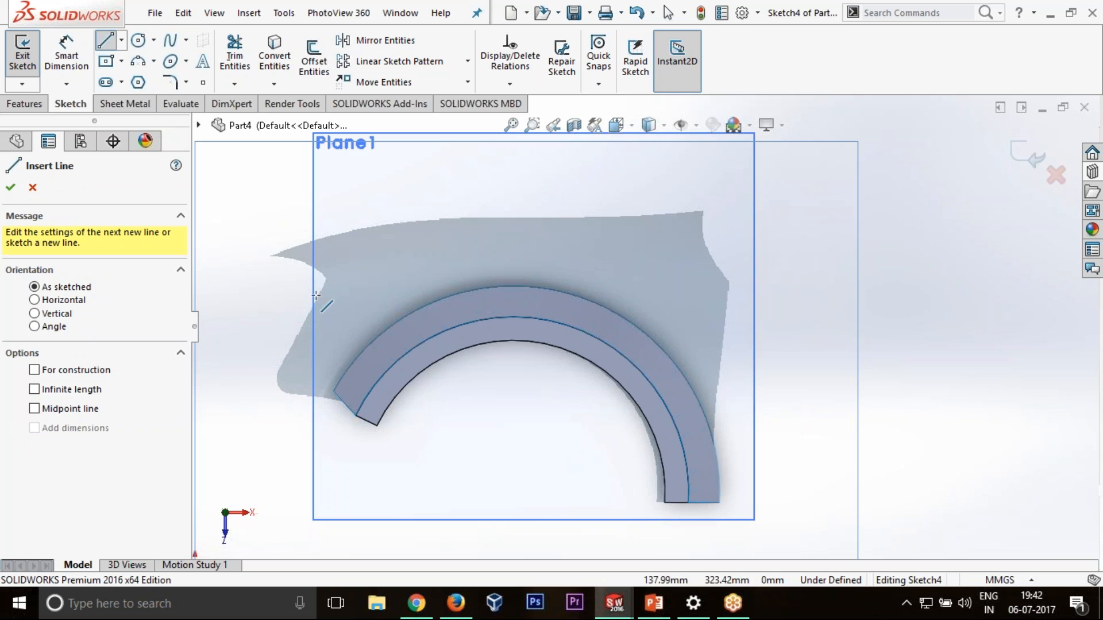
left_click(332, 392)
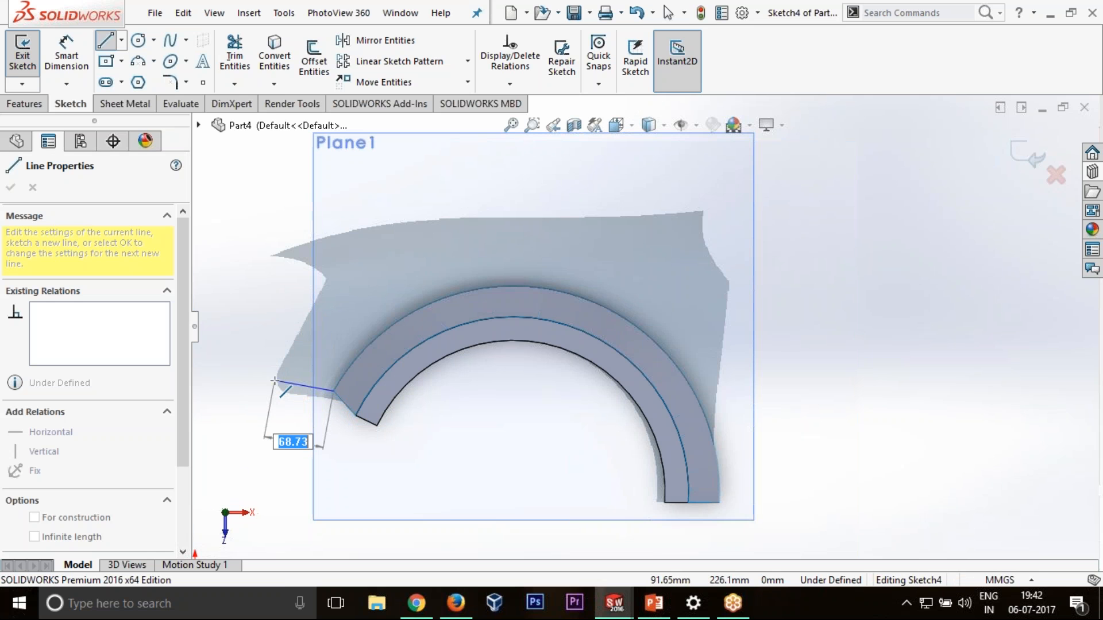
left_click(274, 381)
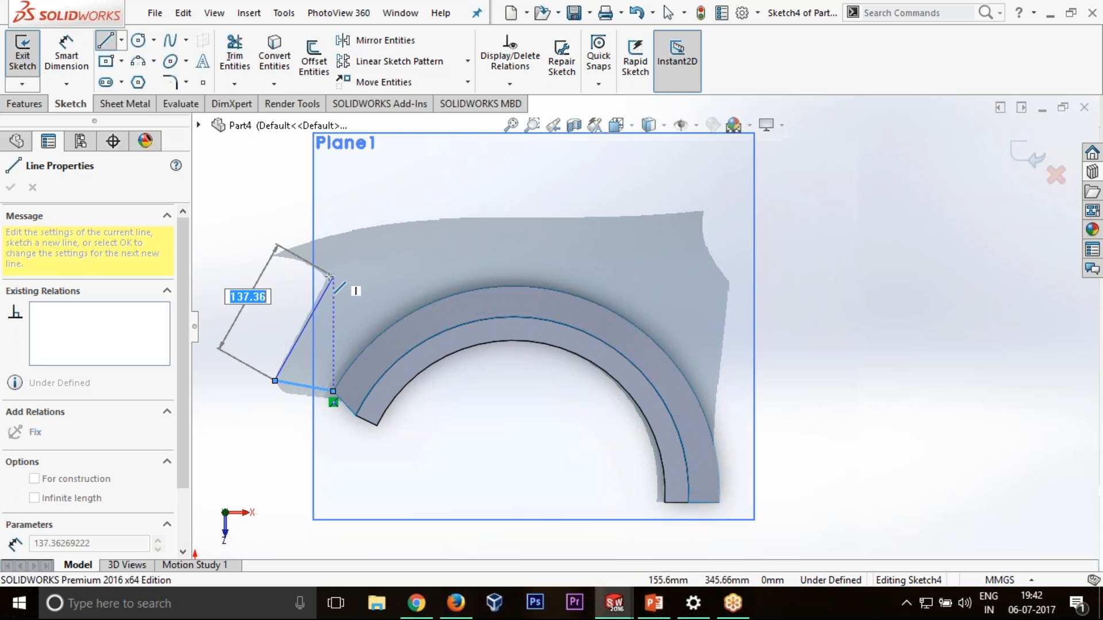
left_click(329, 277)
double_click(394, 281)
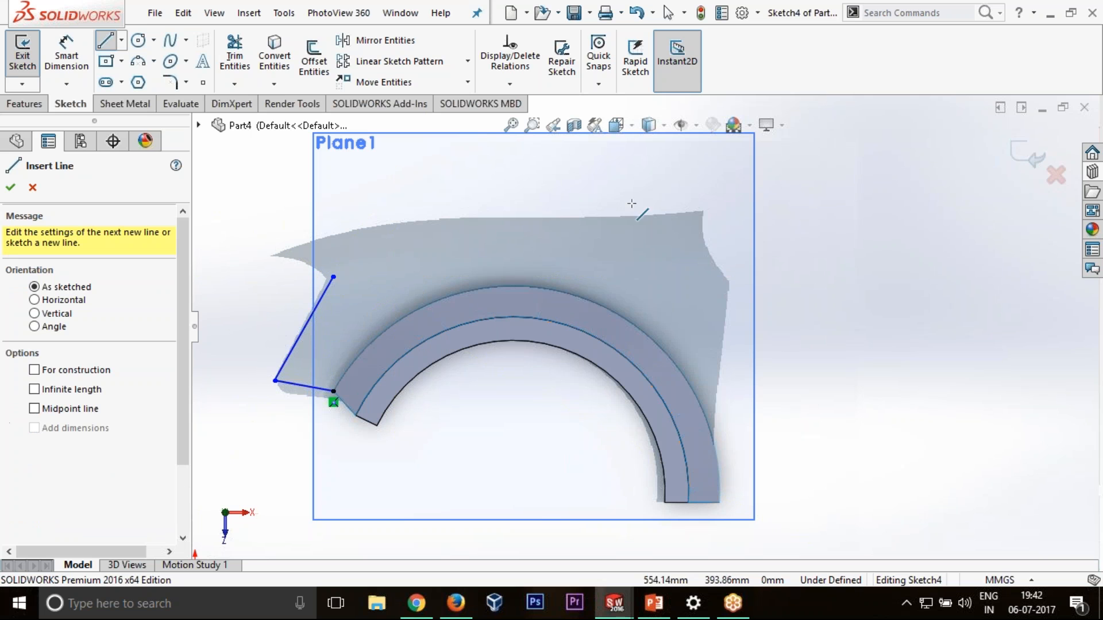
- Draw a three-point spline from the front line's upper end, over the wheel arch, to the rear corner of the fender picture
left_click(170, 40)
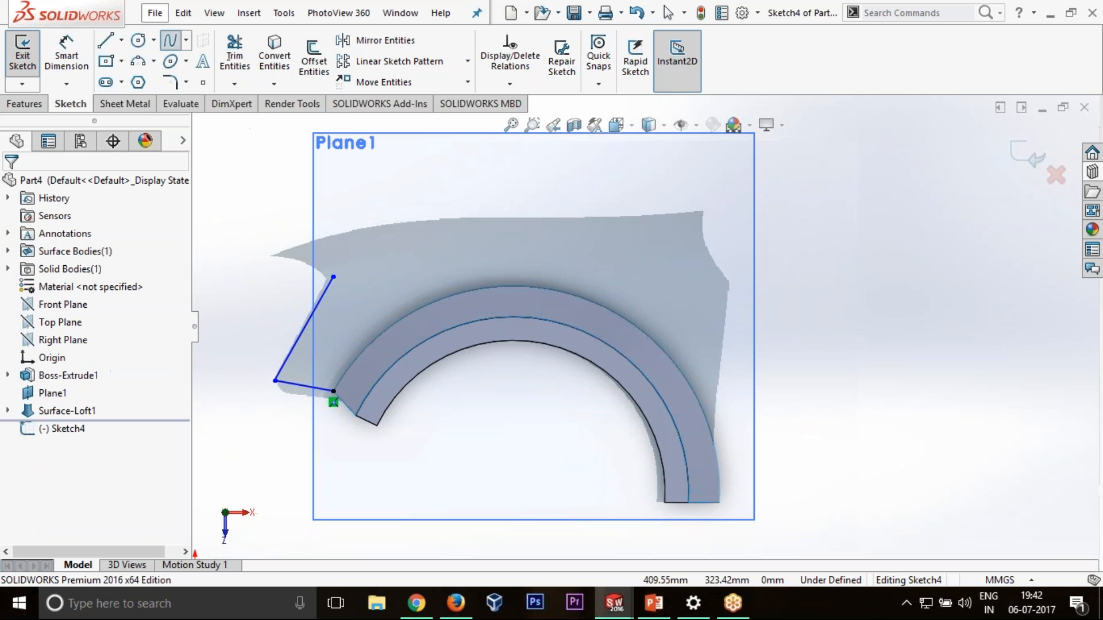
left_click(333, 277)
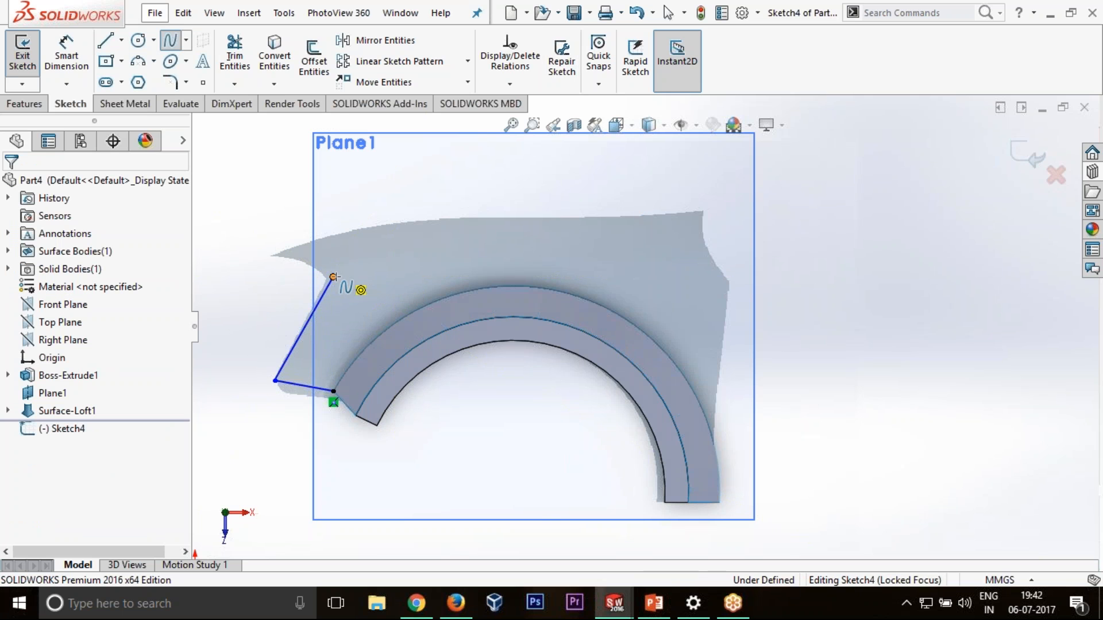
left_click(527, 241)
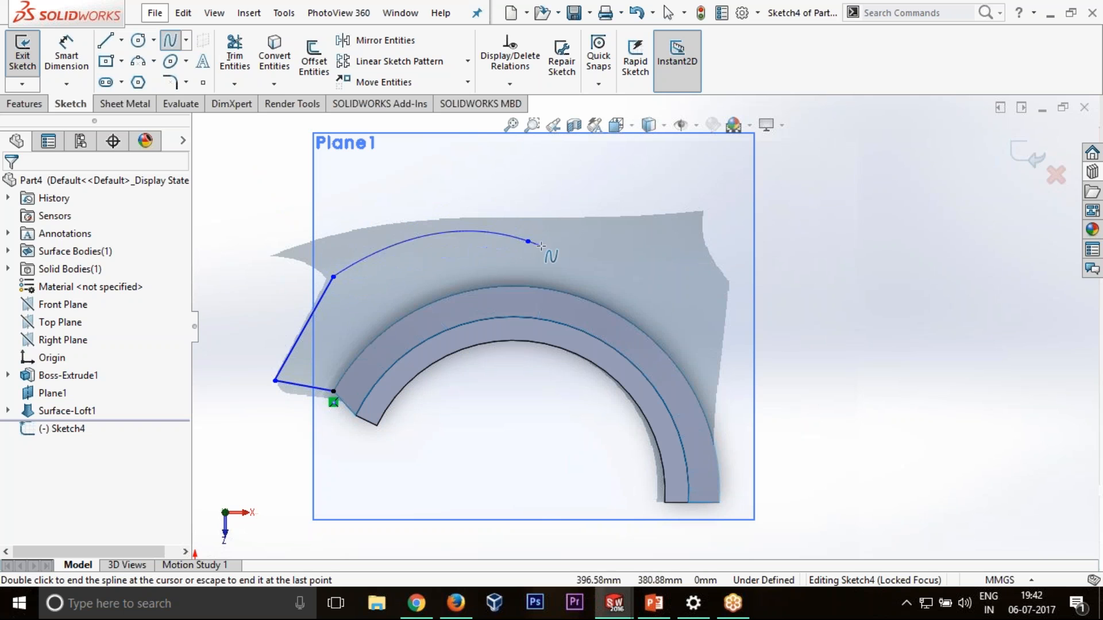
left_click(731, 286)
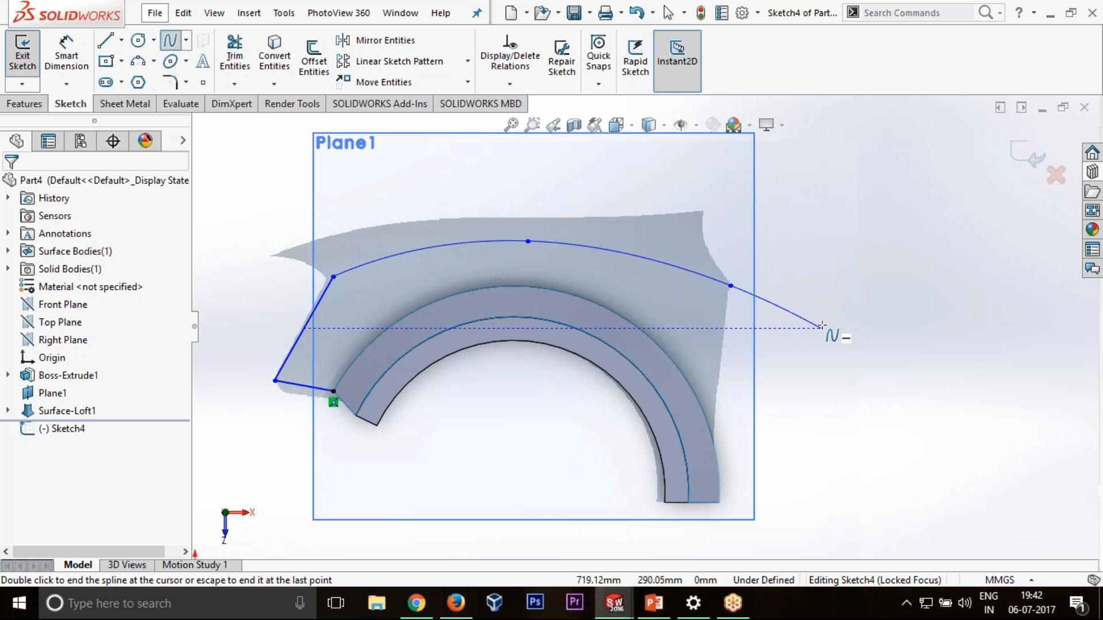
key("Escape")
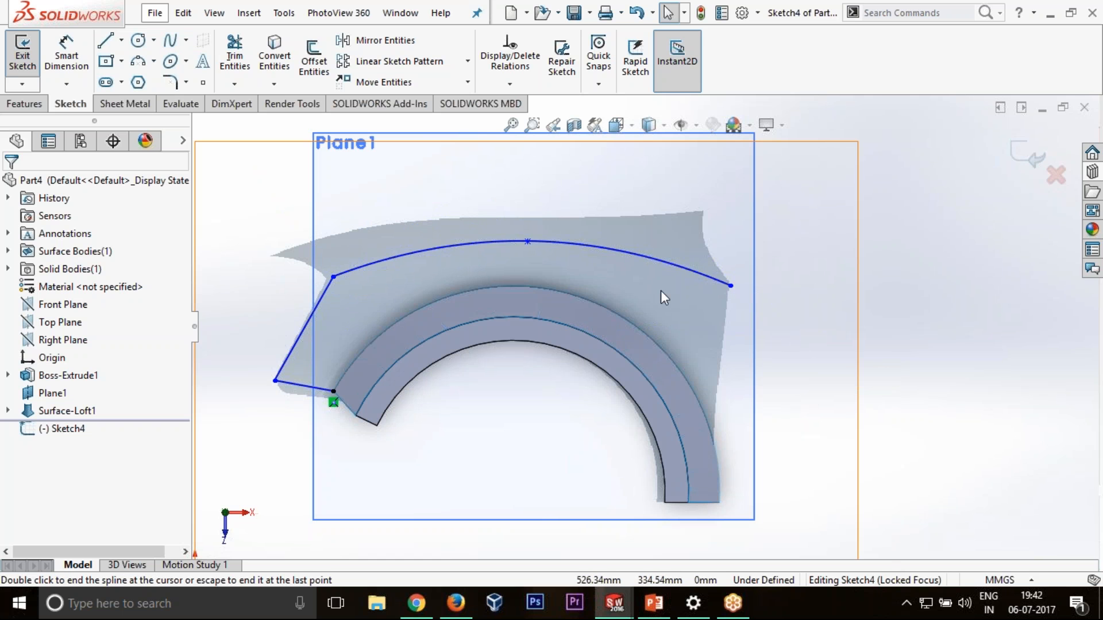
- Draw a line about 250 mm long from the spline's rear end down to the lower rear corner of the lofted arch
left_click(108, 48)
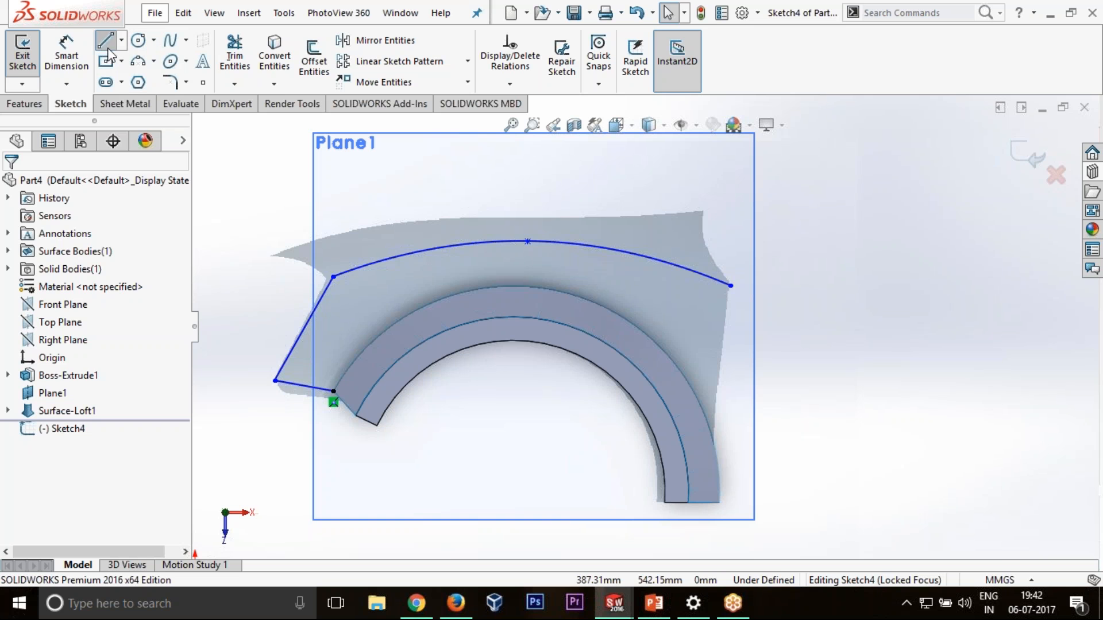
left_click(730, 286)
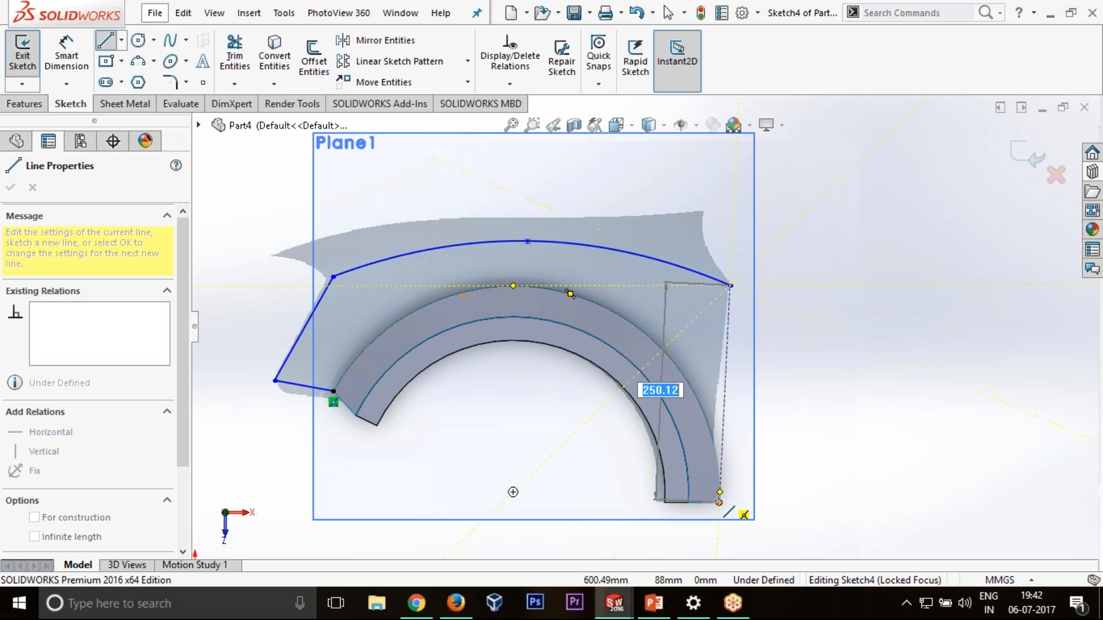
left_click(719, 501)
key("Escape")
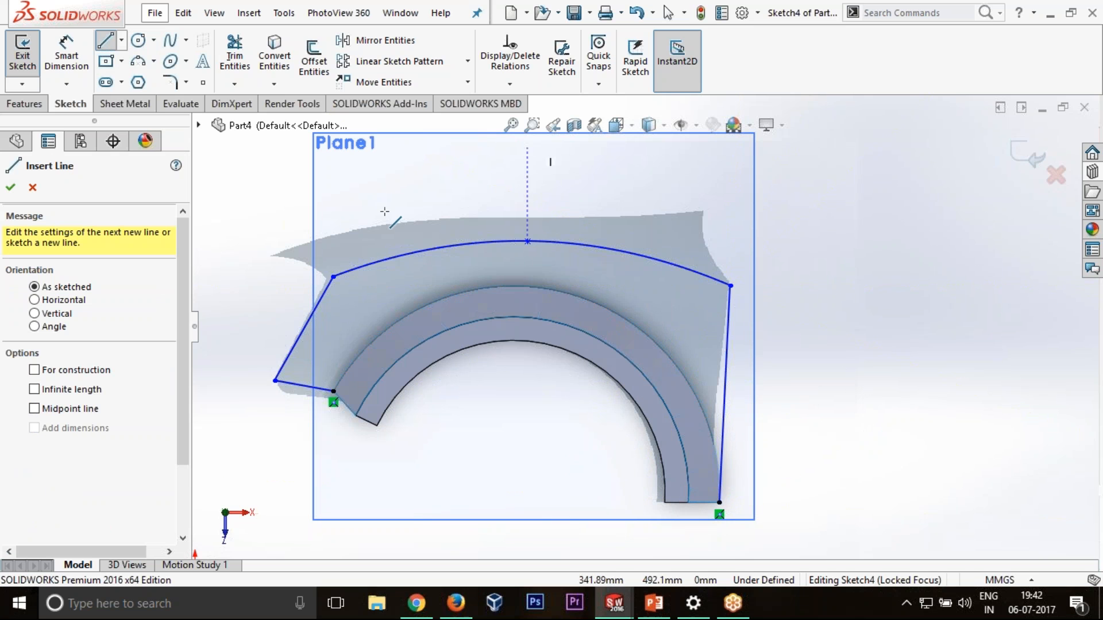
left_click(10, 187)
- Convert the lofted arch's outer edge into the sketch to close the fender profile, and exit the sketch
left_click(274, 57)
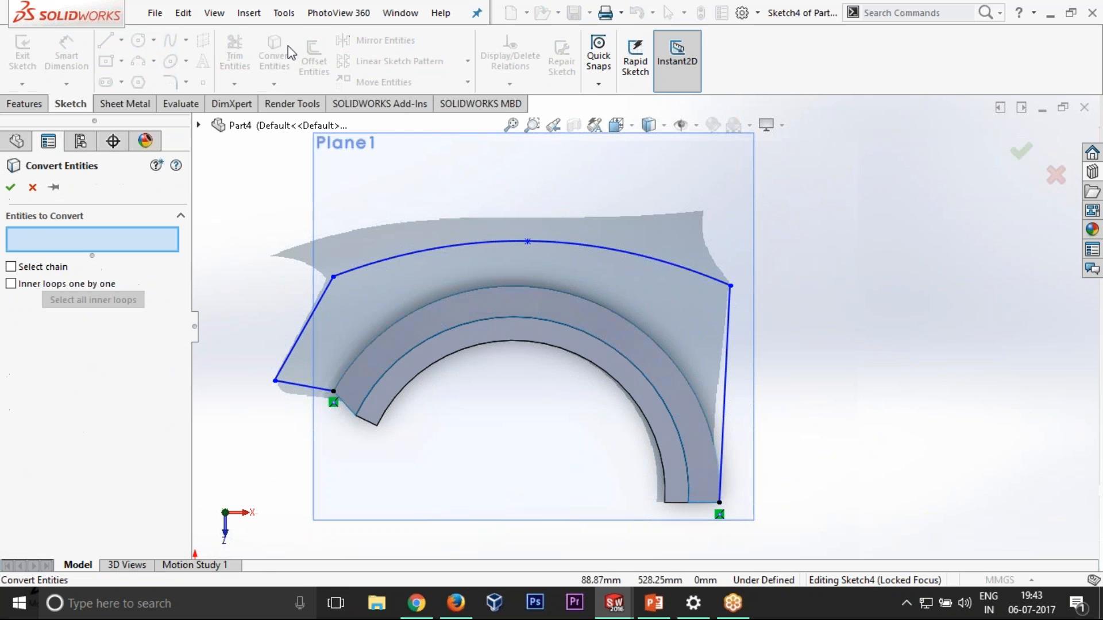
left_click(527, 292)
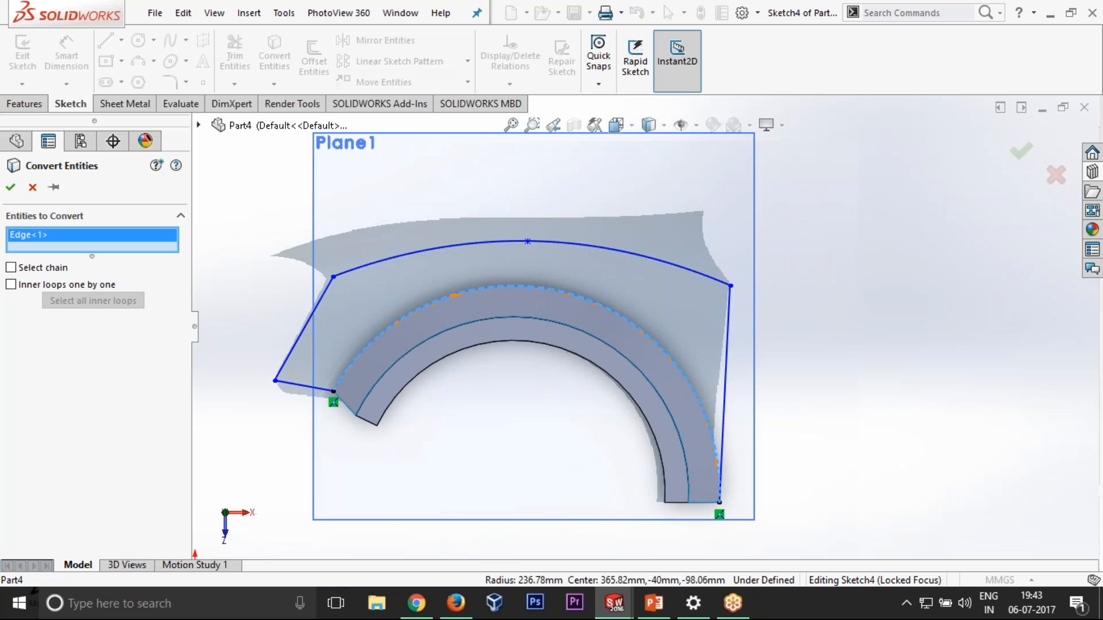
left_click(10, 188)
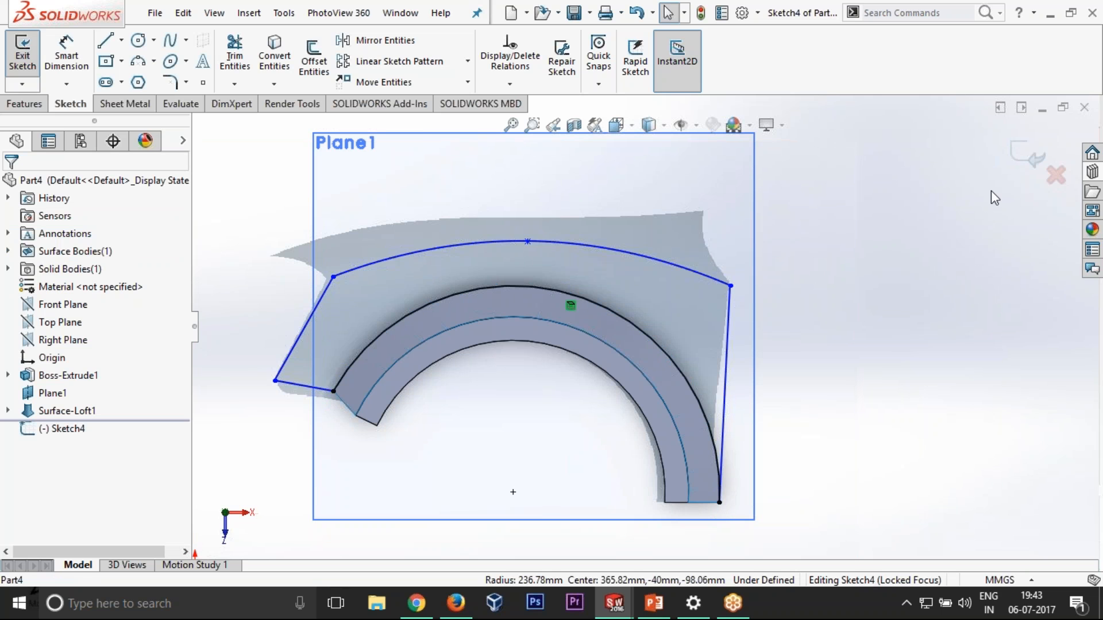
left_click(1026, 163)
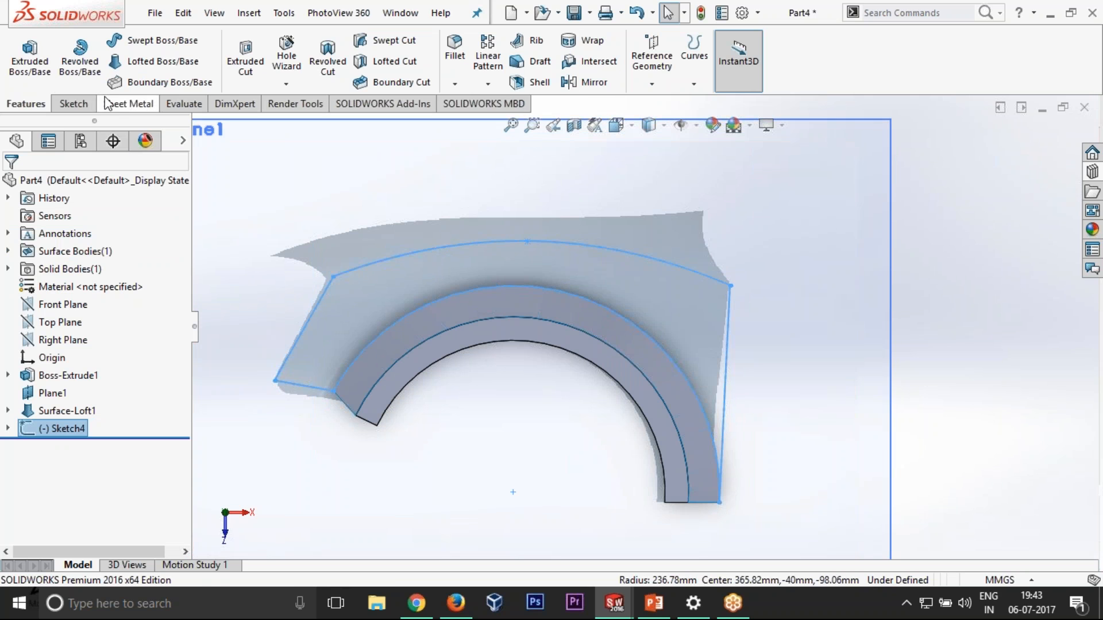
- Start an Extruded Boss/Base from the closed fender profile sketch
left_click(30, 58)
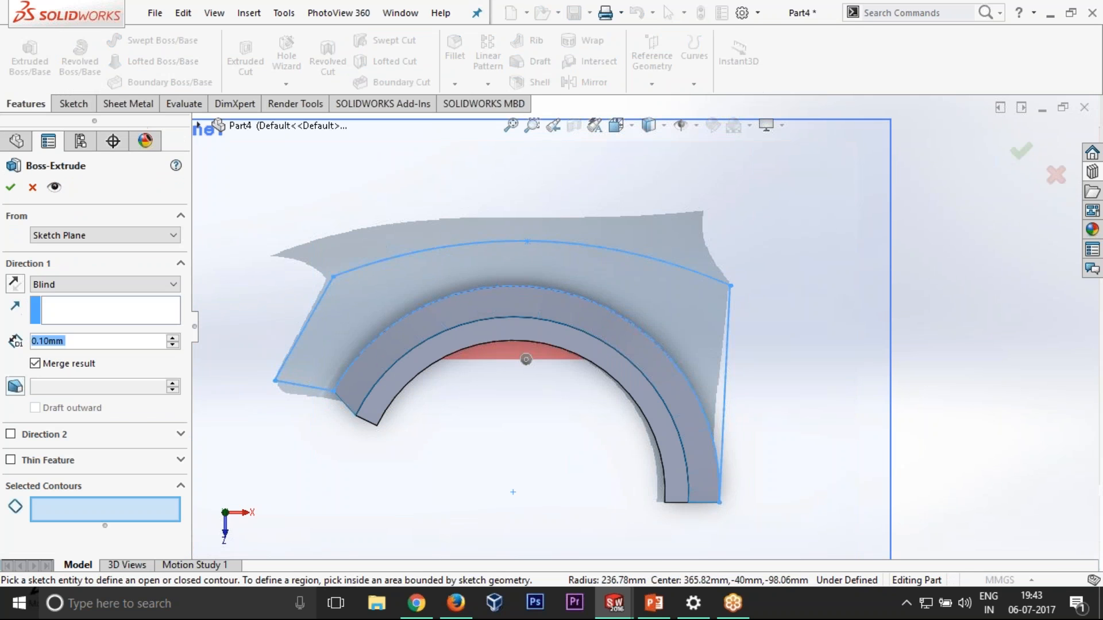